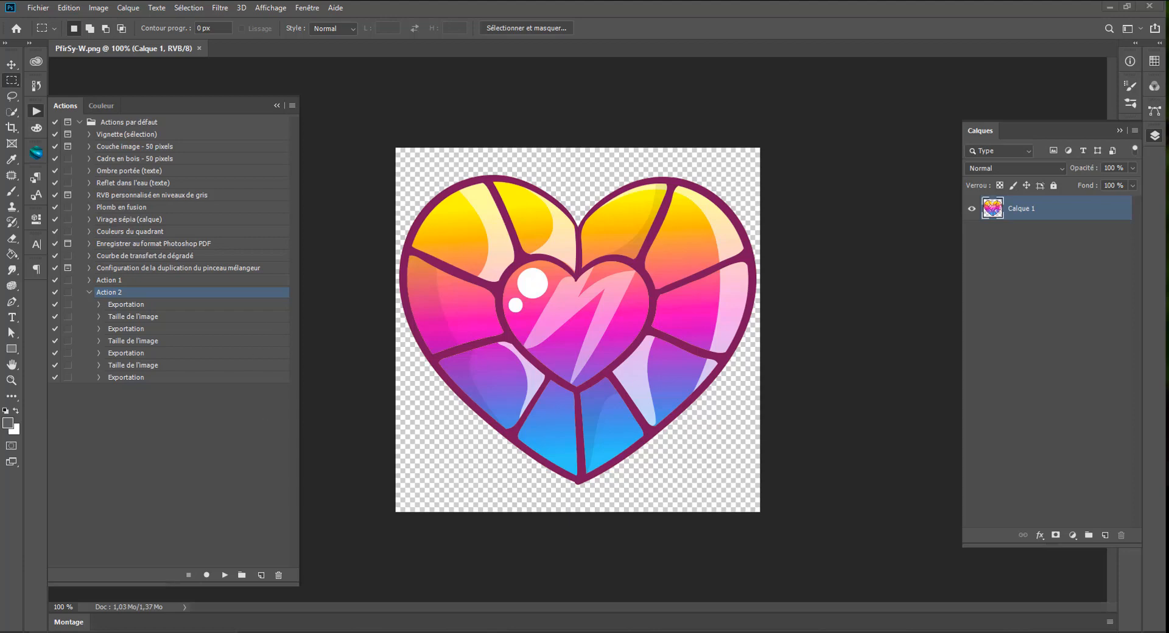
Run Action 2 on the open heart image PfirSy-W.png to export its resized PNG versions.
click(263, 632)
click(307, 632)
click(224, 576)
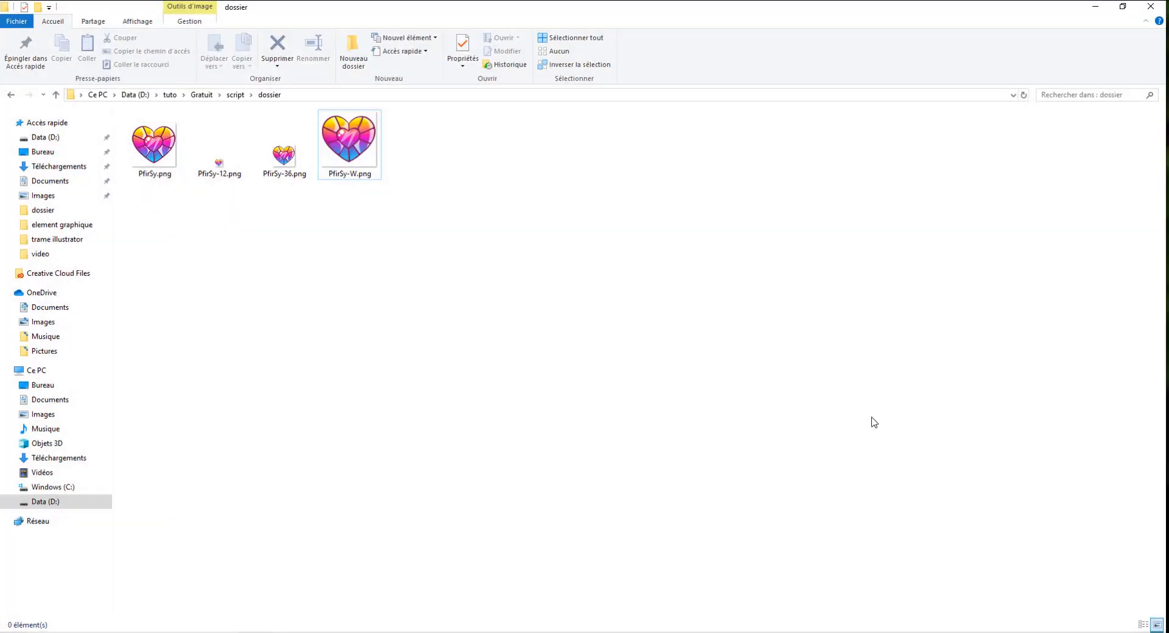
Examine the exported PfirSy PNG files in the dossier folder in File Explorer, comparing the different versions.
key(ctrl+a)
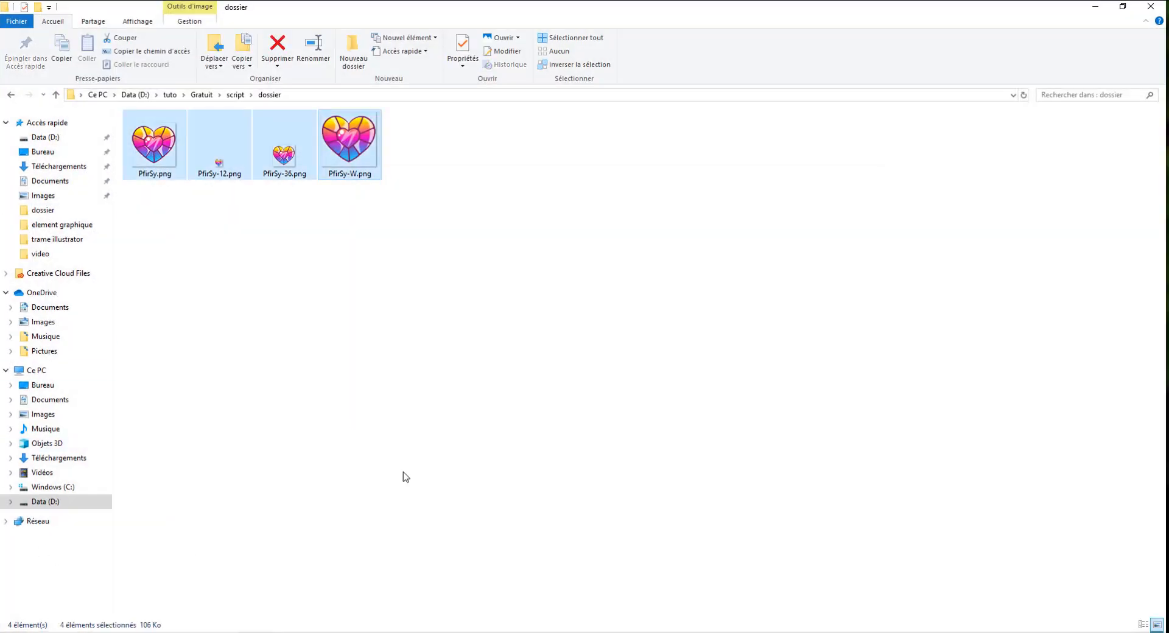
click(609, 445)
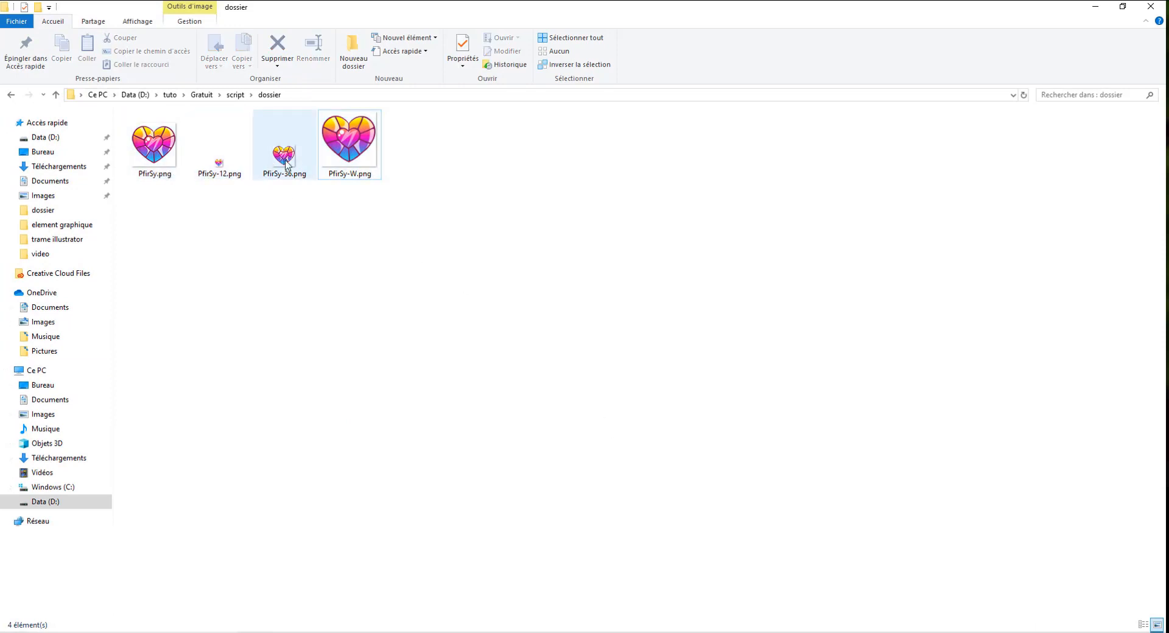
click(357, 163)
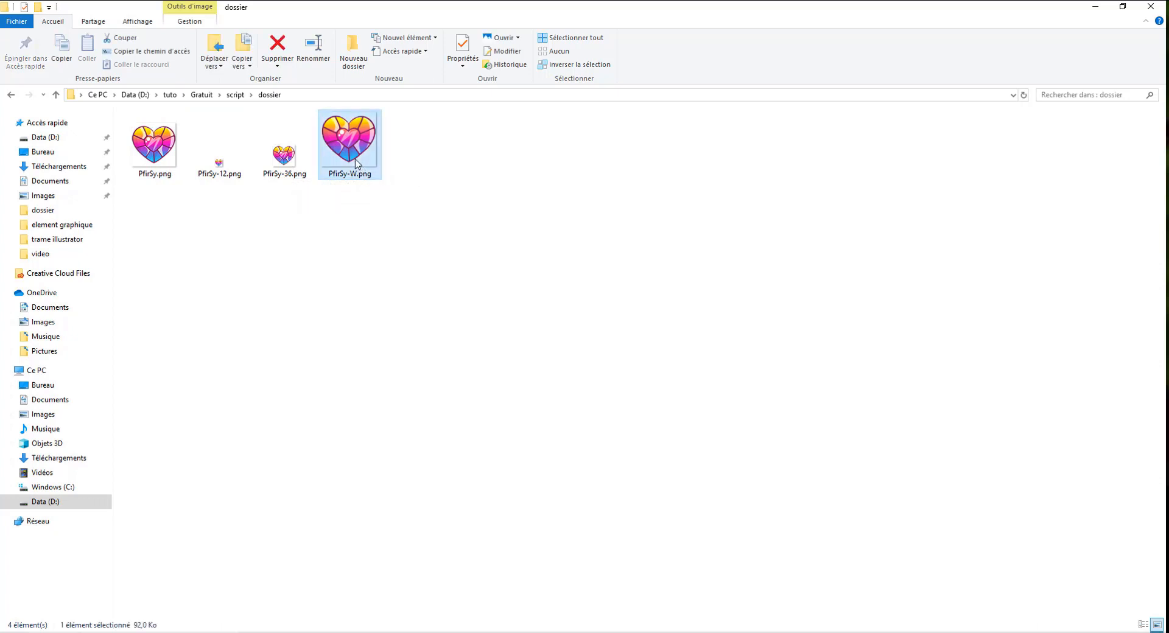
click(167, 157)
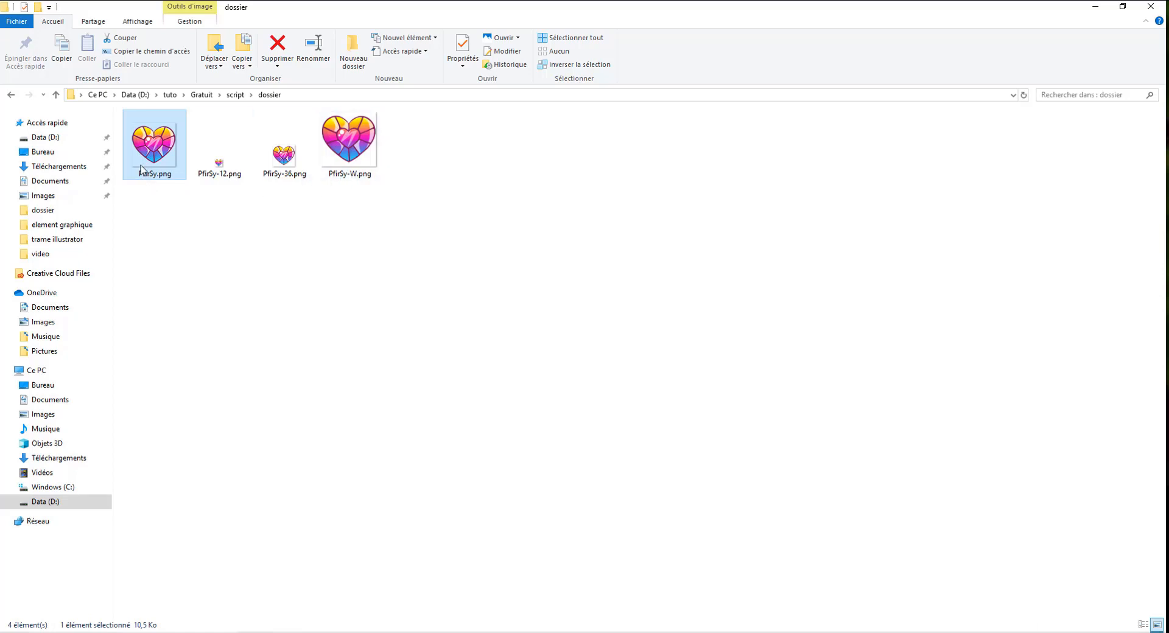
click(213, 165)
key(Right)
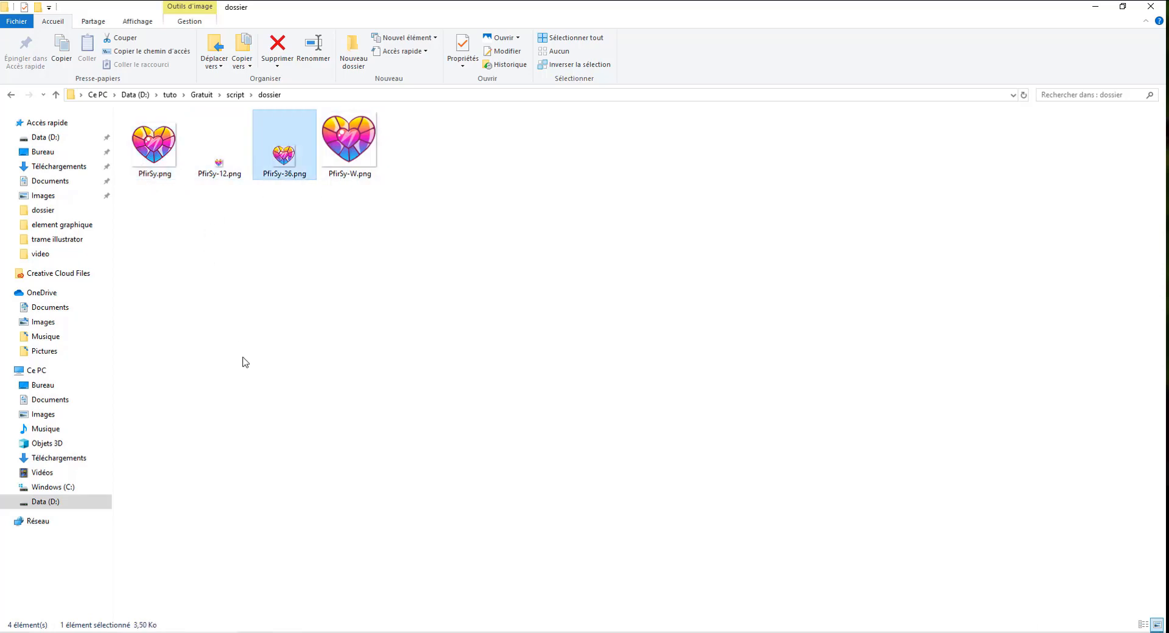
drag(777, 386, 108, 138)
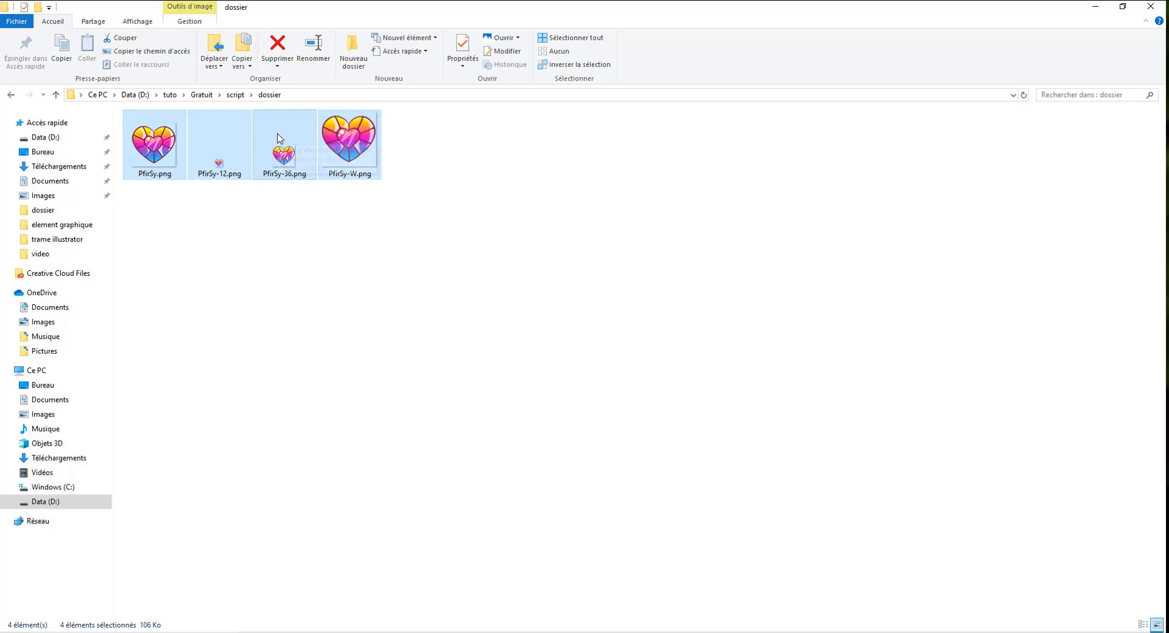
click(399, 304)
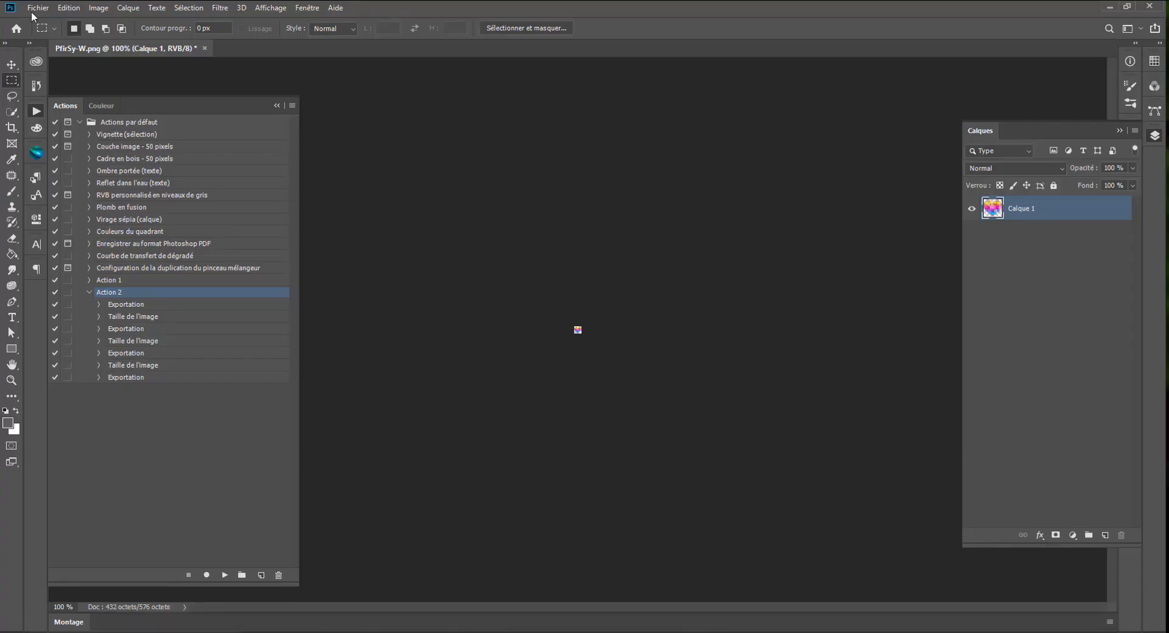
Switch to Photoshop and close the shrunken PfirSy-W.png document without saving its changes.
click(37, 7)
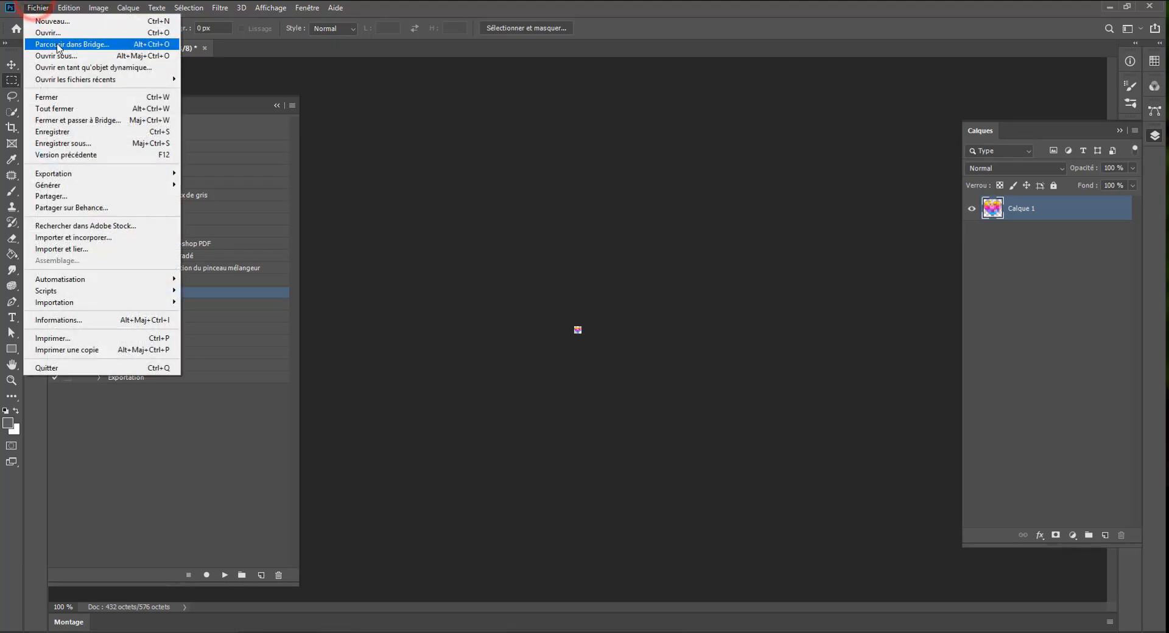
mouse_move(89, 81)
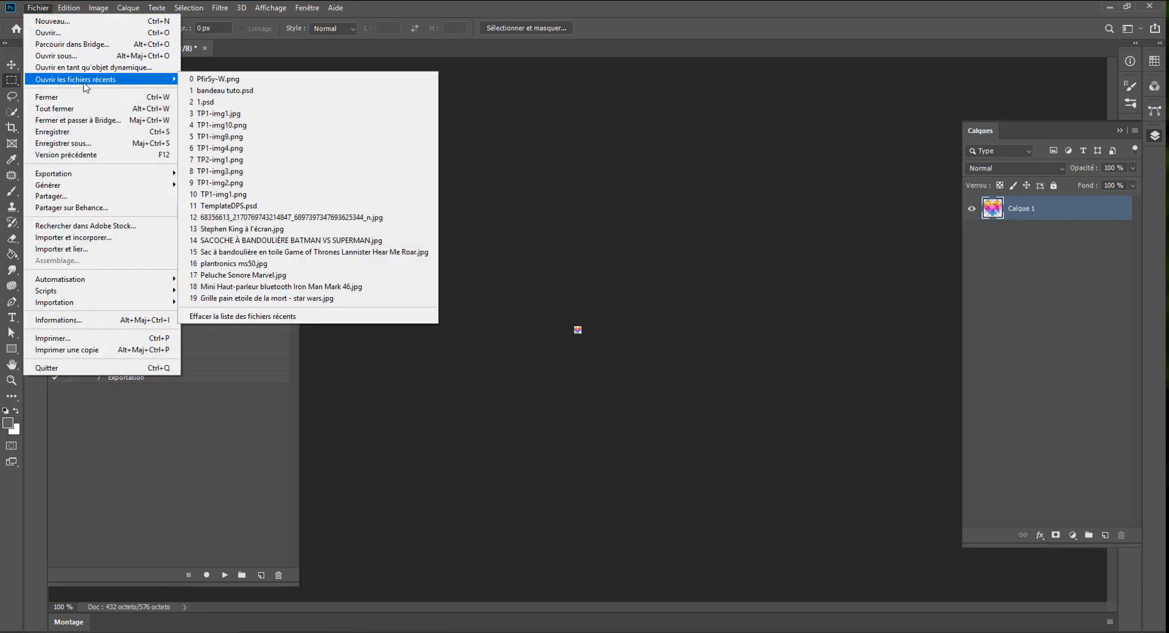
click(205, 47)
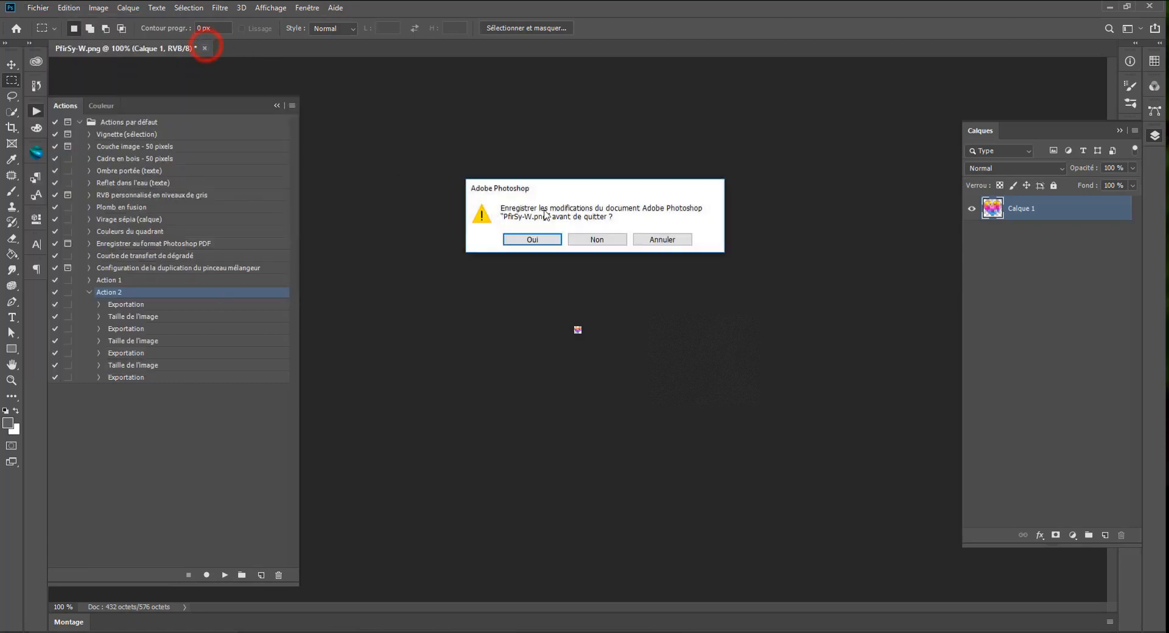
click(597, 239)
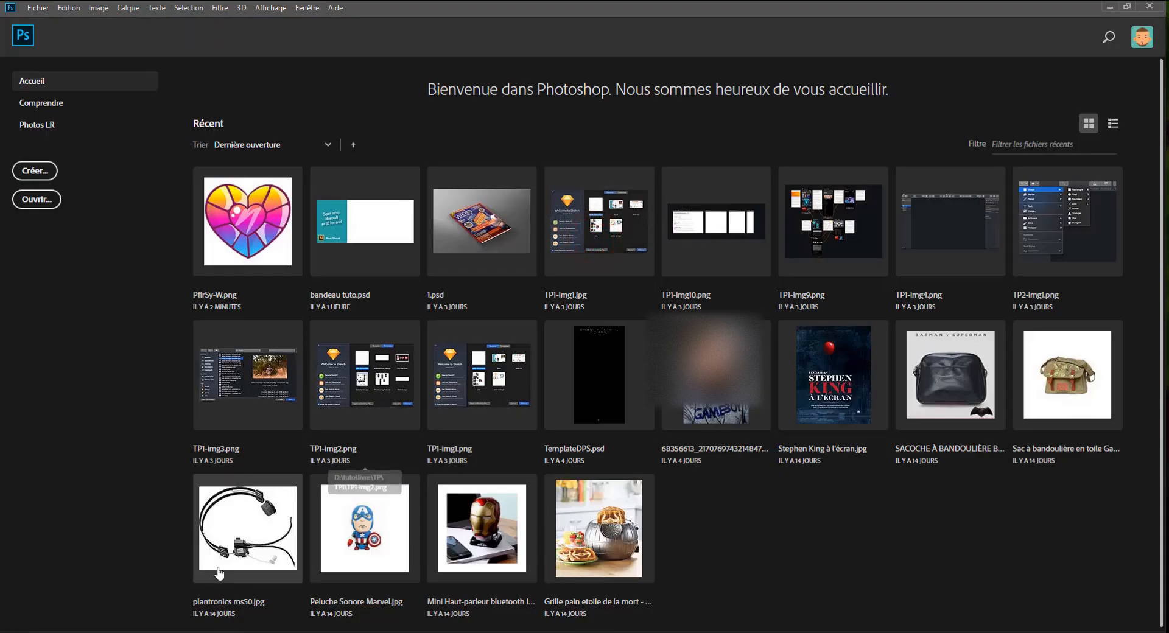
Create a blank 640 x 960 px document at 72 pixels per inch from the recent custom preset.
click(36, 165)
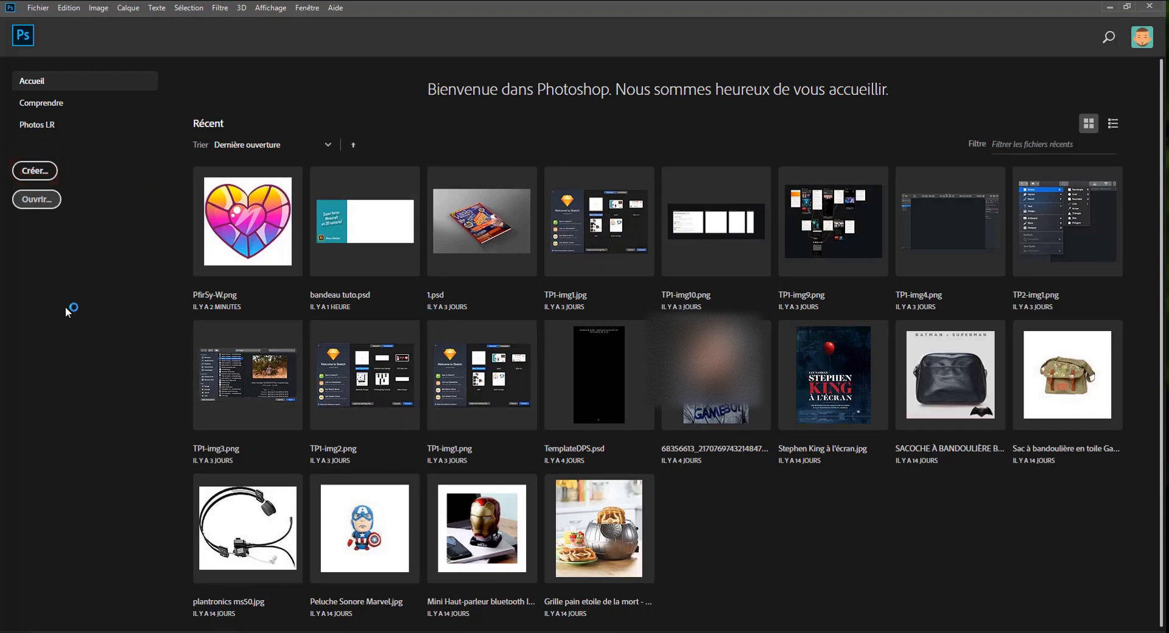
click(24, 173)
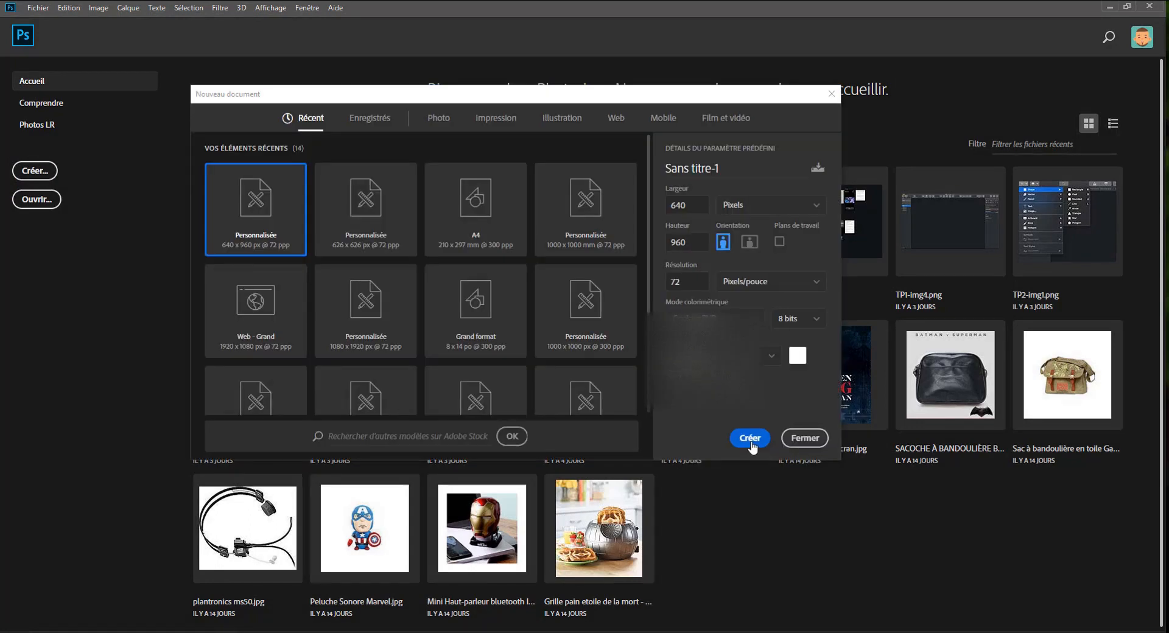
click(751, 444)
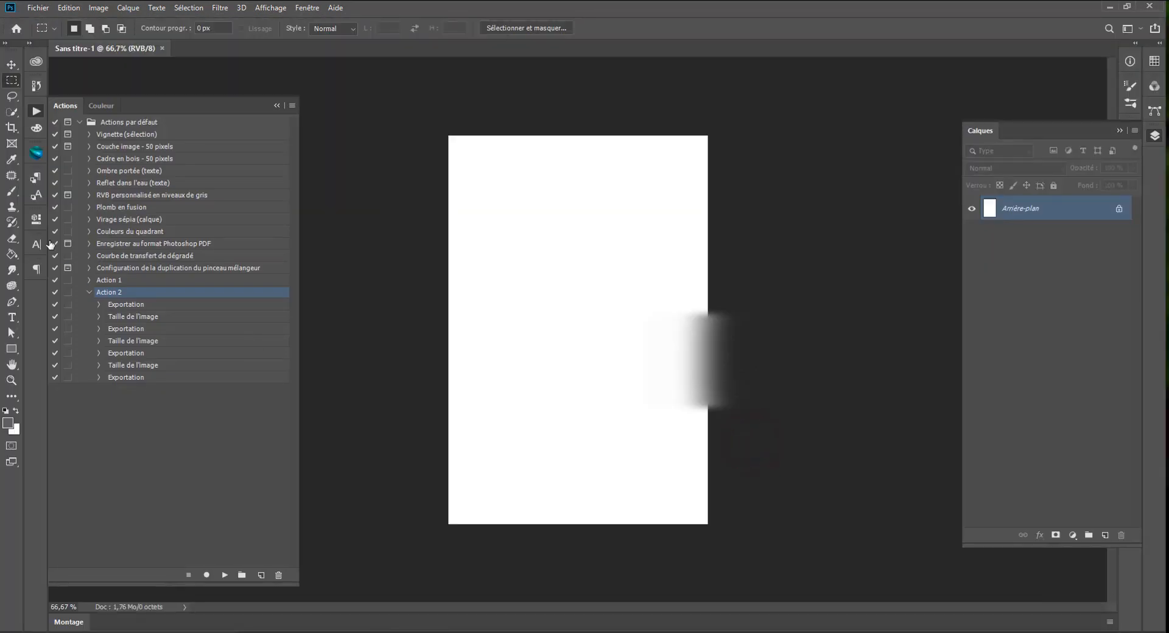
Run Action 2 on the blank document.
click(85, 172)
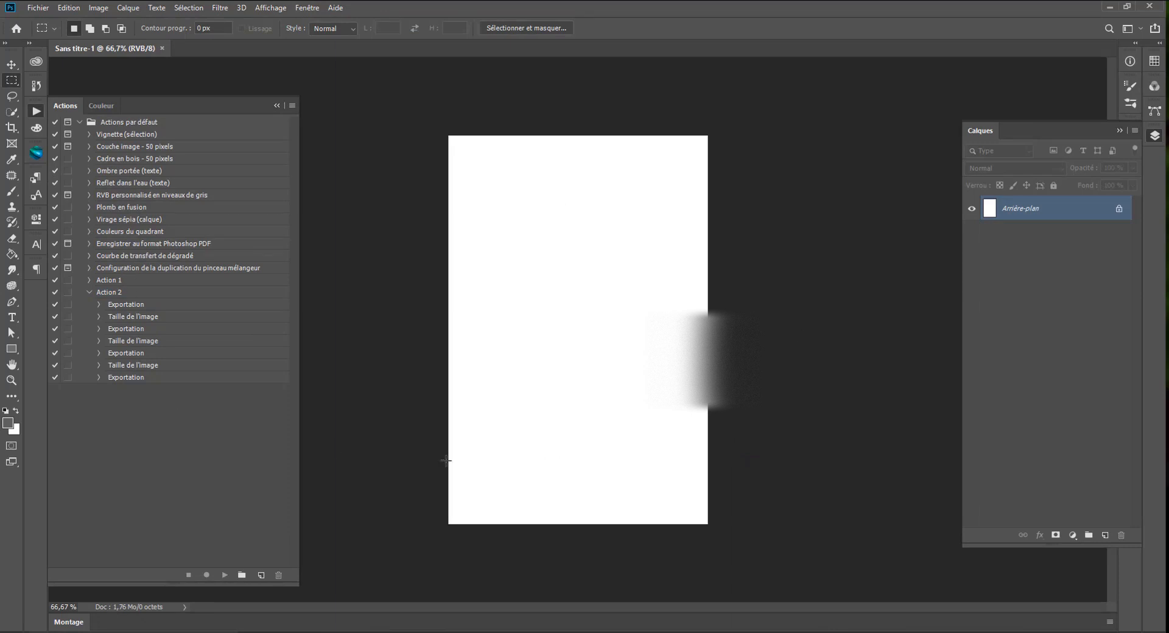
click(103, 293)
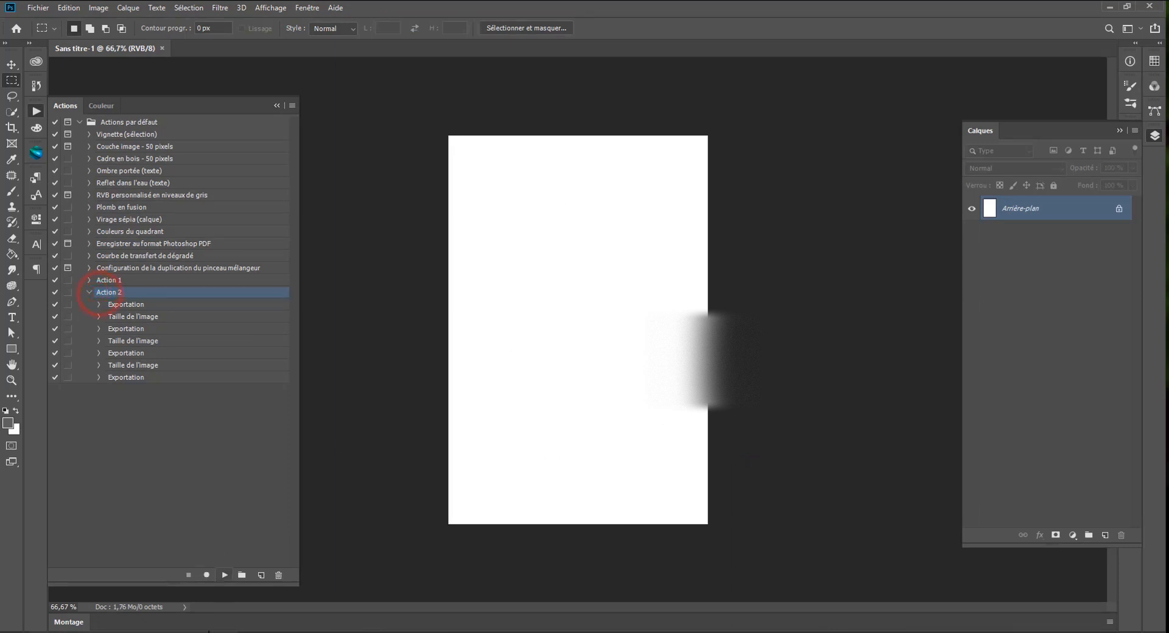
click(225, 575)
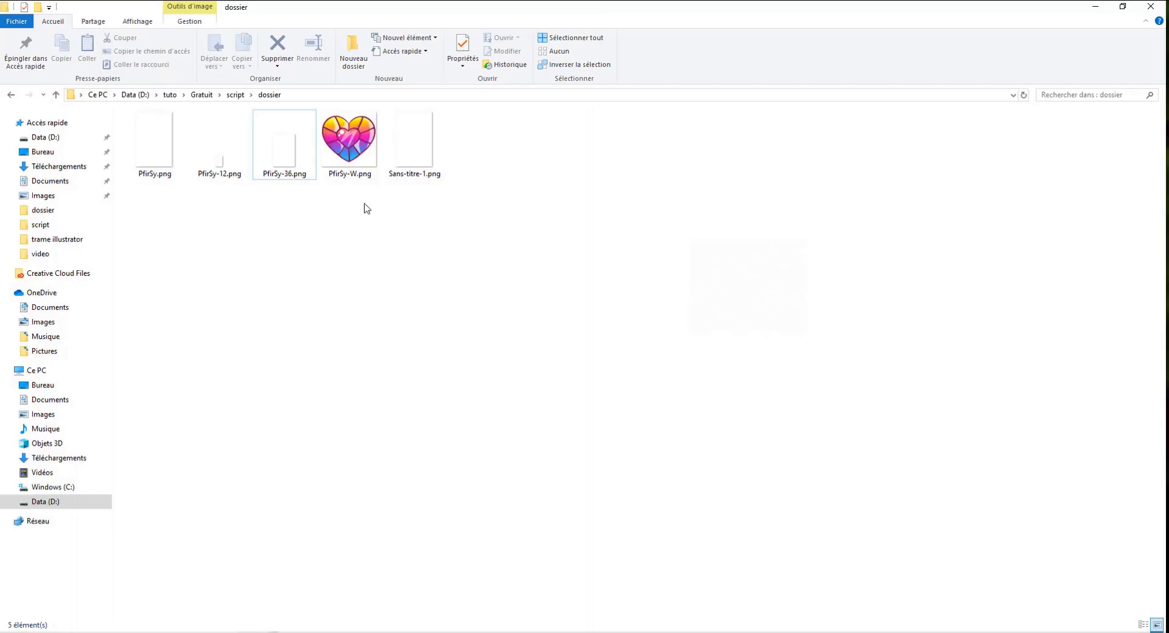
Delete all the exported PNG files from the dossier folder in File Explorer.
drag(675, 282, 143, 150)
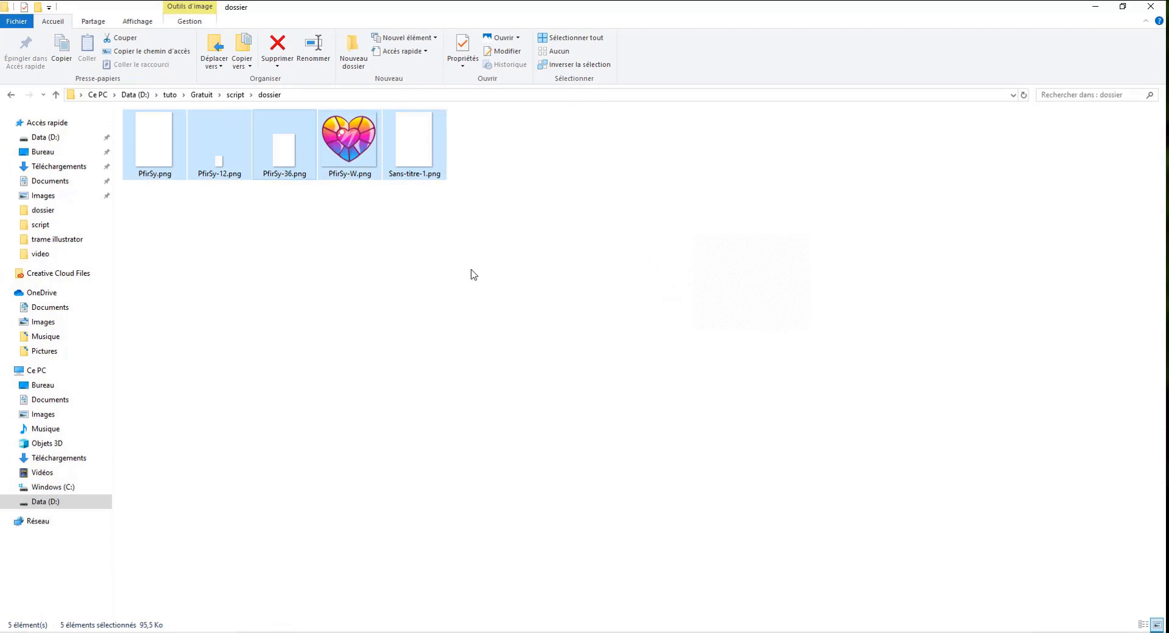
drag(437, 311, 118, 112)
key(Delete)
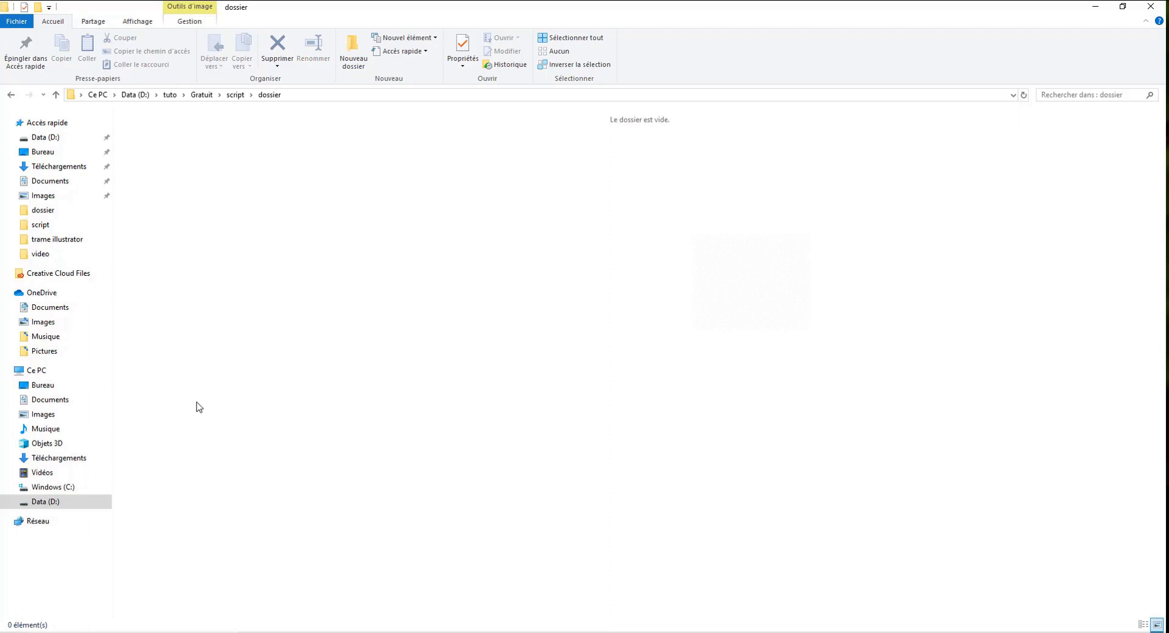
click(157, 176)
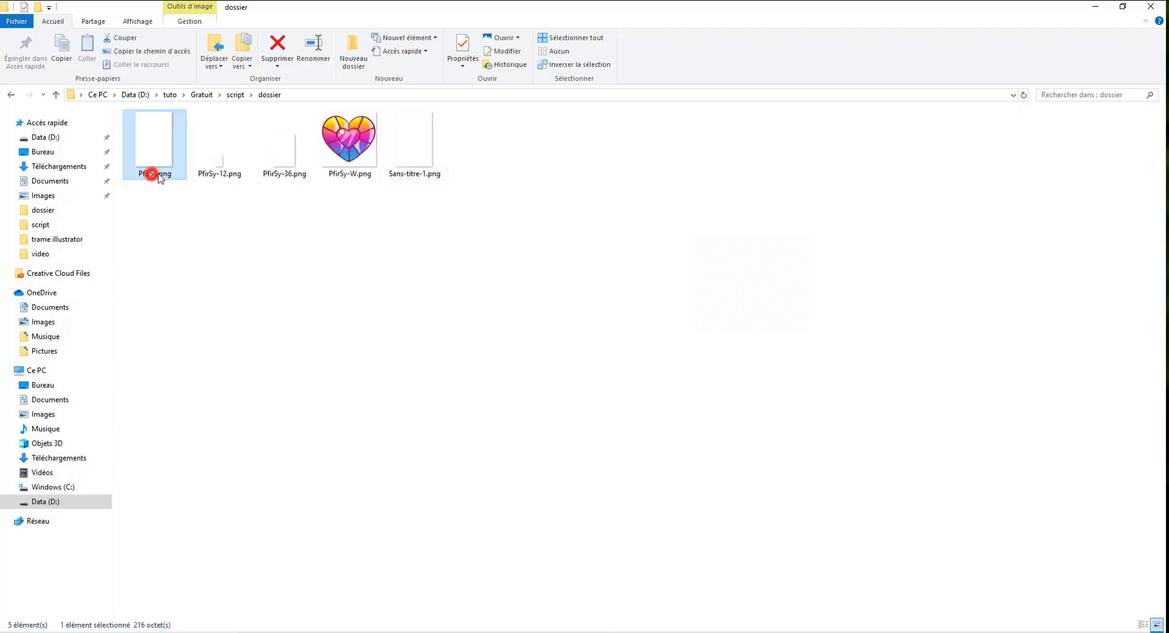
click(209, 168)
click(284, 170)
click(404, 170)
drag(491, 310, 135, 126)
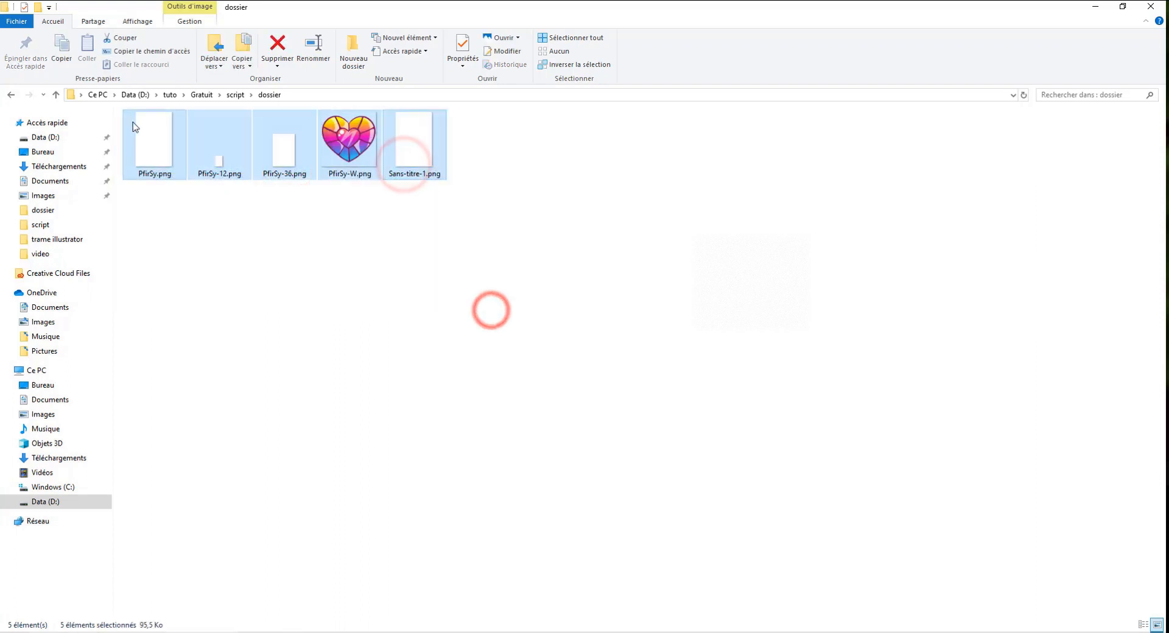
key(Delete)
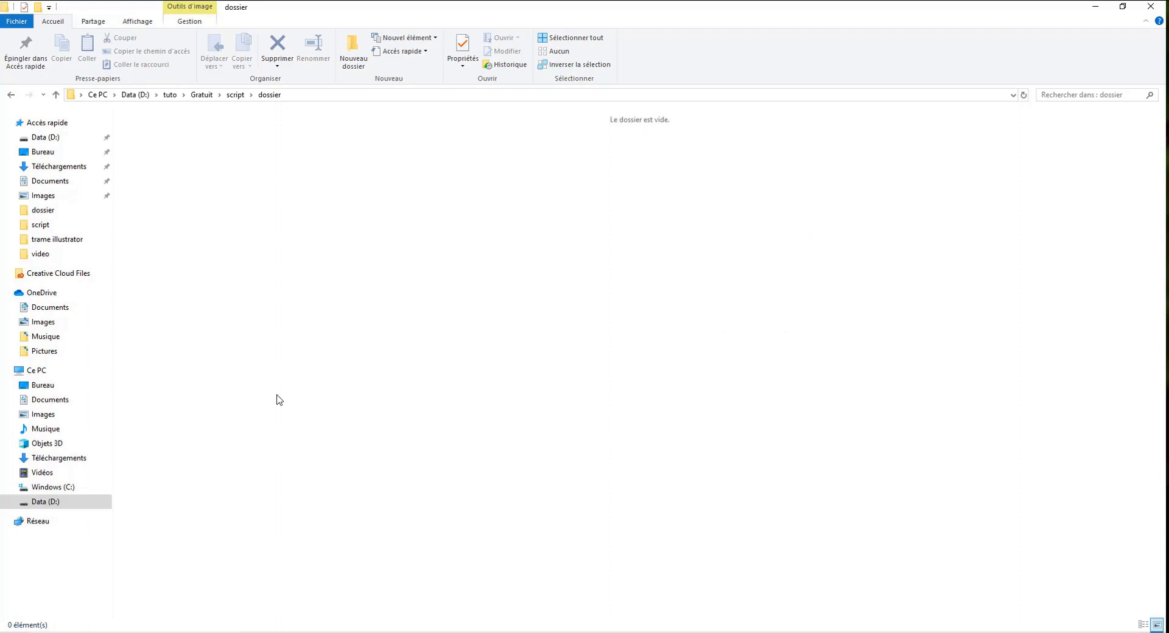
Switch to Photoshop, close the resized blank document without saving, and reopen PfirSy-W.png from the recent files.
key(alt+Tab)
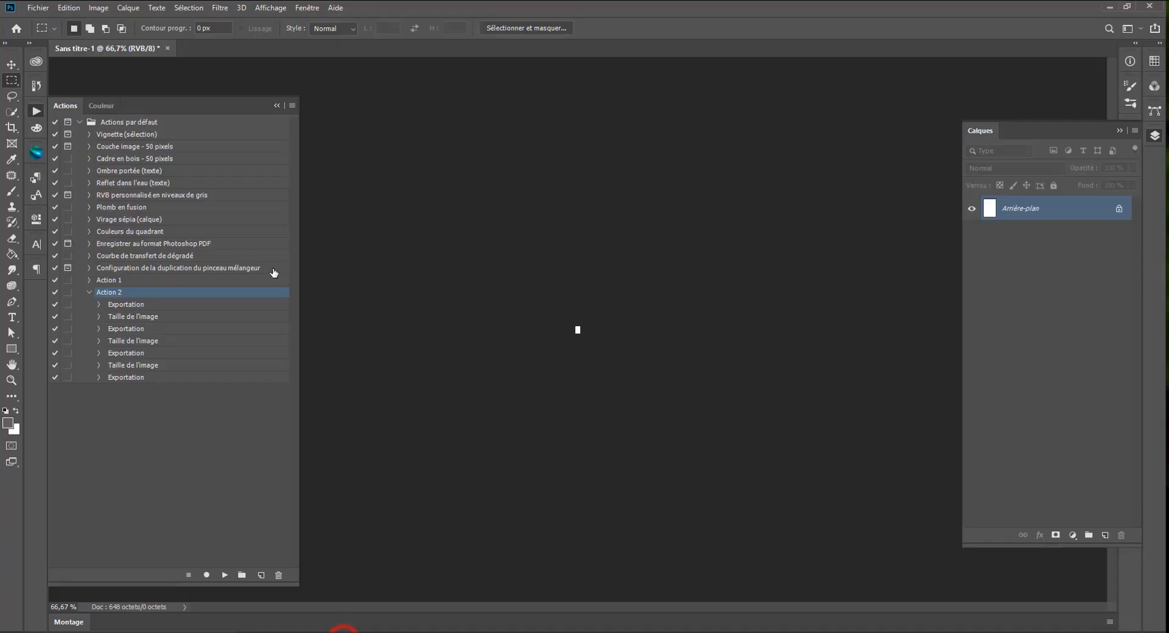
key(ctrl+q)
click(596, 239)
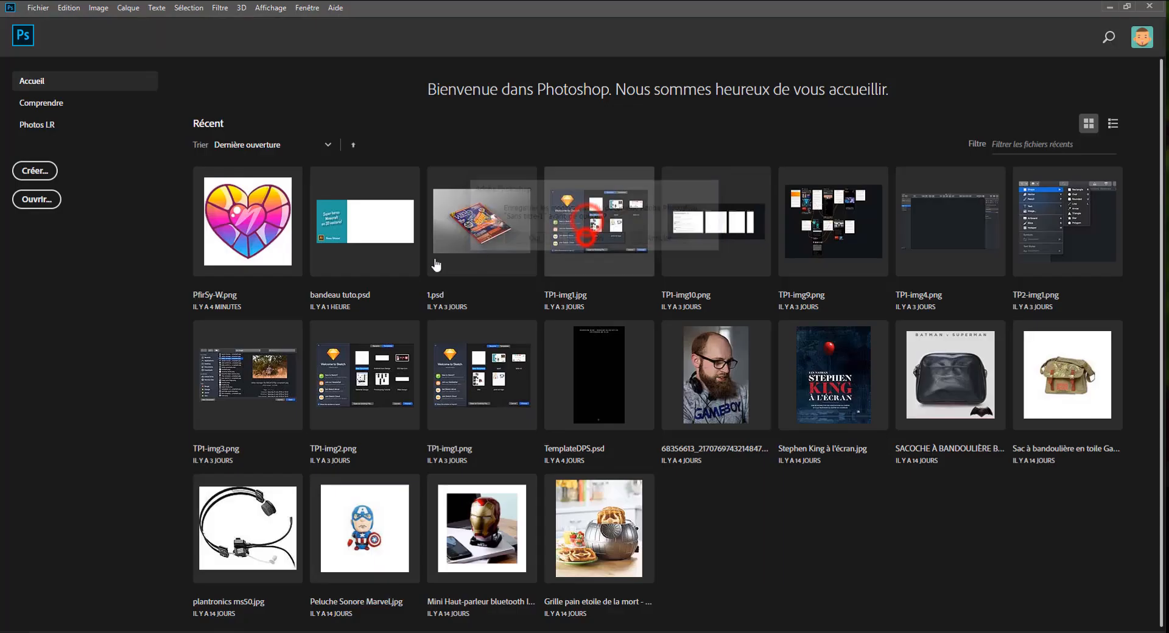
click(225, 238)
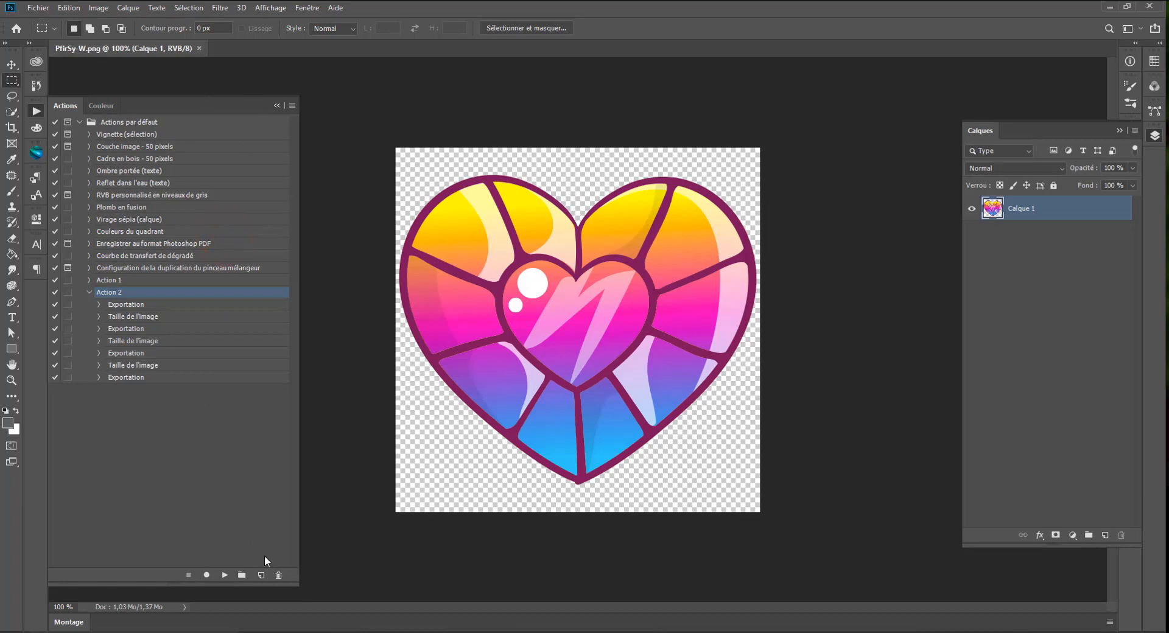
Delete Action 2 and clear the selection in the actions list.
click(278, 575)
click(532, 240)
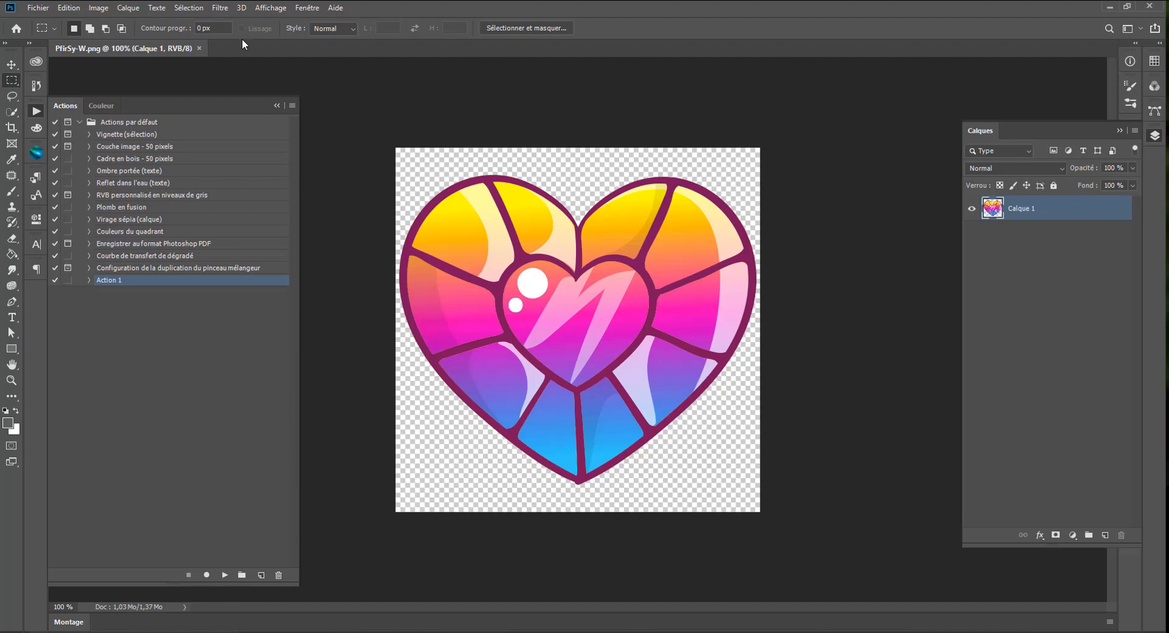
click(307, 9)
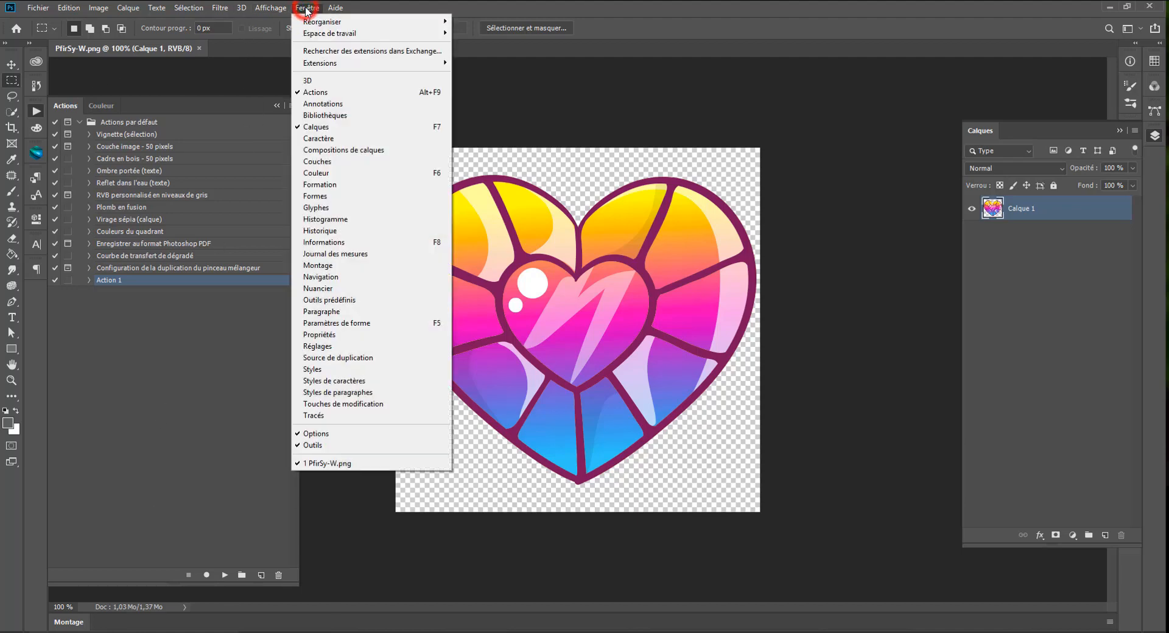
click(138, 409)
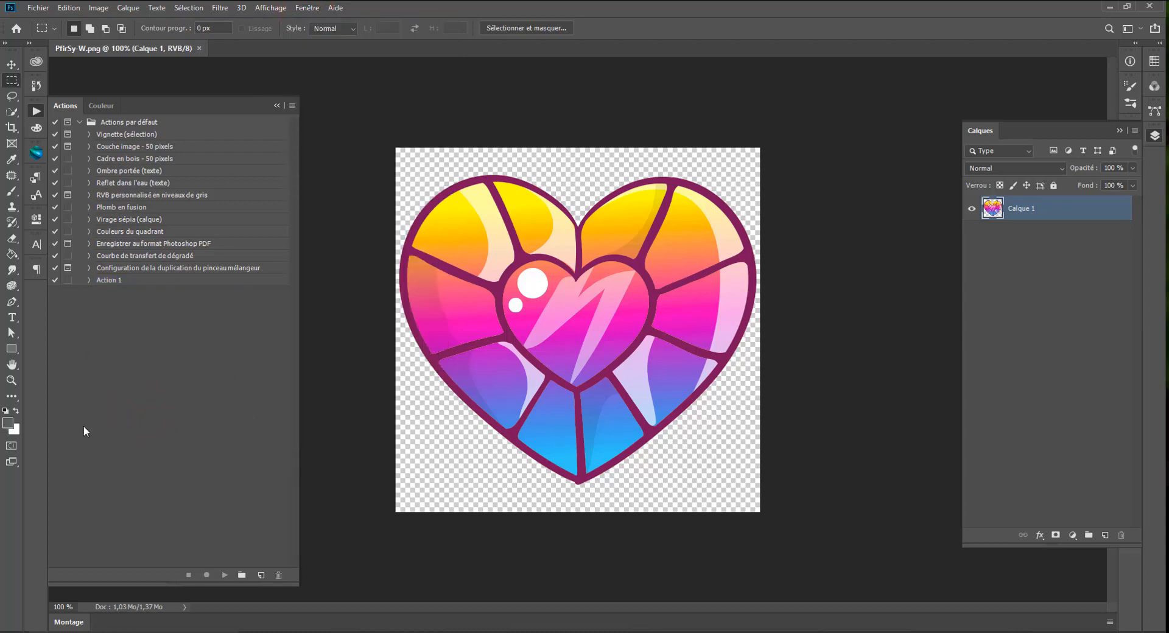
Create an action named redimension in the Actions par défaut set, with no function key or color, and start recording it.
click(260, 575)
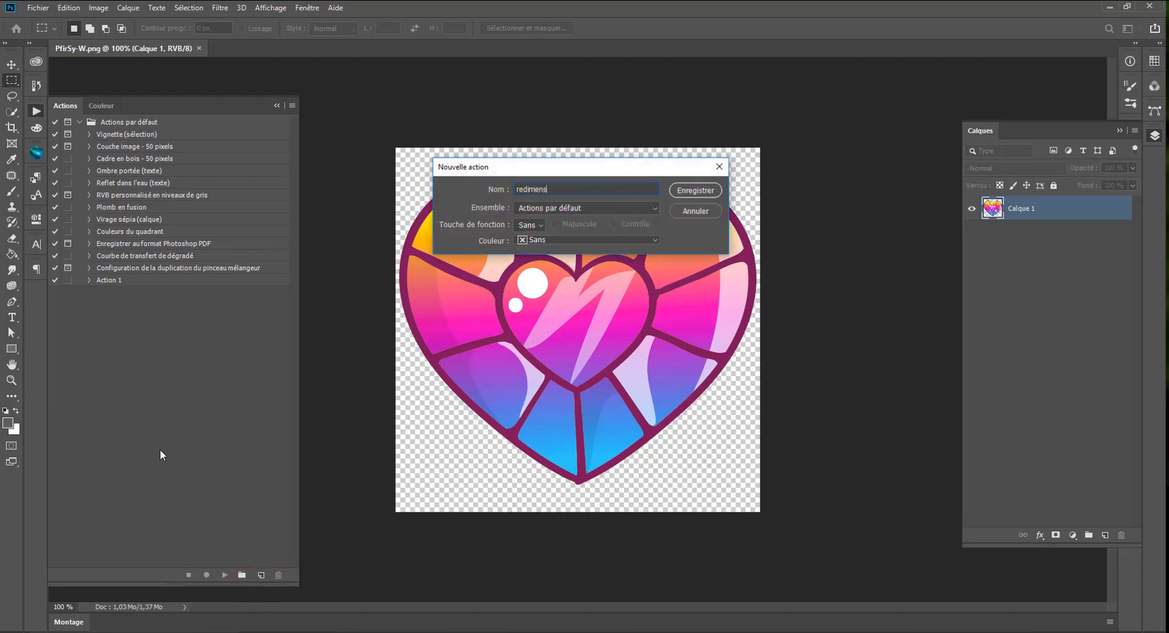
click(557, 210)
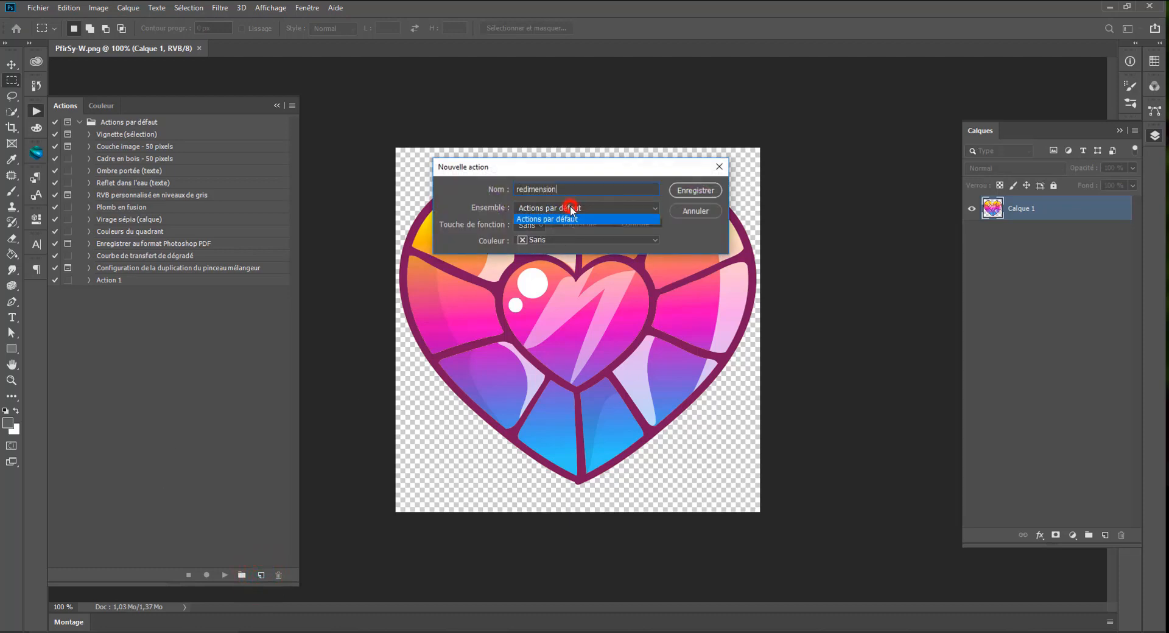
click(570, 205)
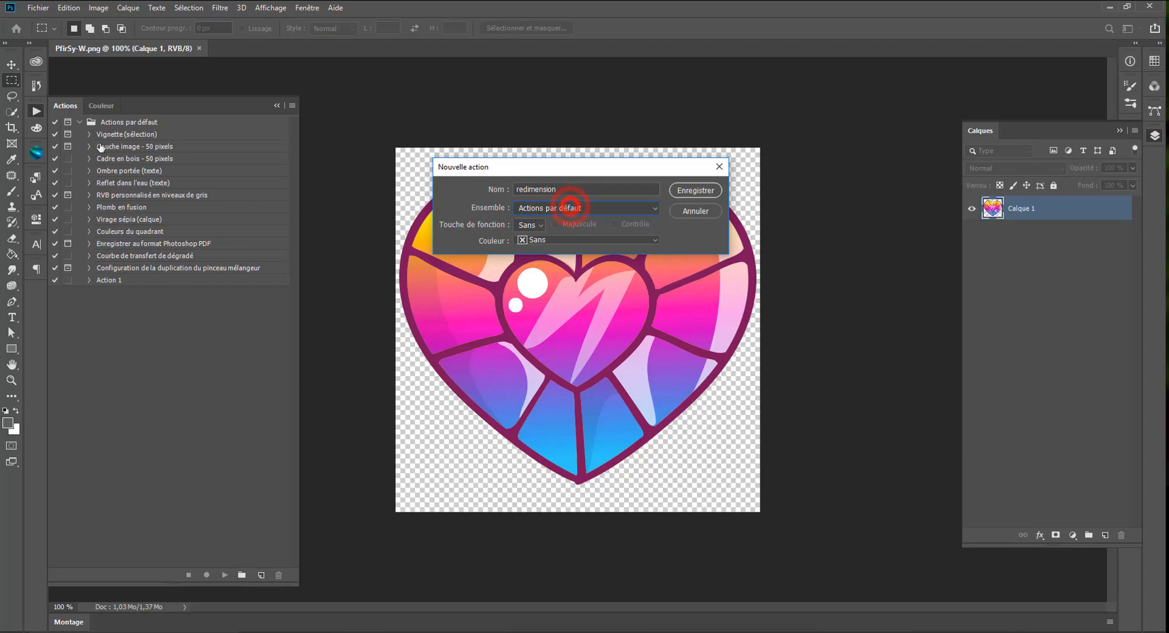
click(517, 223)
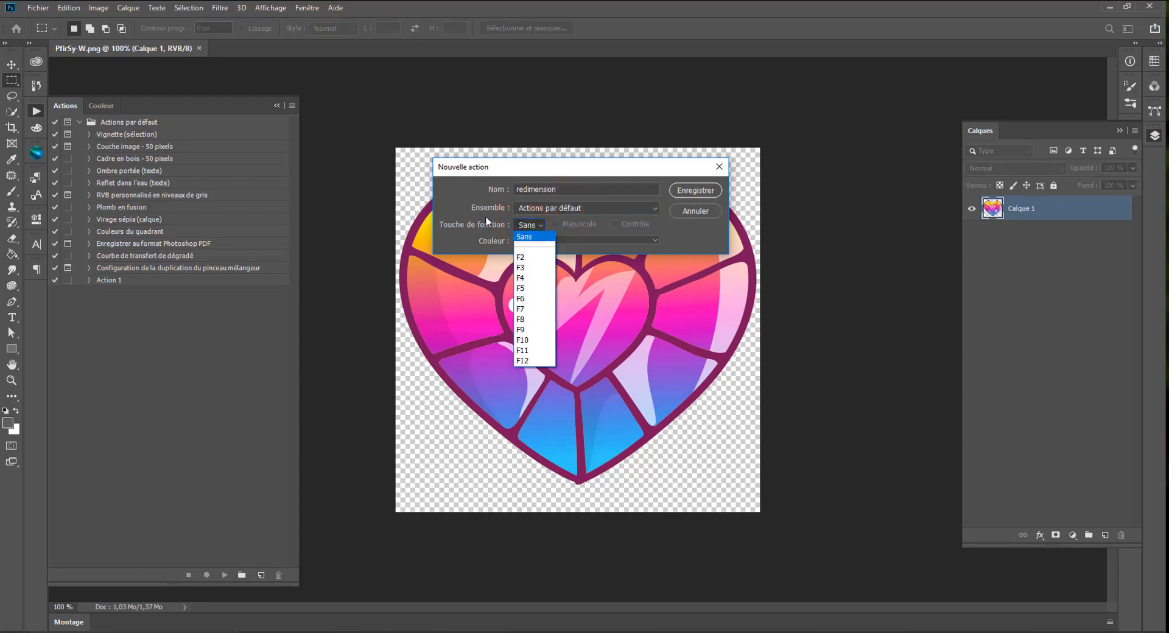
click(466, 244)
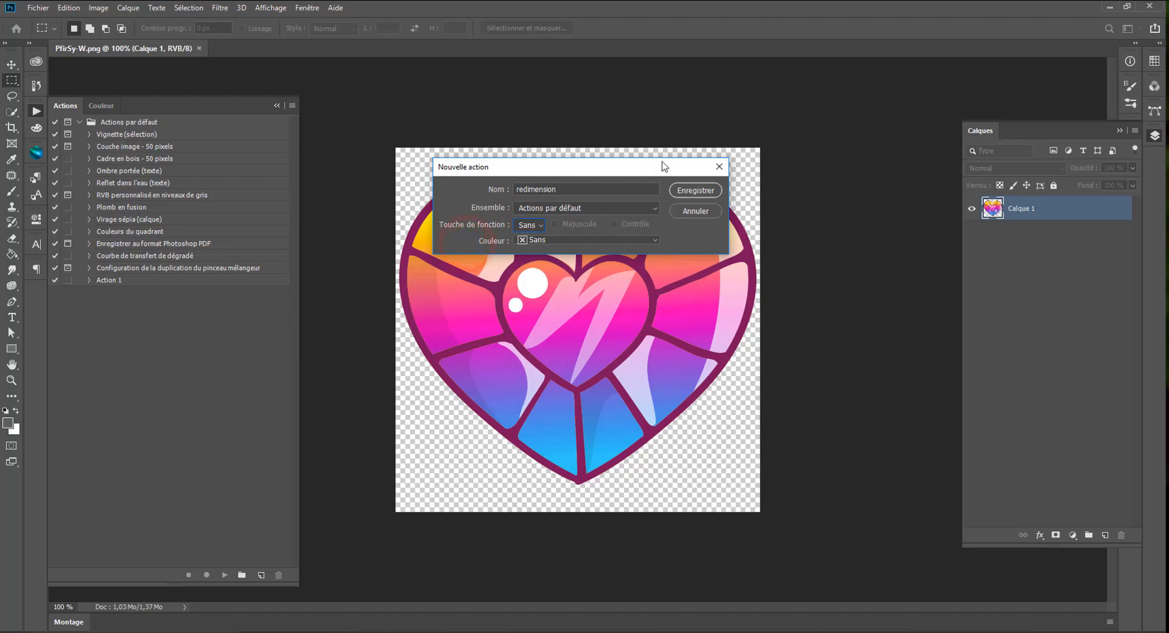
click(695, 190)
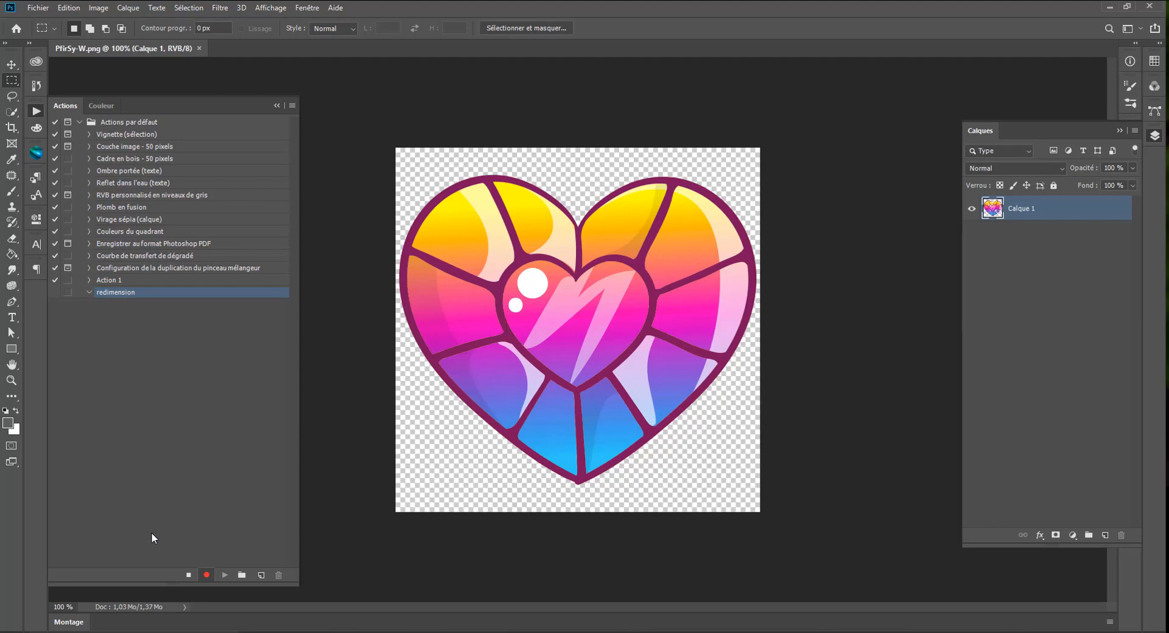
Export the full-size image for the web as PNG-24 named PfirSy-W.png in the dossier folder, and inspect the recorded export settings.
key(ctrl+alt+shift+s)
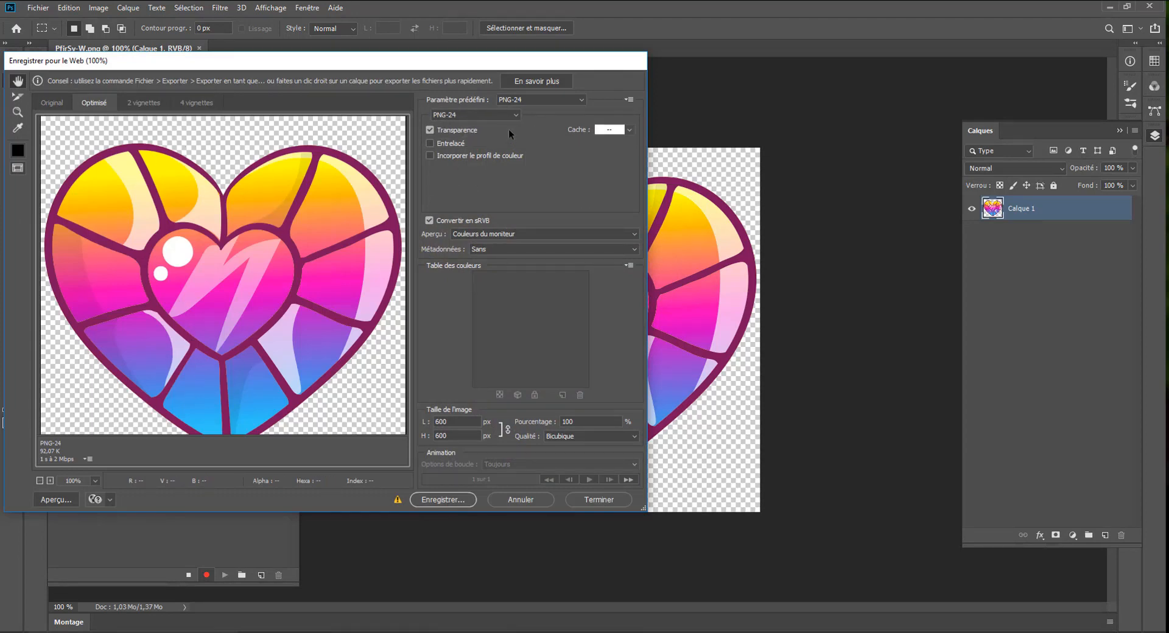
click(437, 503)
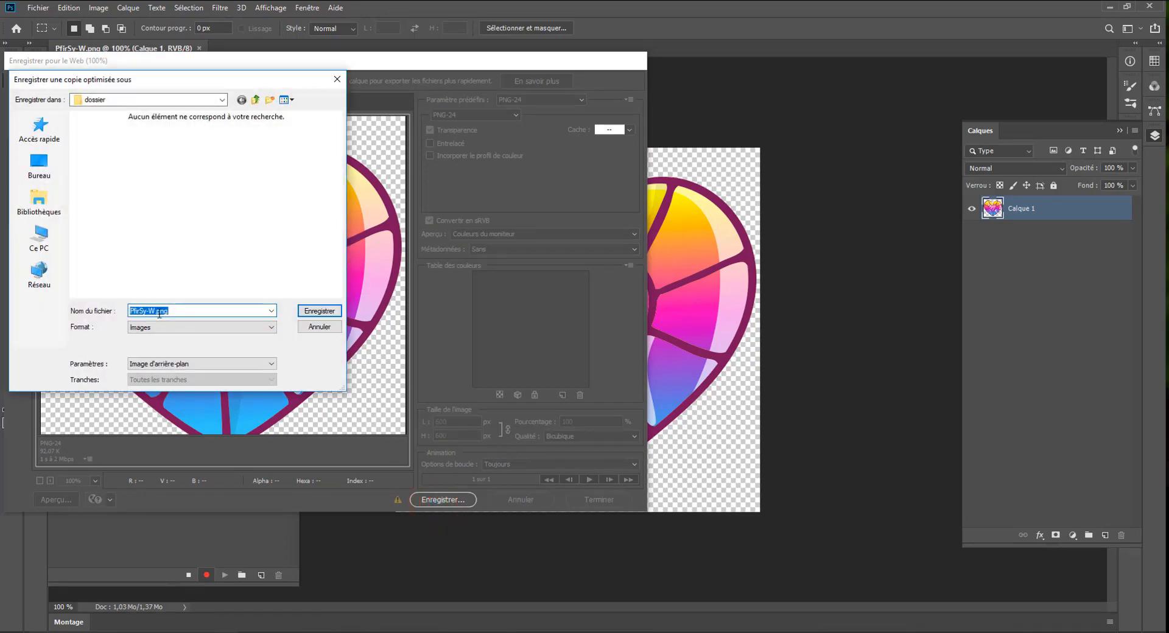
click(319, 311)
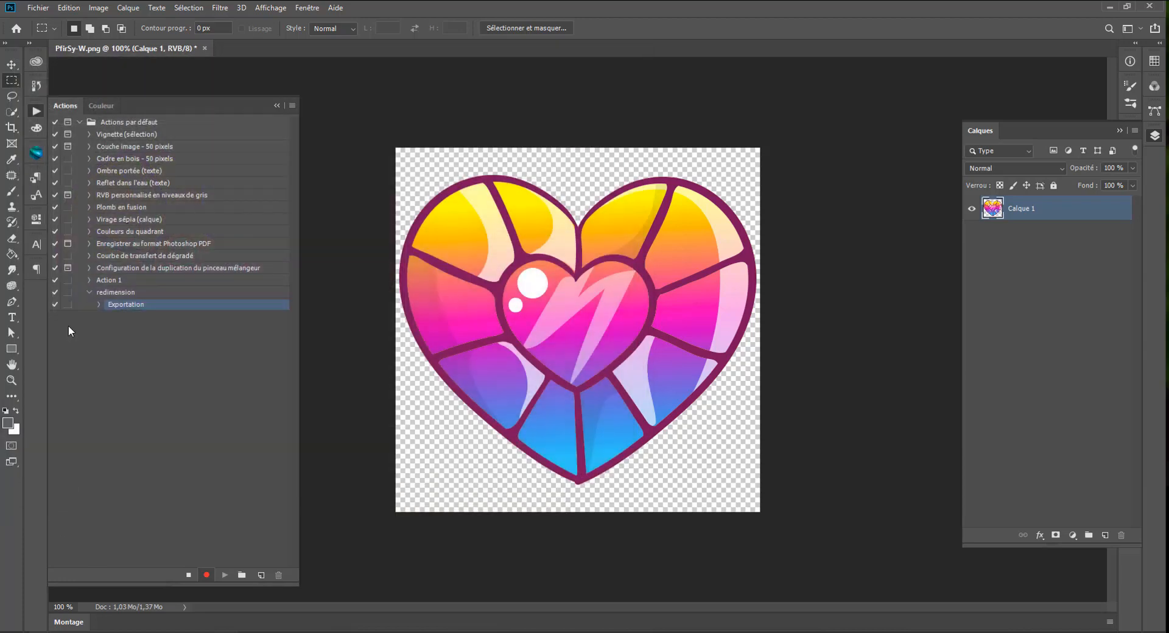
click(98, 305)
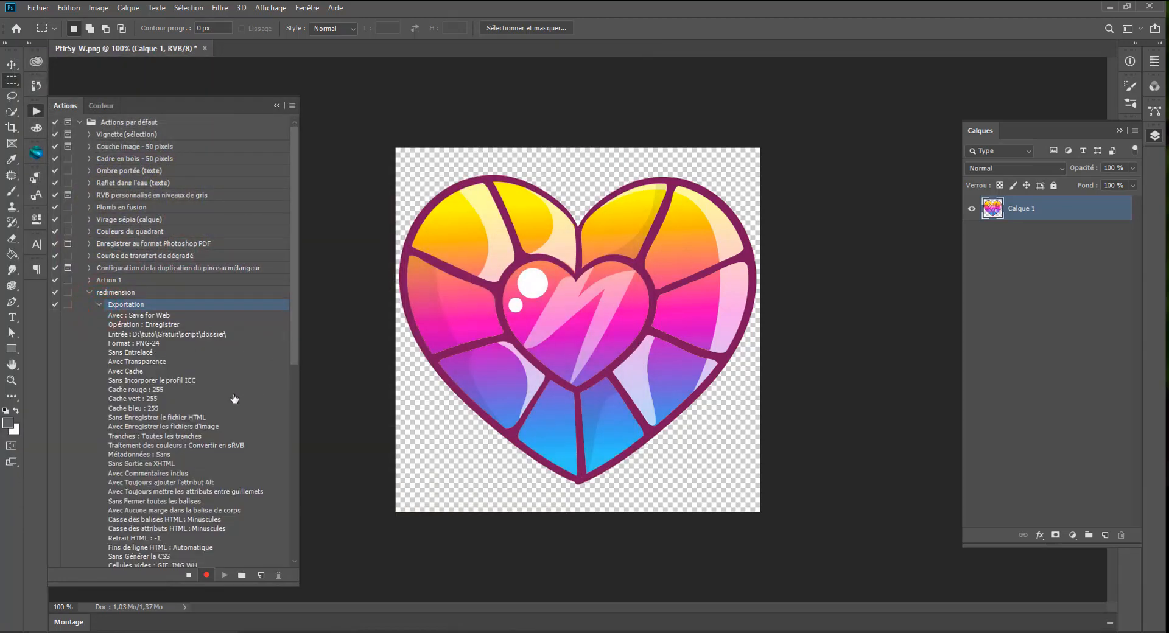
scroll(183, 356, down, 5)
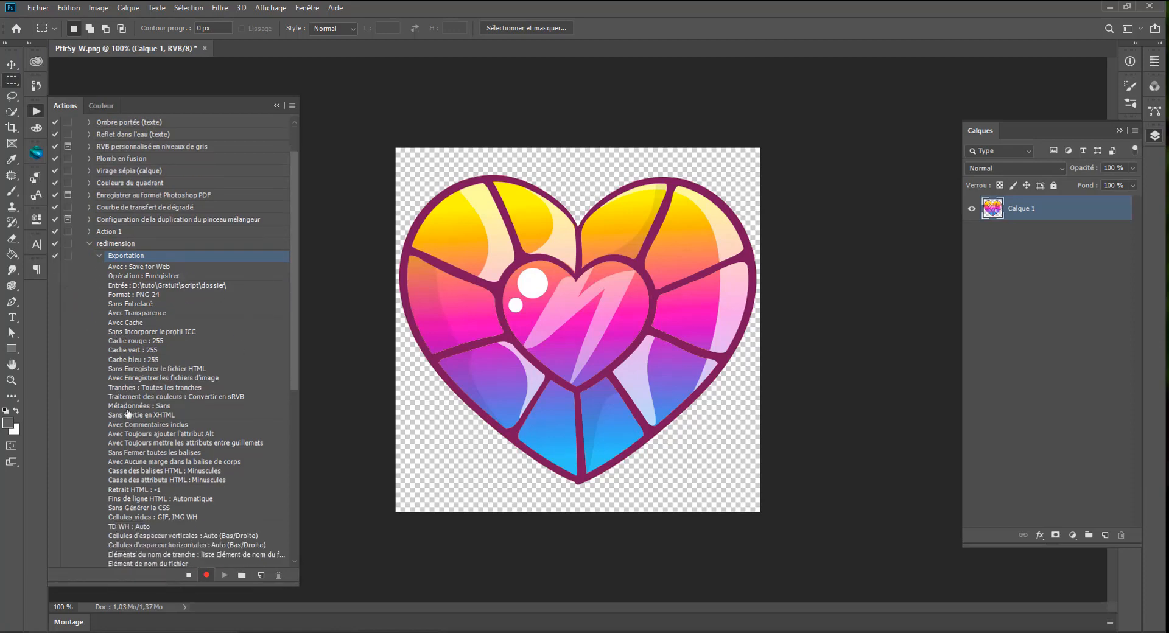
scroll(113, 434, down, 10)
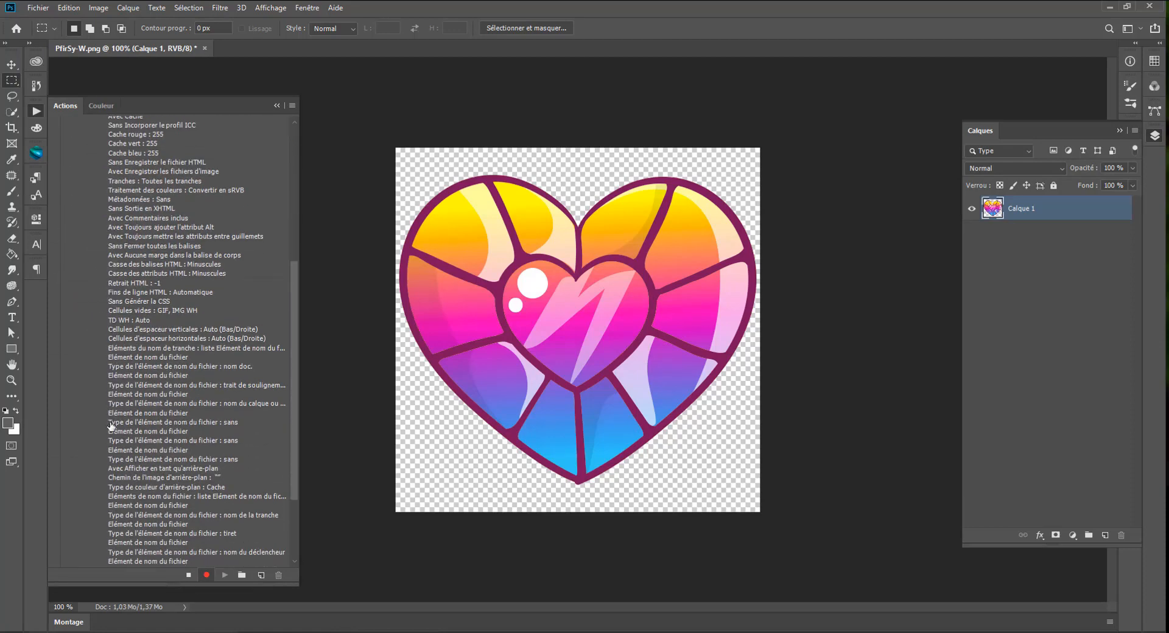
scroll(108, 431, up, 8)
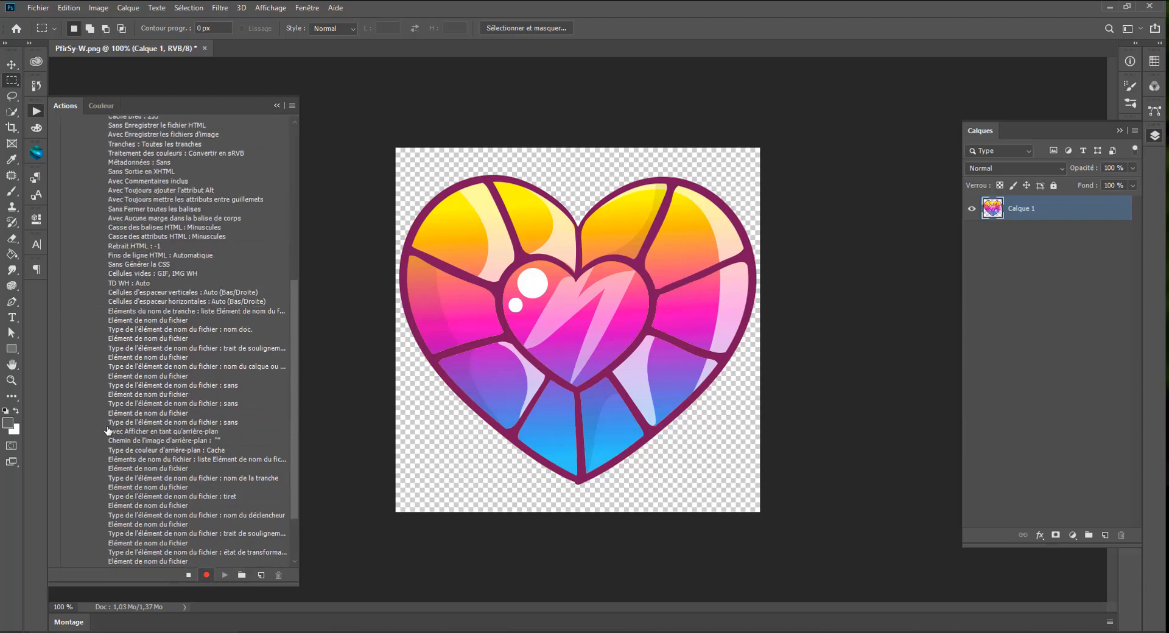
scroll(108, 430, up, 1)
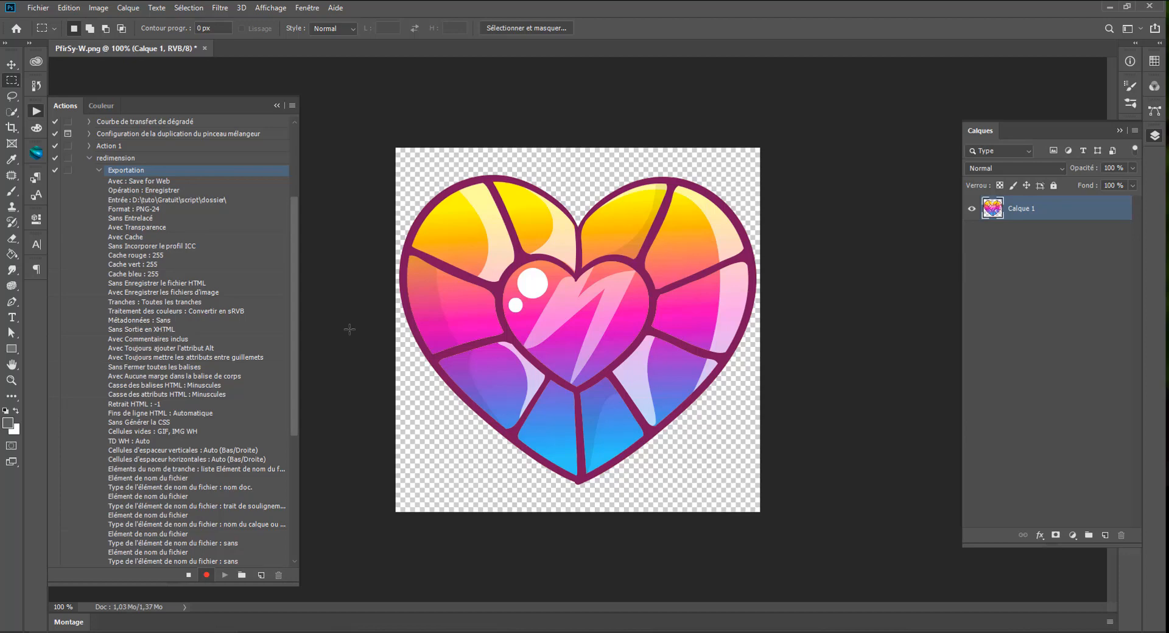
Resize the image to 72 pixels wide with proportions kept, and expand the details of the recorded resize.
key(ctrl+alt+i)
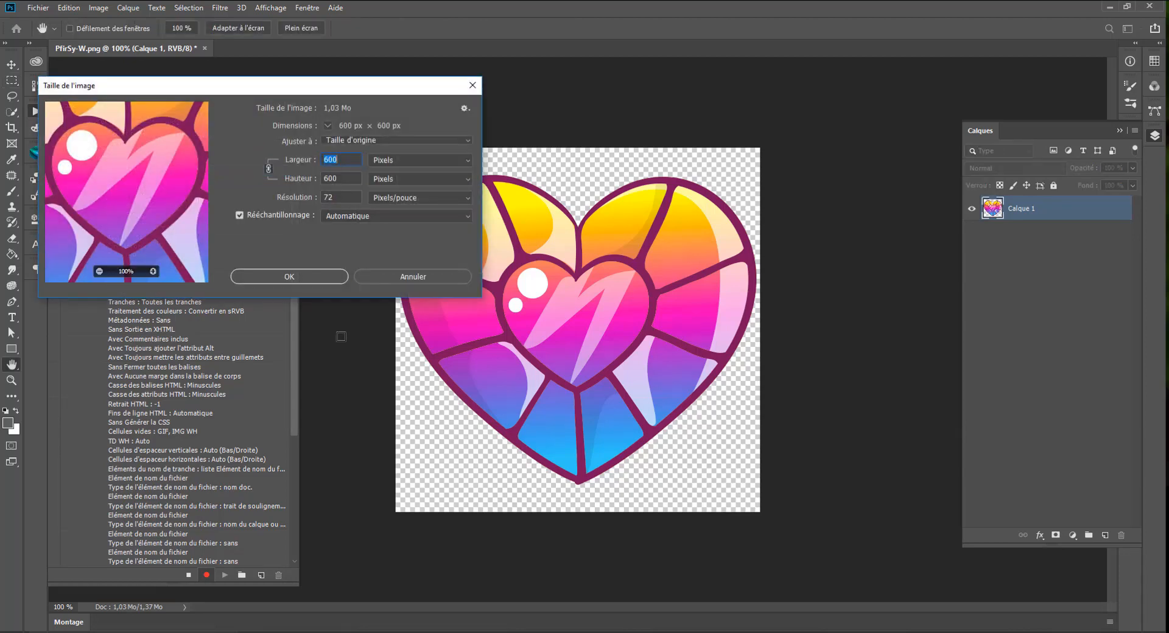
text(72)
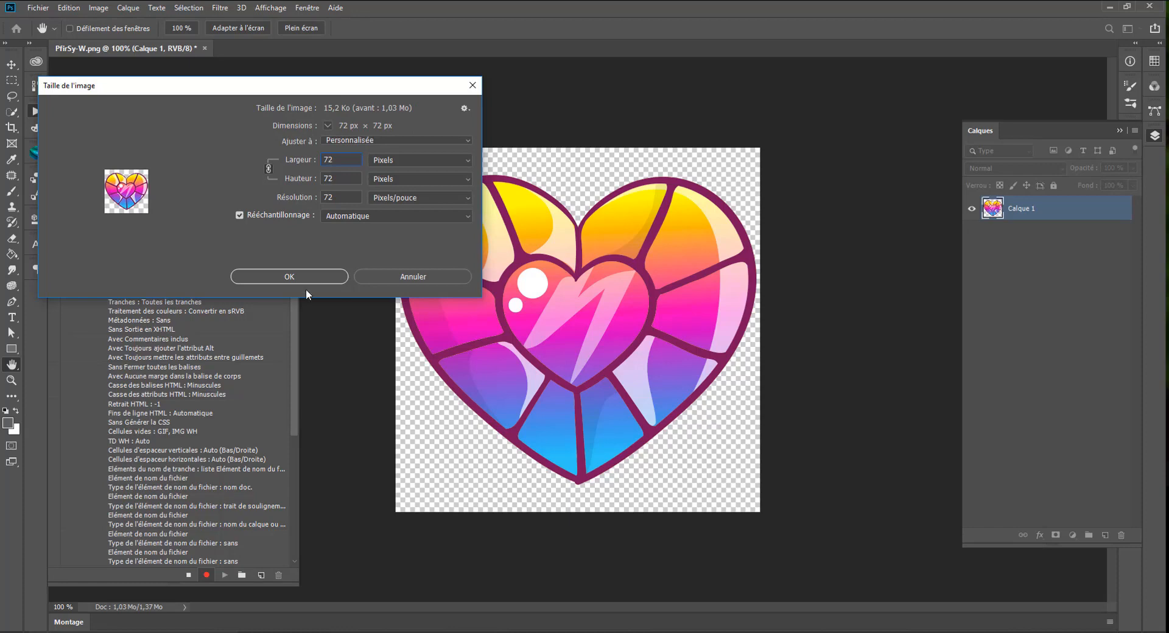
click(301, 277)
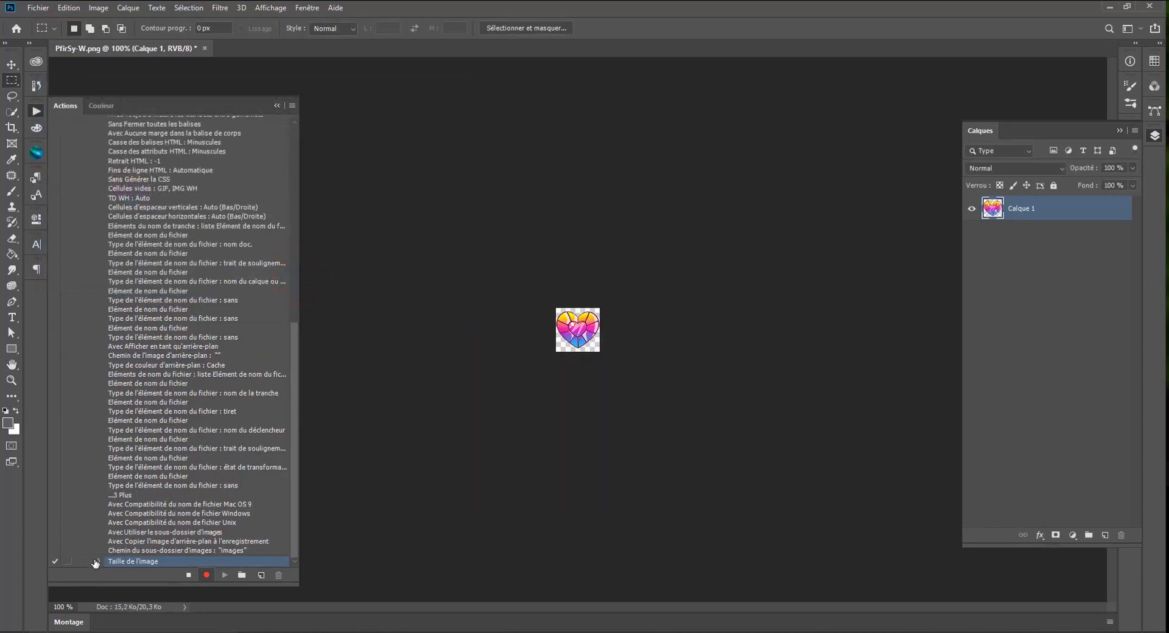
click(97, 561)
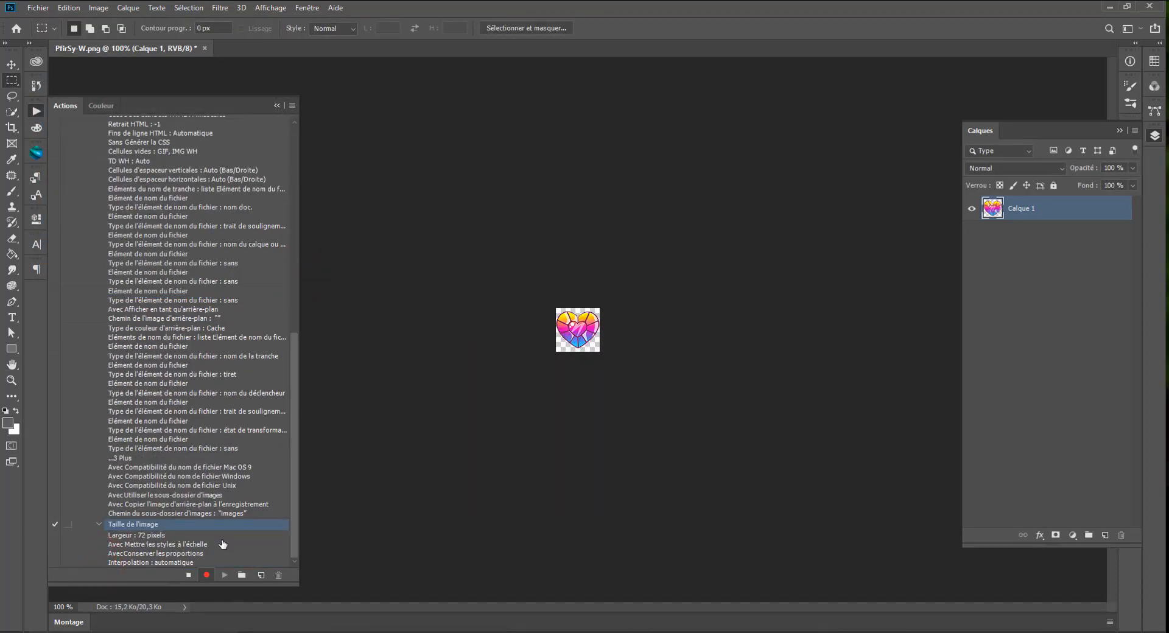
Export the resized image for the web as PNG-24 named PfirSy-W-72.png in the dossier folder.
key(ctrl+alt+shift+s)
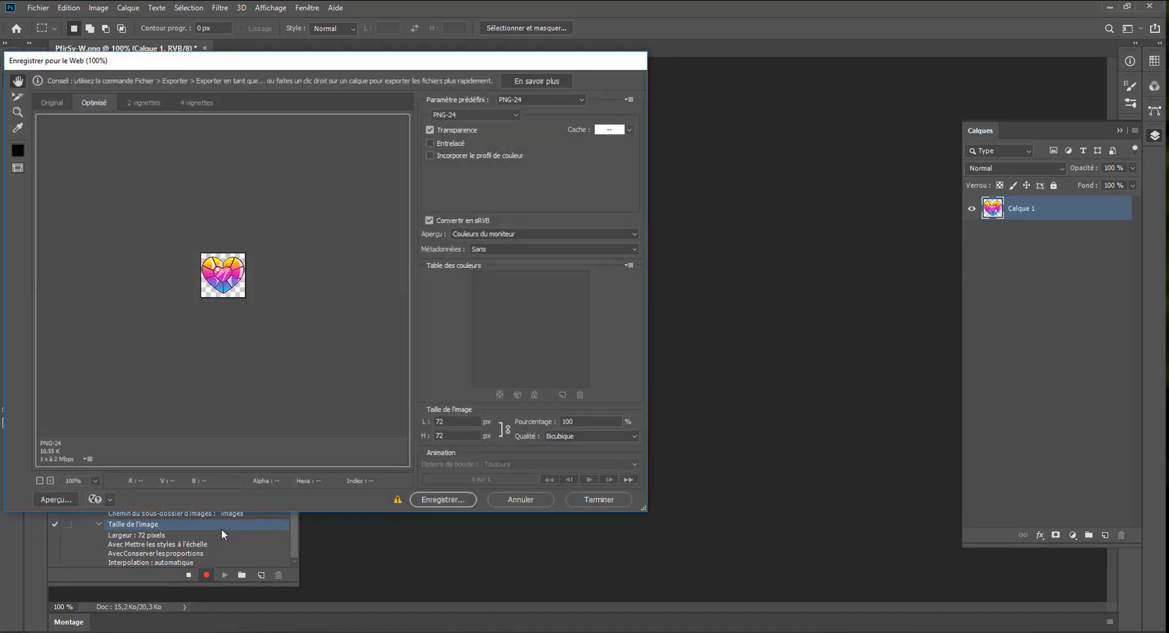
click(457, 501)
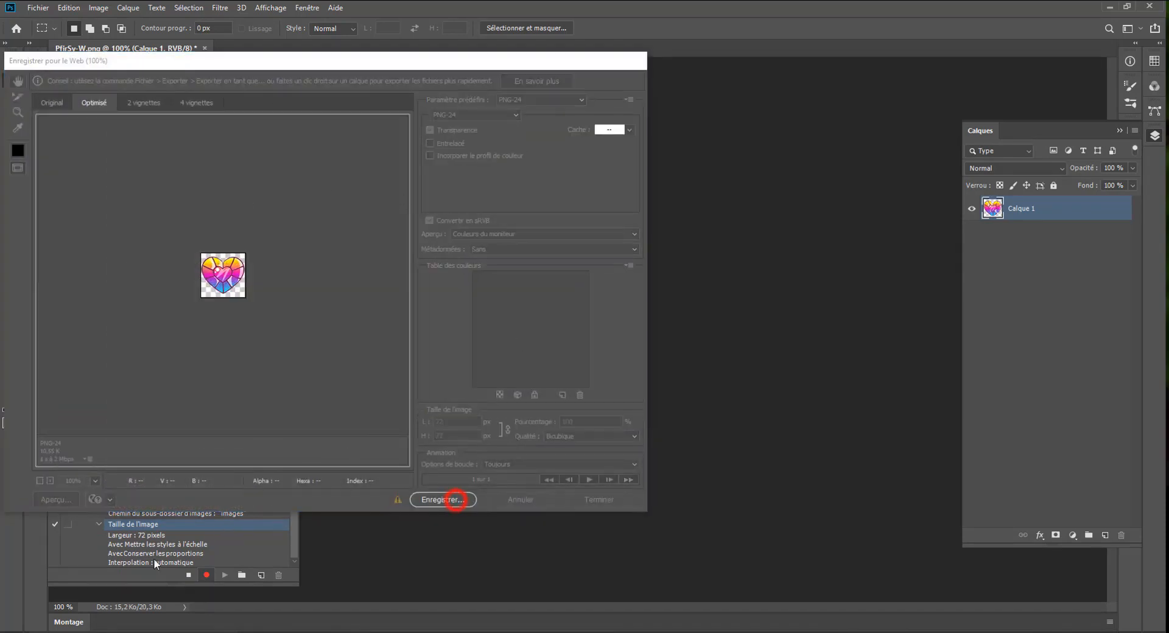
click(157, 310)
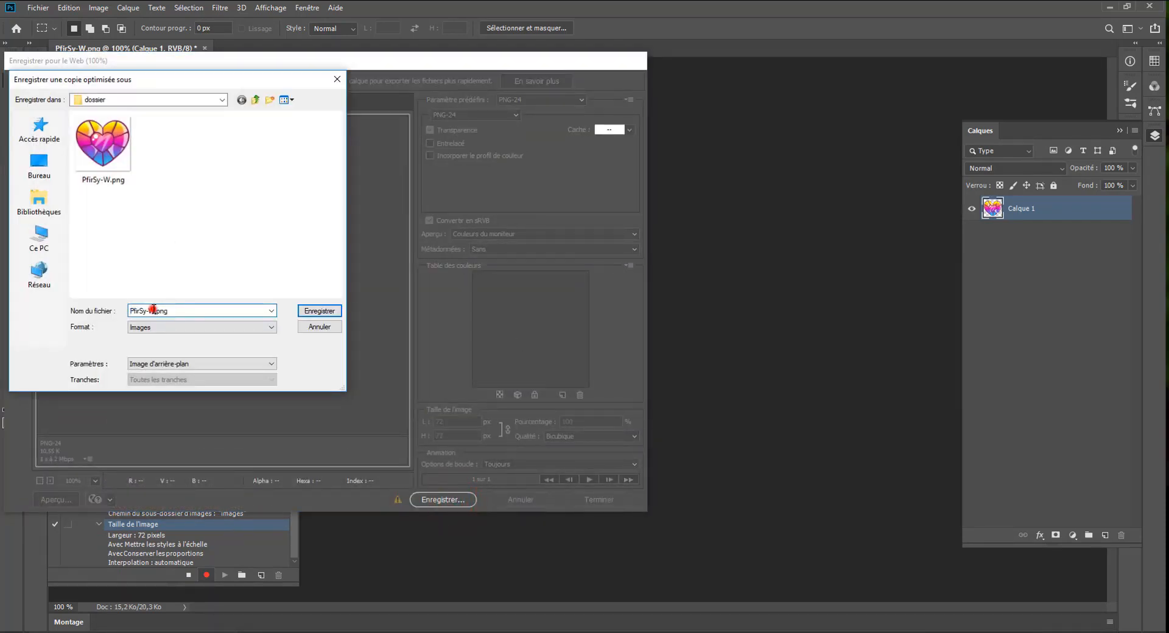
text(-7)
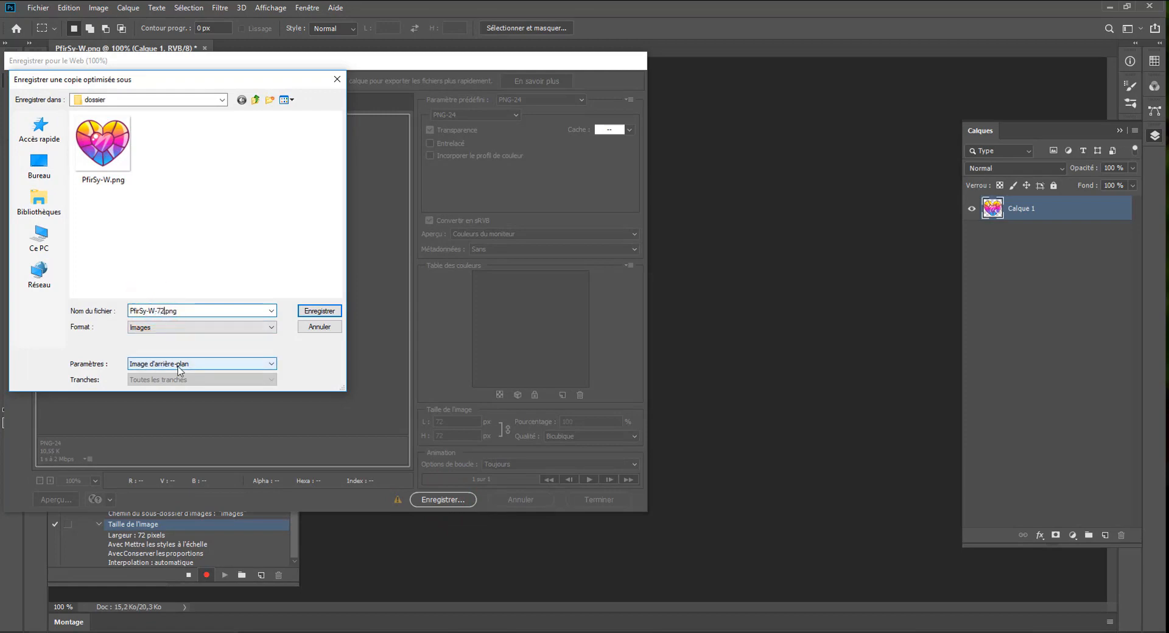
text(2)
click(318, 310)
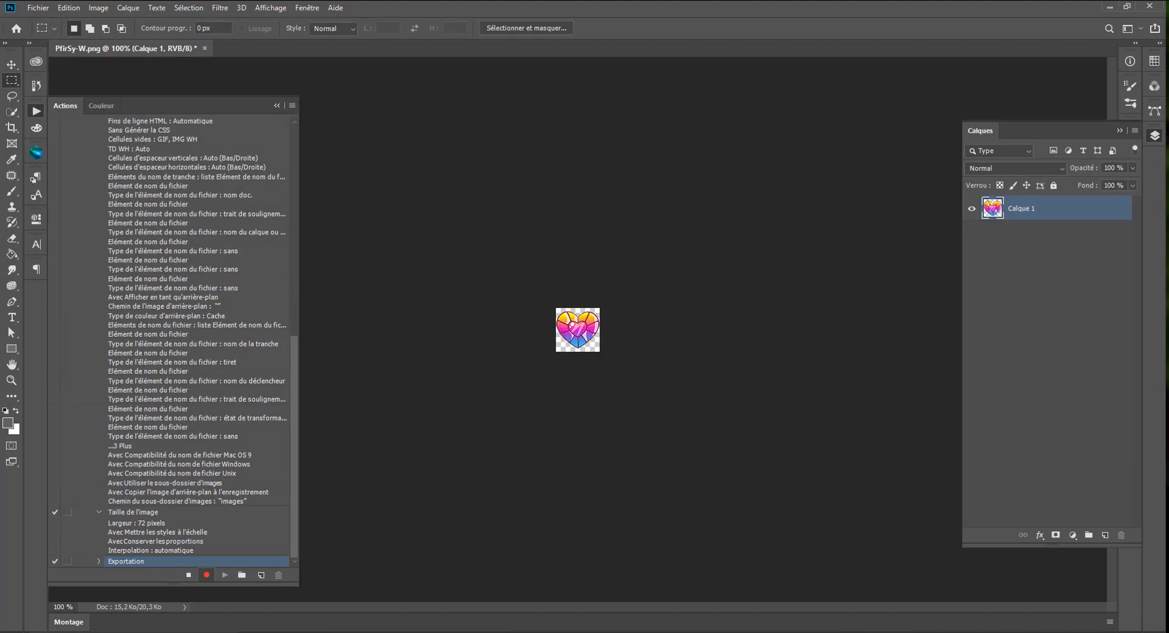
click(280, 632)
click(280, 632)
key(ctrl+alt+i)
key(Escape)
key(m)
click(415, 370)
Resize the image to 36 pixels wide, keeping its proportions.
key(ctrl+alt+i)
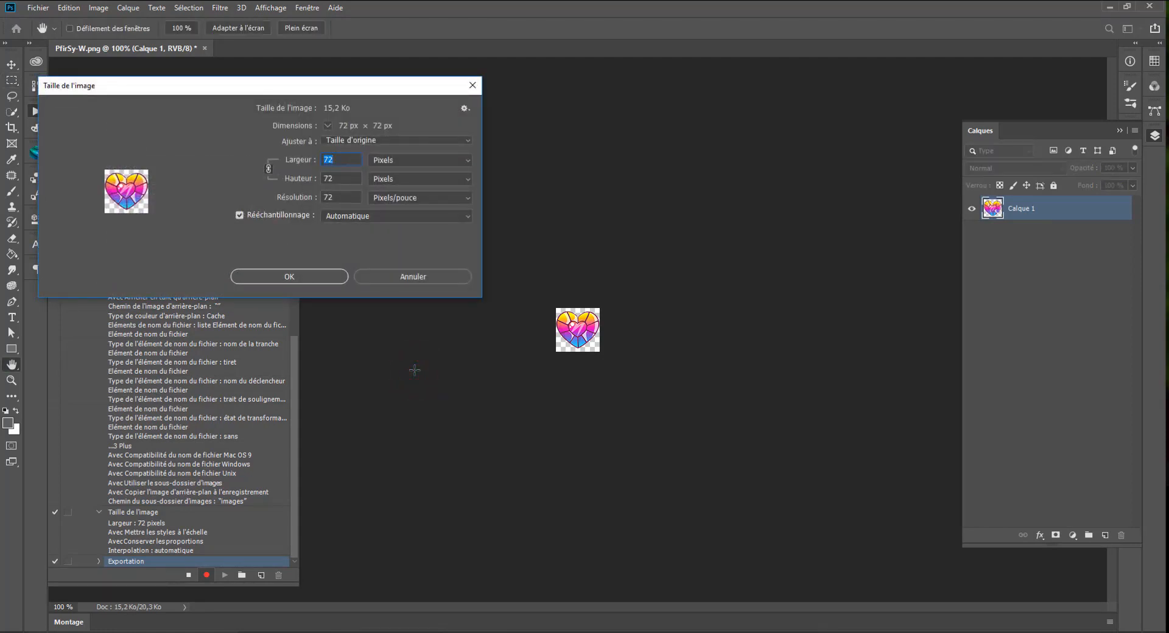
click(415, 370)
text(36)
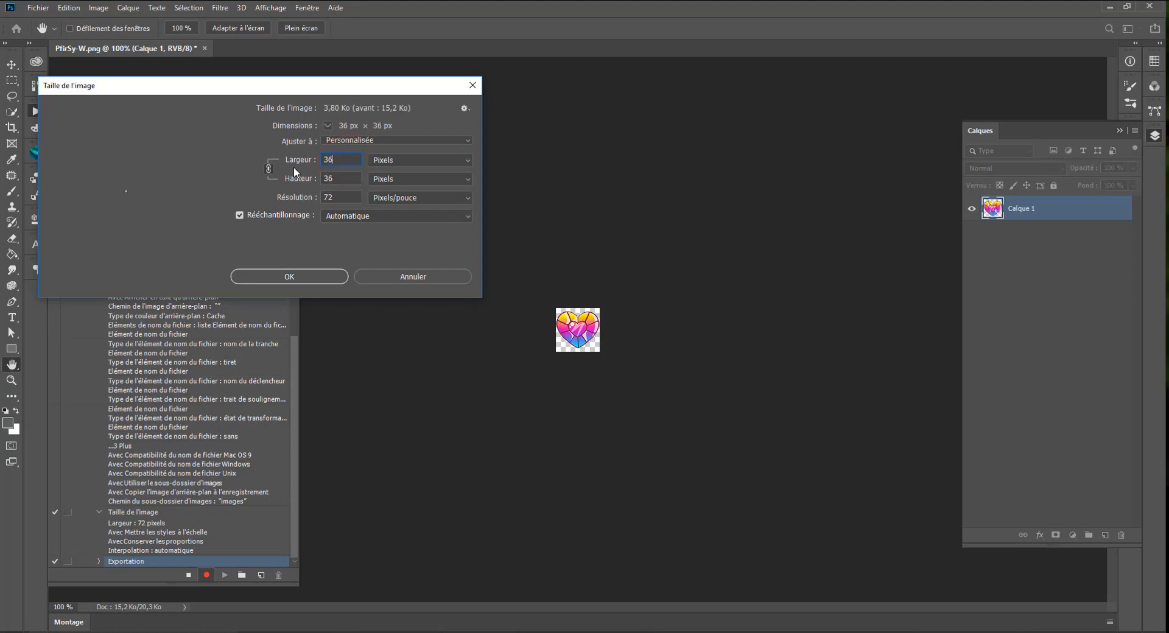
key(Return)
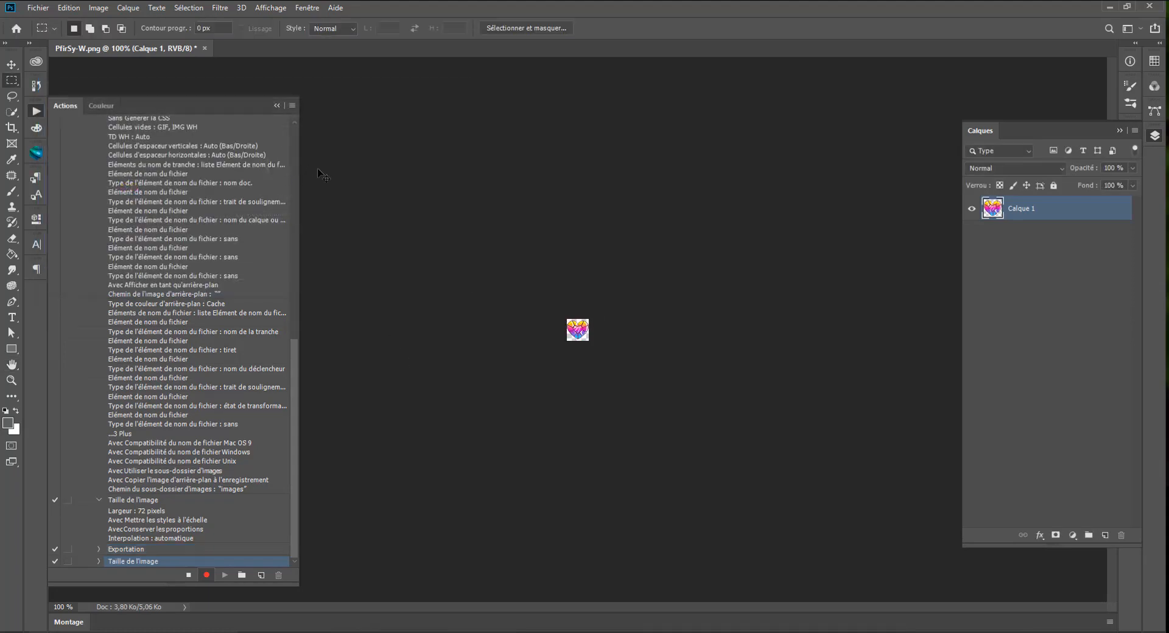
Export the resized image for the web as PNG-24 named PfirSy-W-36.png in the dossier folder.
key(ctrl+alt+shift+s)
click(433, 500)
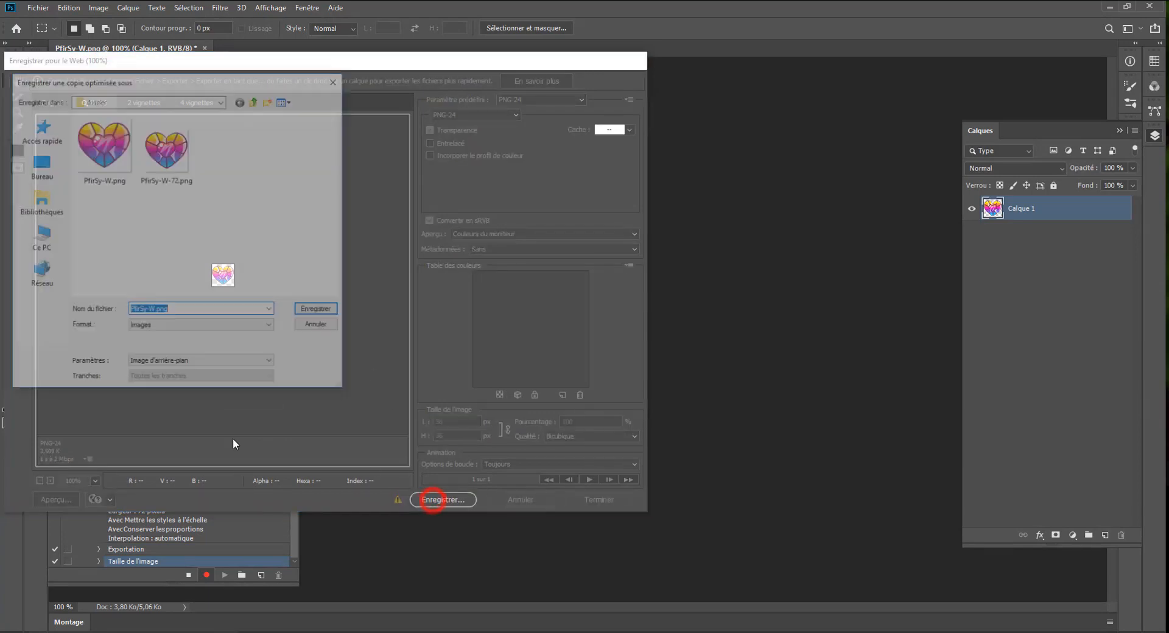
click(156, 311)
text(-36)
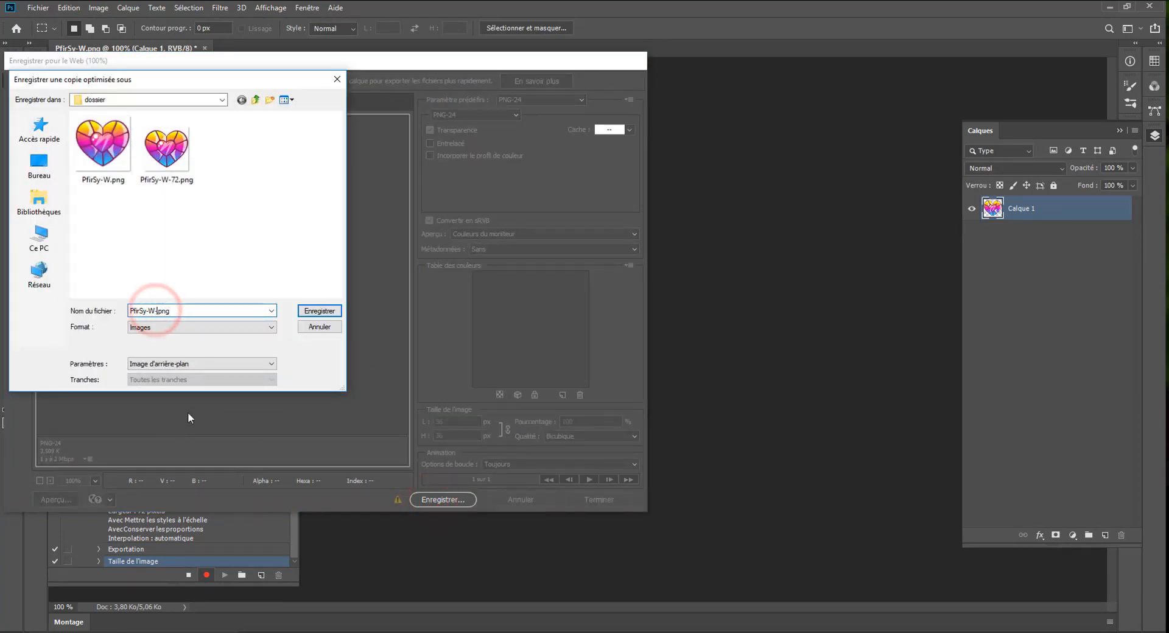
key(Return)
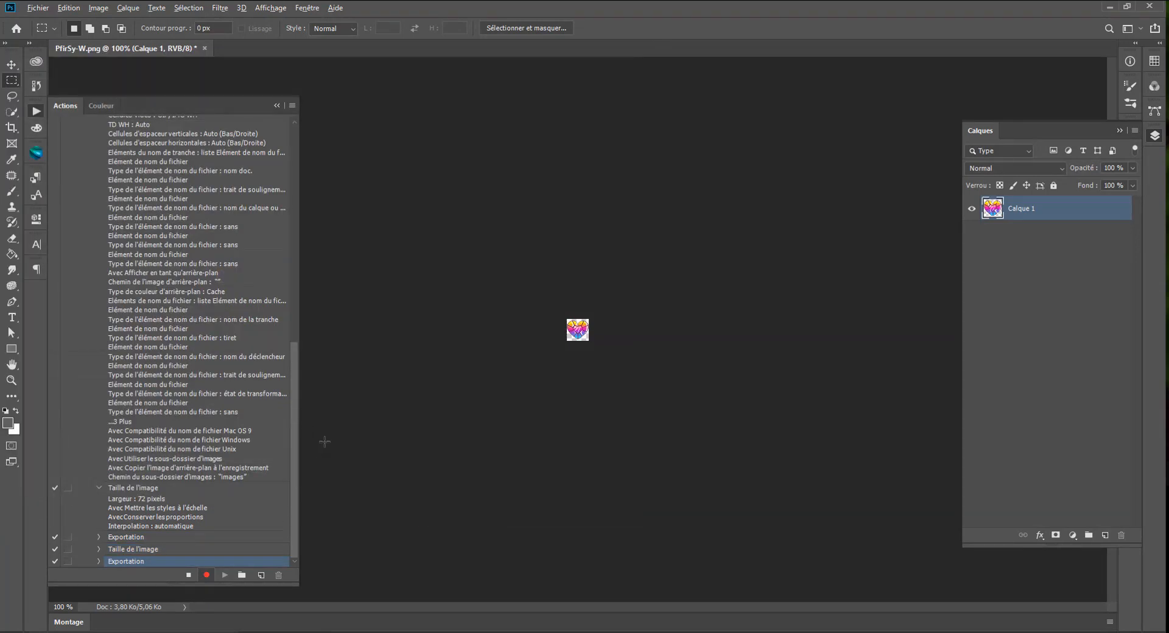
Resize the image to 18 pixels wide, keeping its proportions.
key(ctrl+alt+i)
text(18)
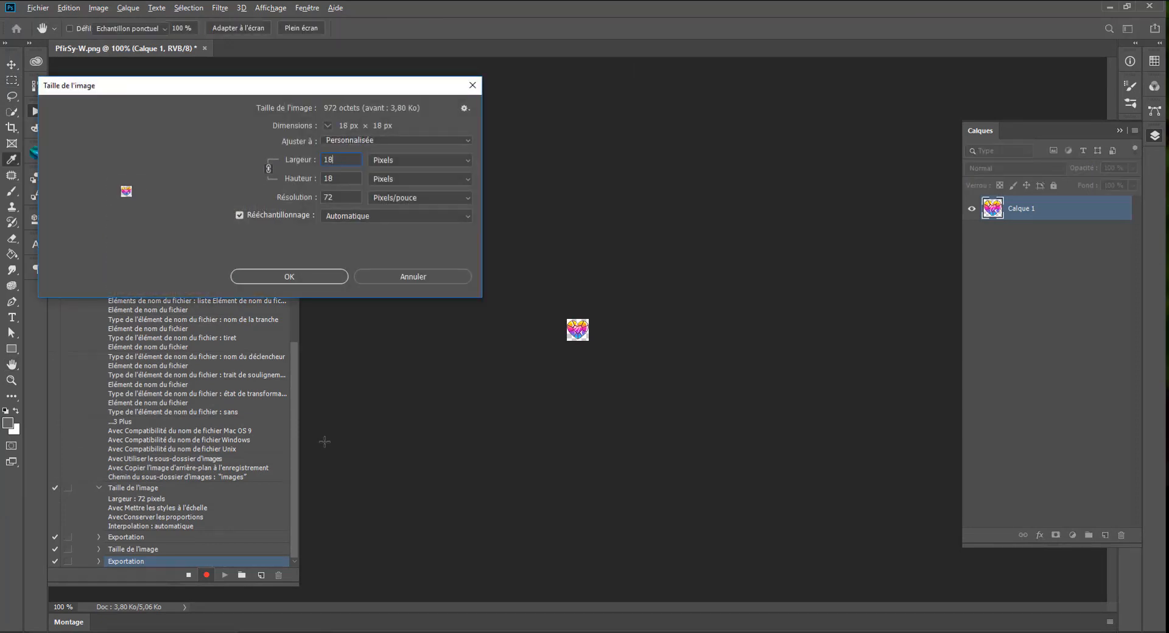
key(Return)
Export the resized image for the web as PNG-24 named PfirSy-W-18.png in the dossier folder.
key(ctrl+alt+shift+s)
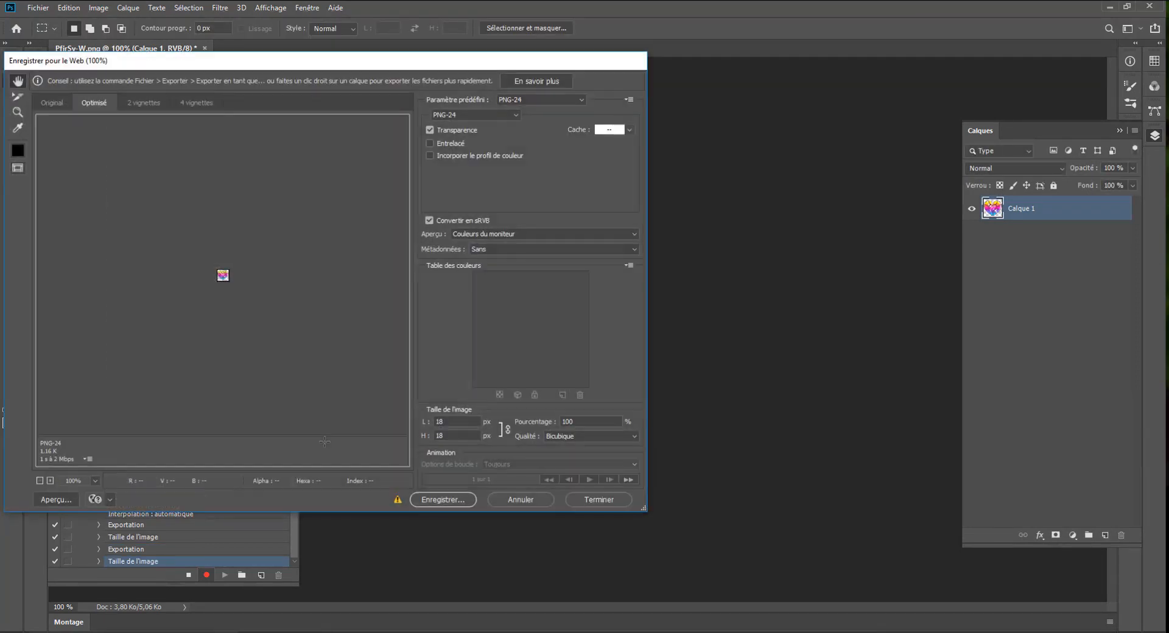
key(Return)
key(Right)
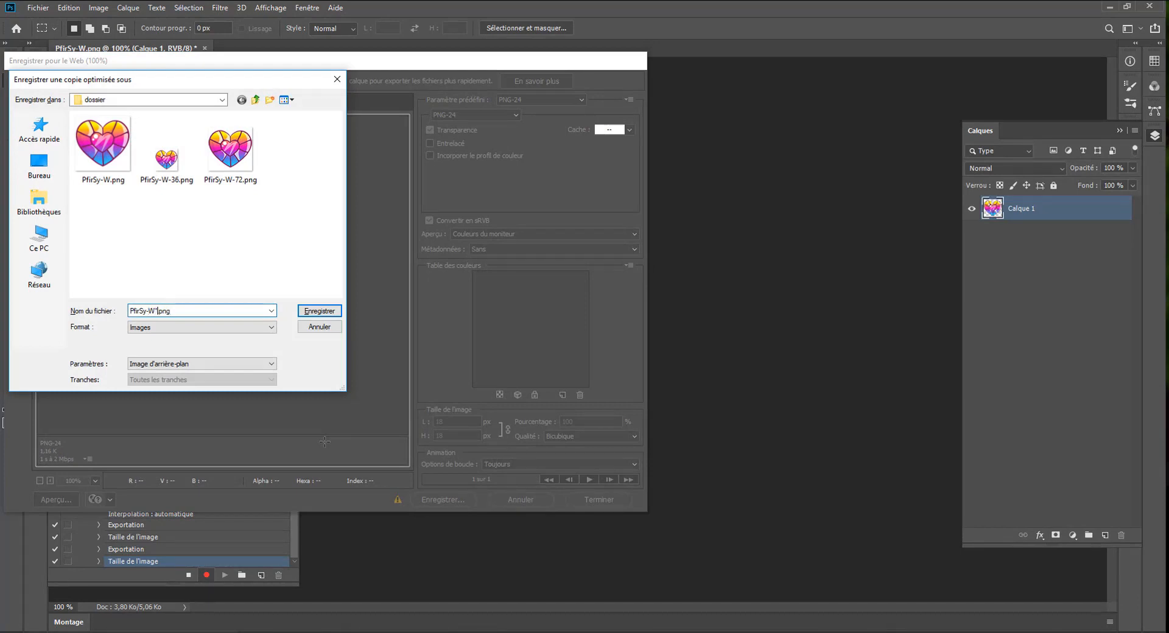
text(-18)
key(Return)
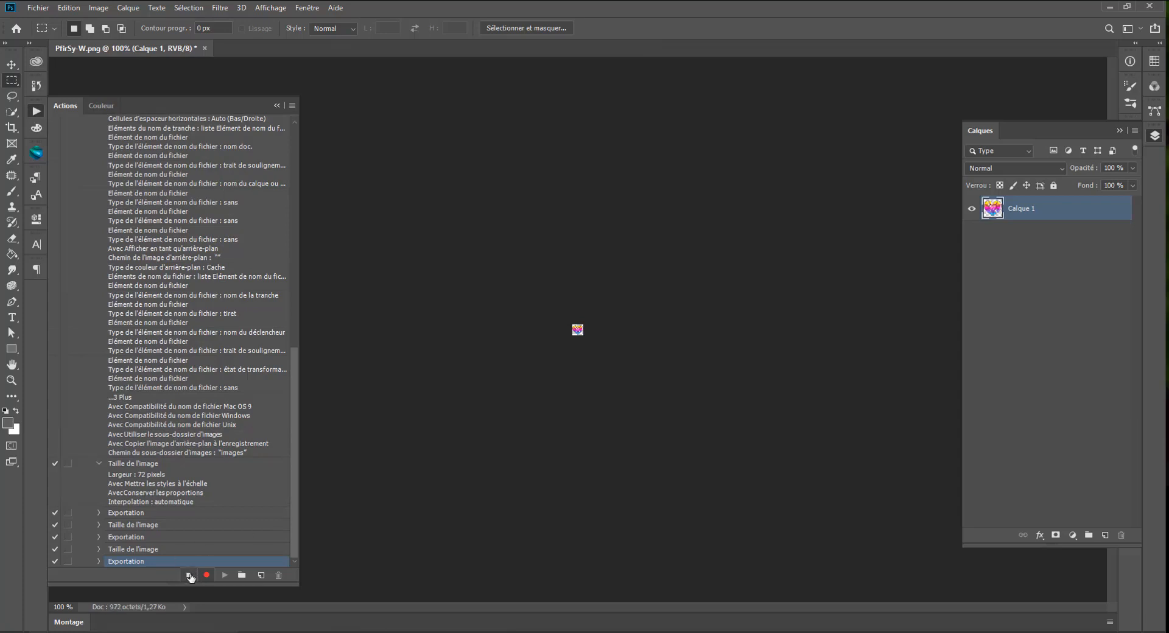
Stop recording the redimension action and expand the details of the export recorded after the 72-pixel resize.
click(190, 575)
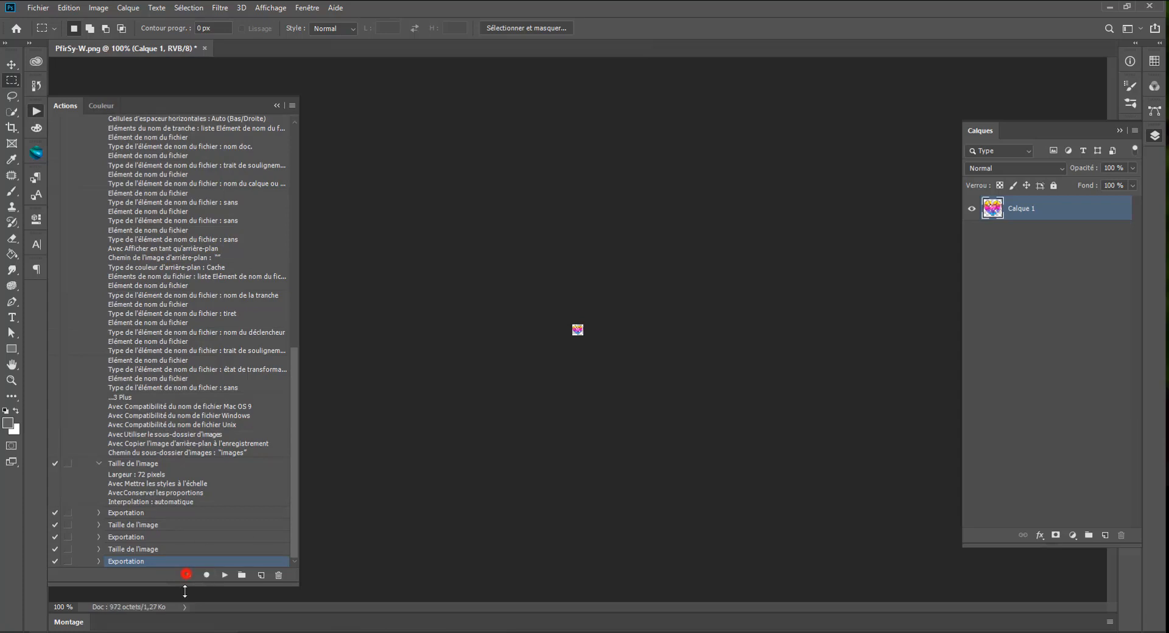
click(98, 513)
scroll(100, 517, down, 2)
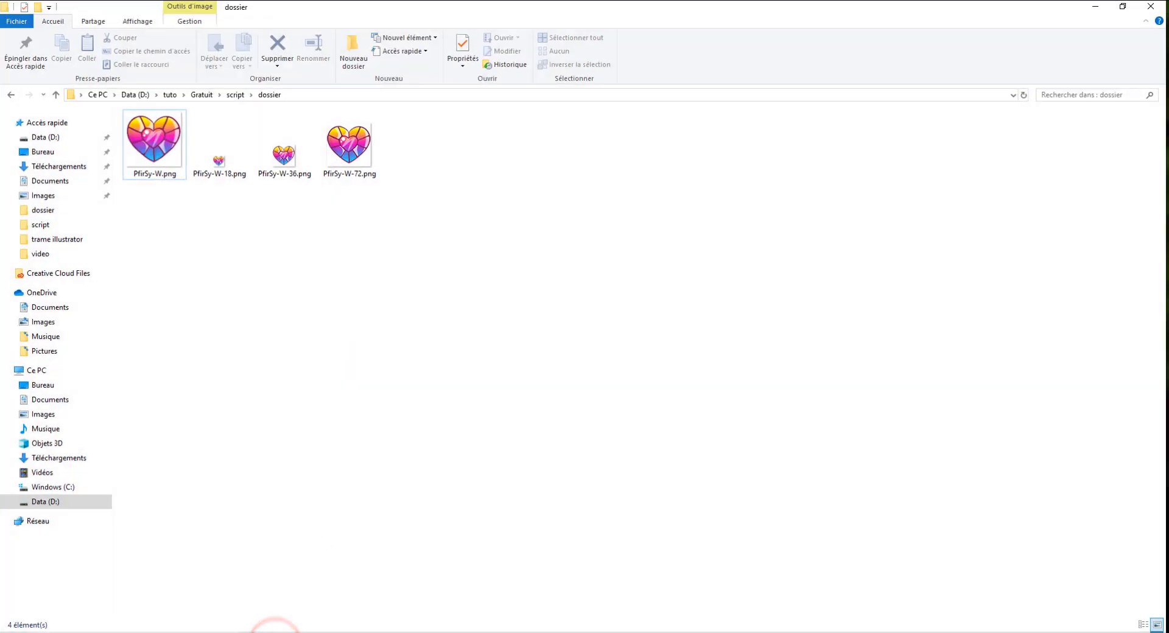
Switch to File Explorer and delete all the exported PfirSy-W PNG files from the dossier folder.
drag(498, 367, 139, 146)
key(Delete)
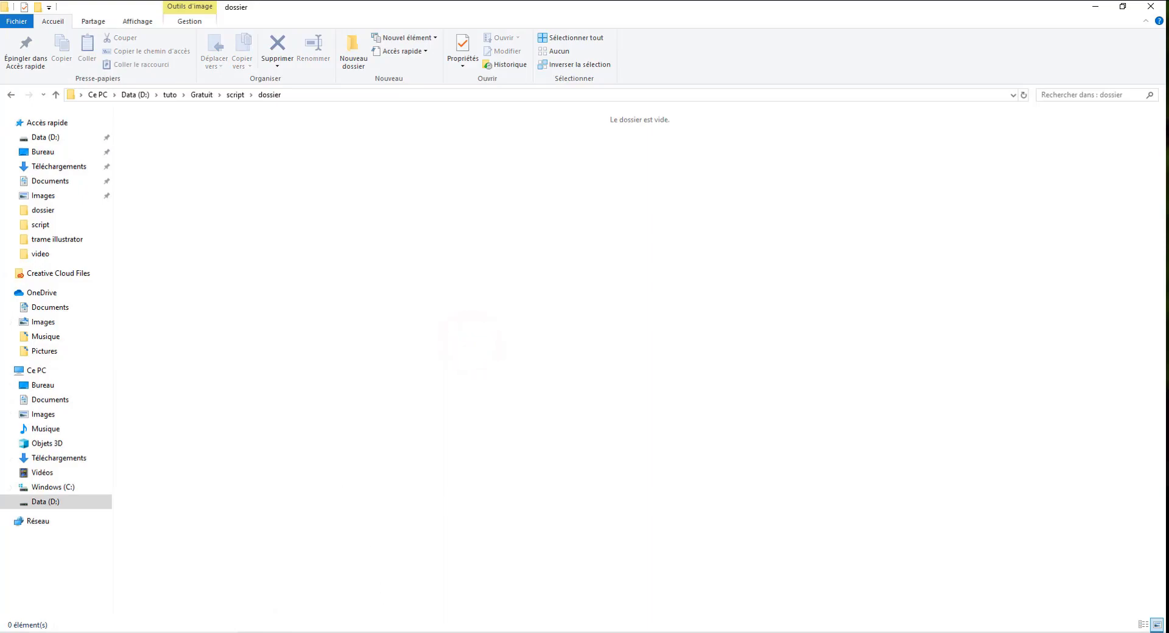
Switch back to Photoshop and revert PfirSy-W.png to its last saved version.
click(342, 632)
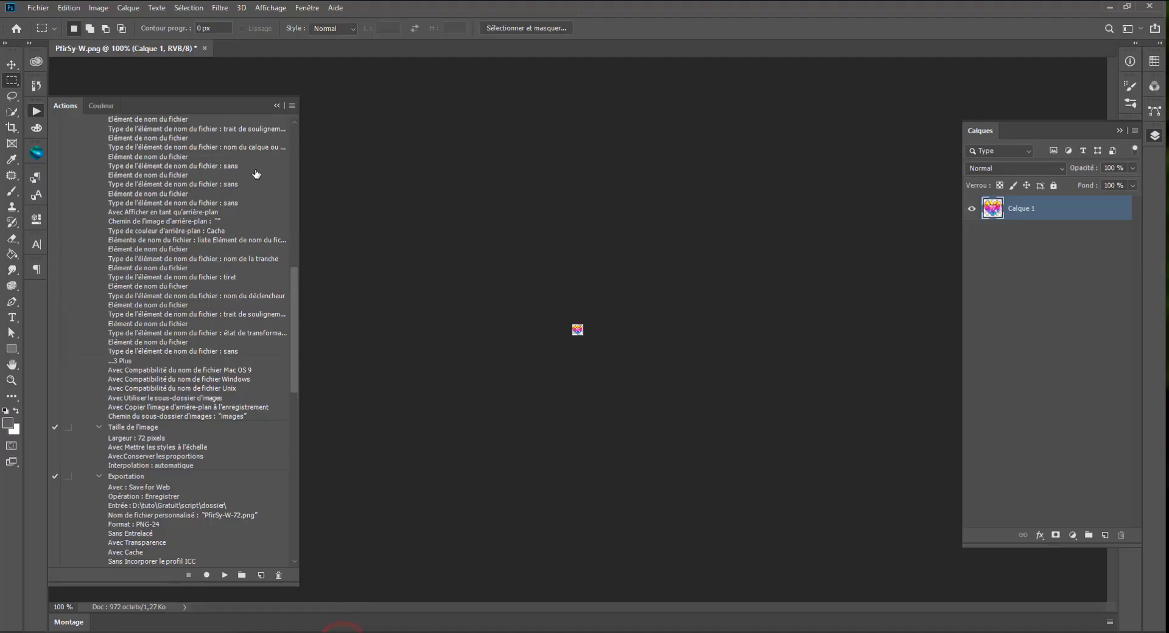
click(38, 8)
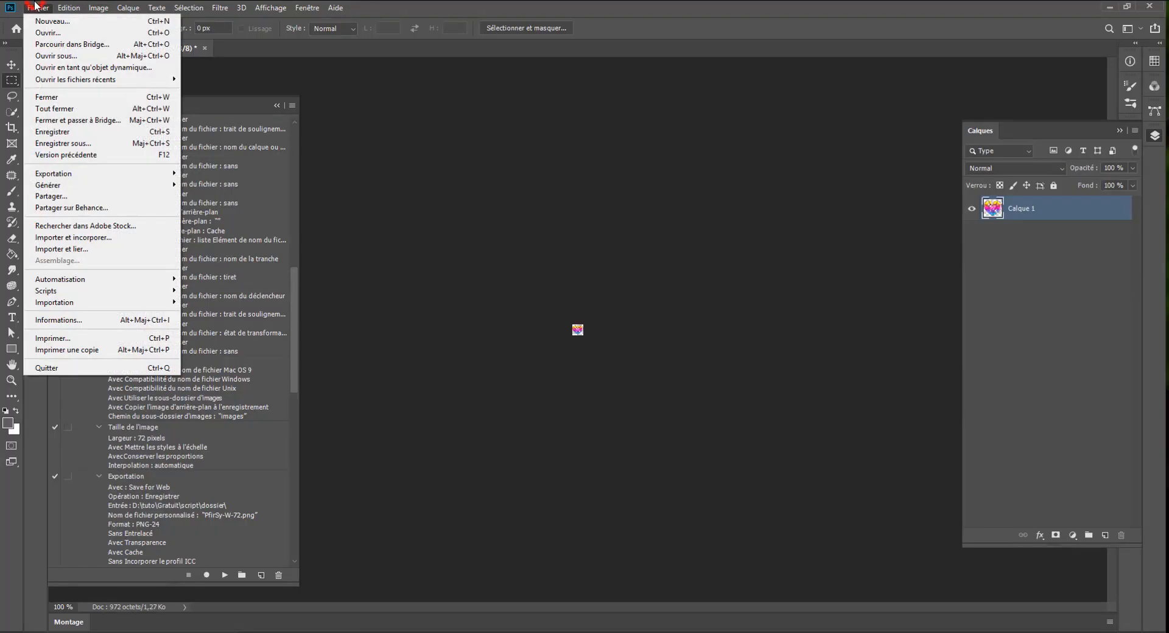
click(75, 154)
Collapse the details of the recorded steps in redimension, select its first Exportation step, and play the action from there.
scroll(113, 298, up, 10)
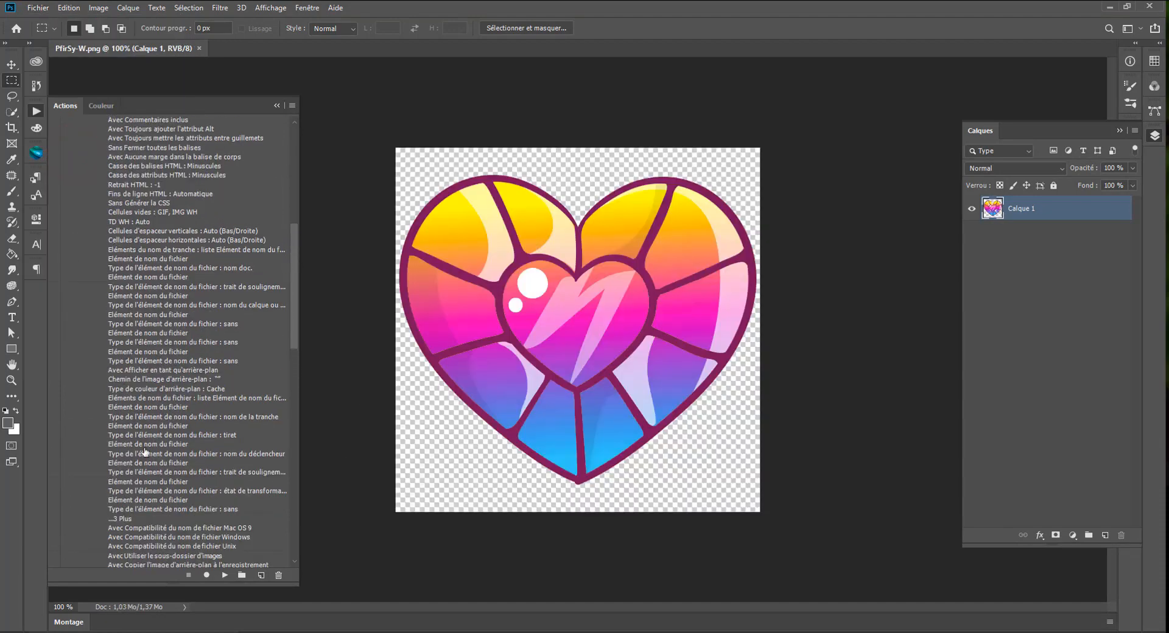
scroll(105, 409, up, 5)
click(101, 267)
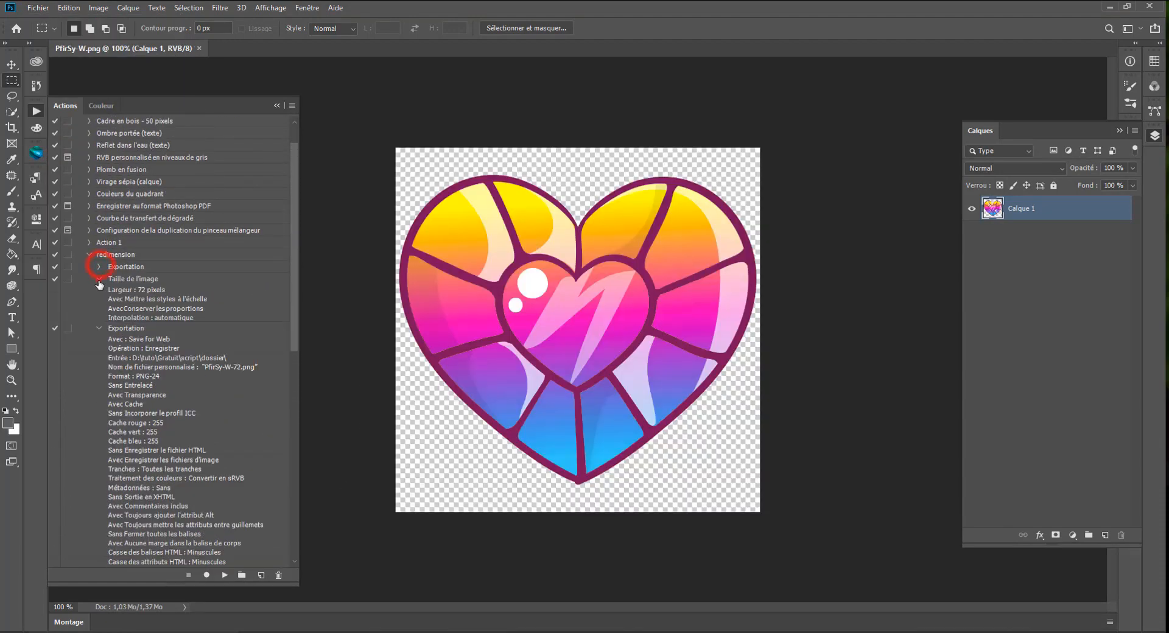
click(123, 305)
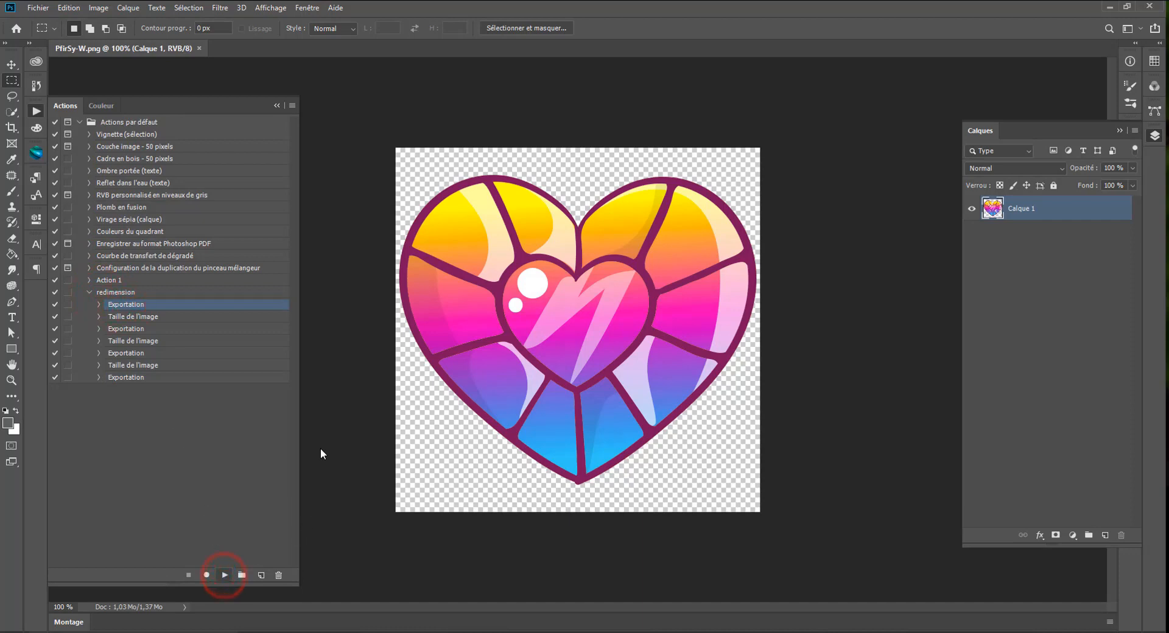
Switch to File Explorer and delete all the exported PfirSy-W PNG files from the dossier folder, including the 18, 36 and 72 versions.
click(280, 626)
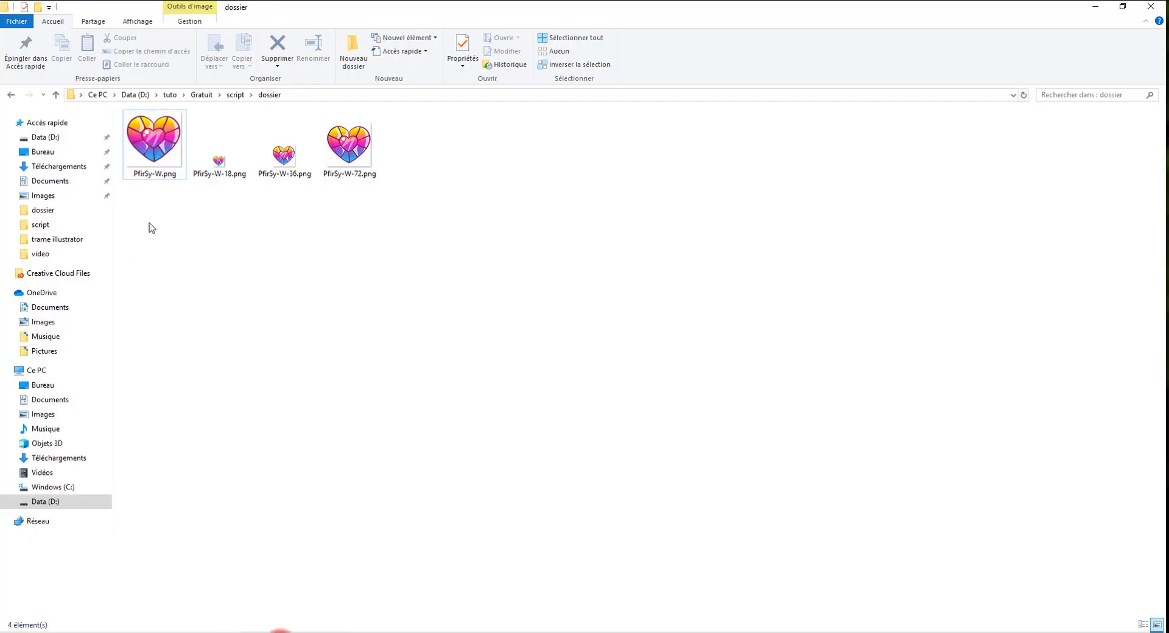
drag(406, 223, 186, 113)
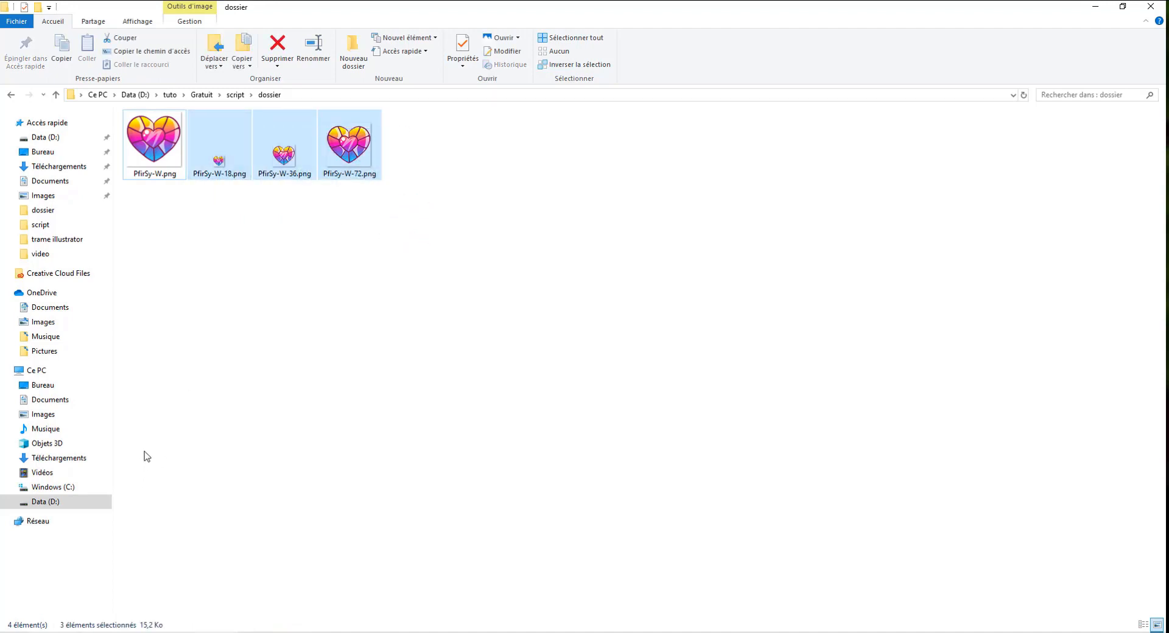
drag(191, 499, 321, 557)
click(306, 352)
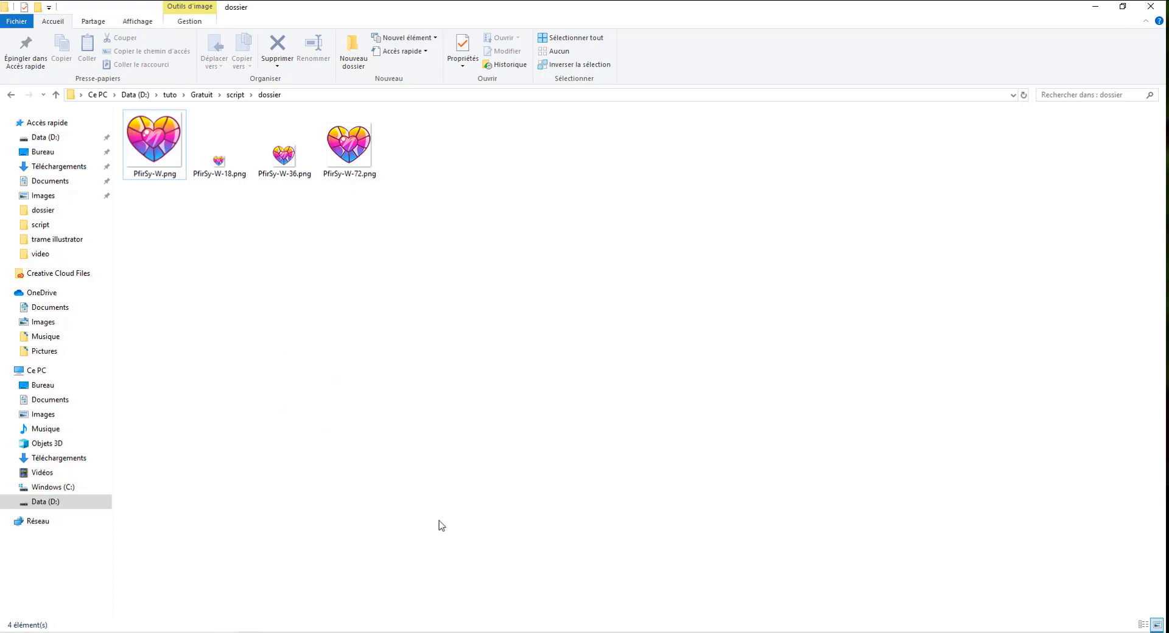
drag(409, 345, 125, 104)
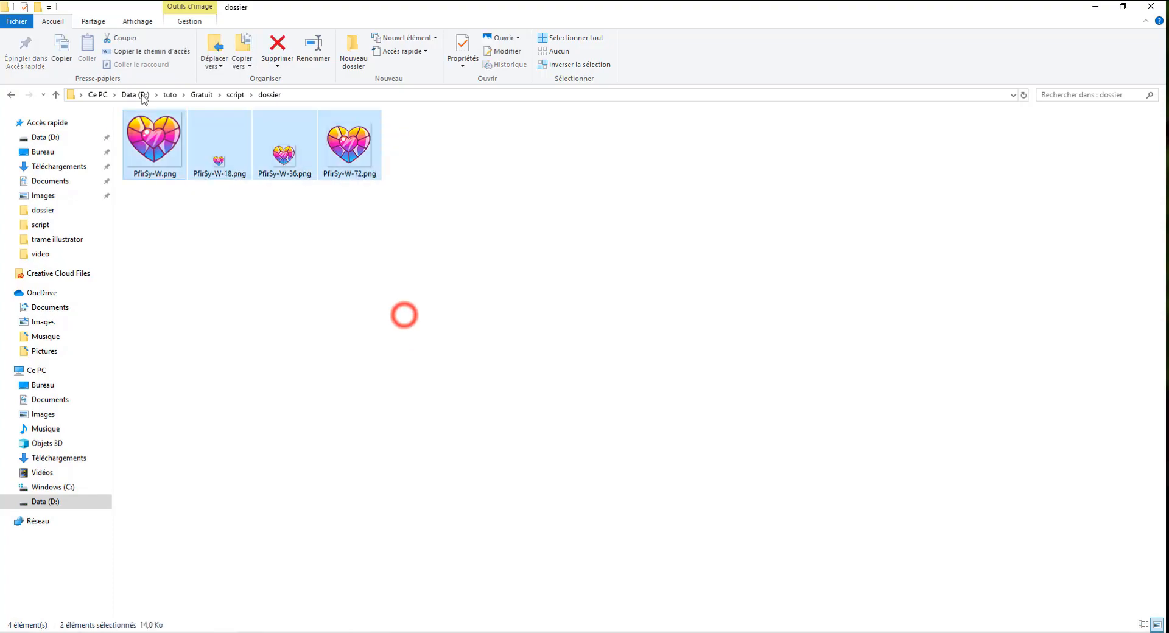
key(Delete)
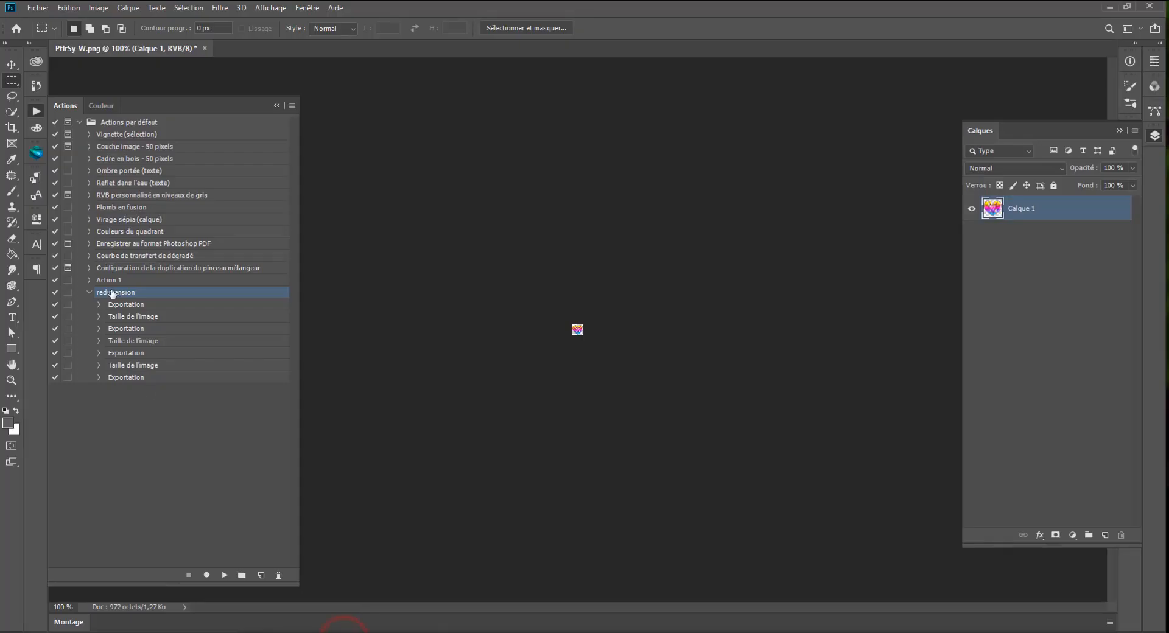
Switch back to Photoshop, delete the redimension action and revert PfirSy-W.png to its last saved version.
click(279, 575)
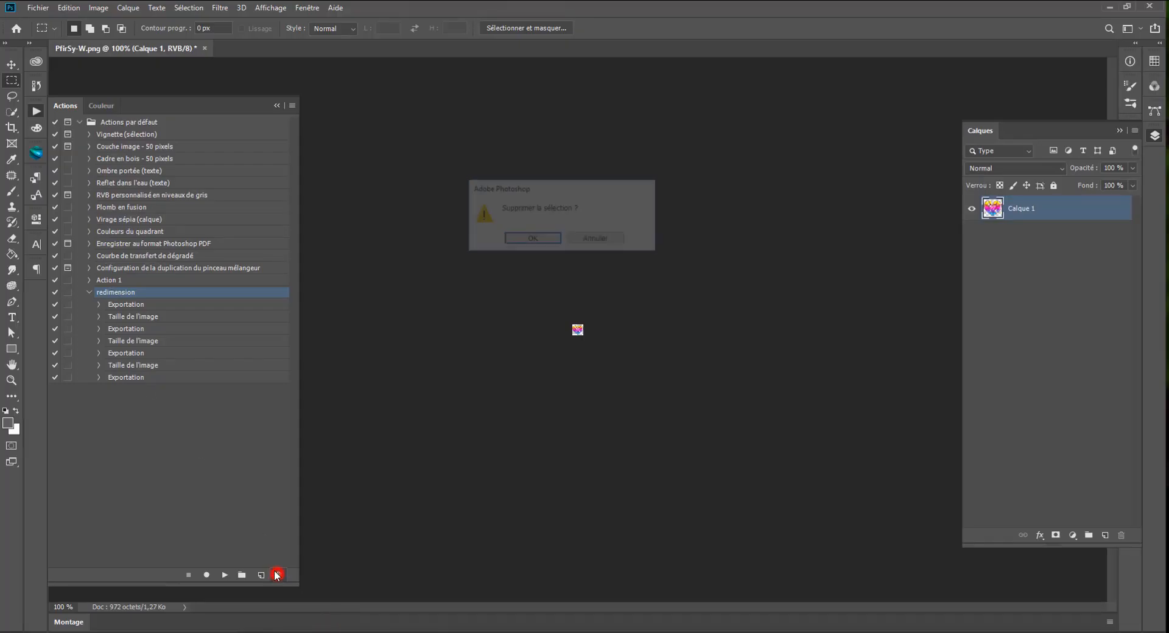
click(524, 241)
click(38, 7)
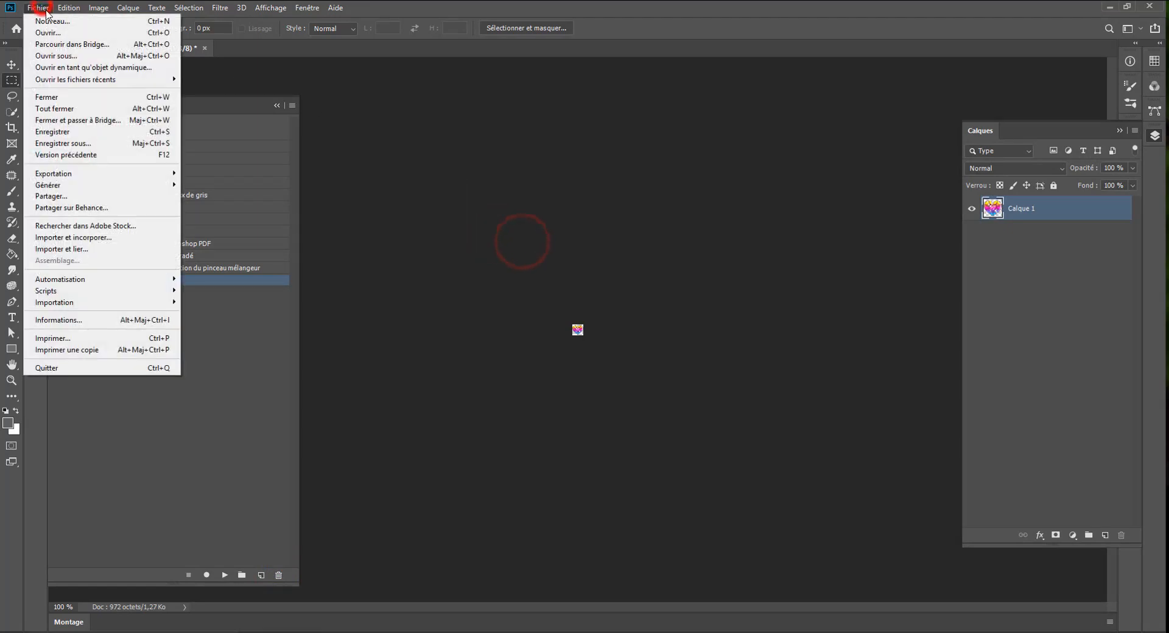
click(69, 156)
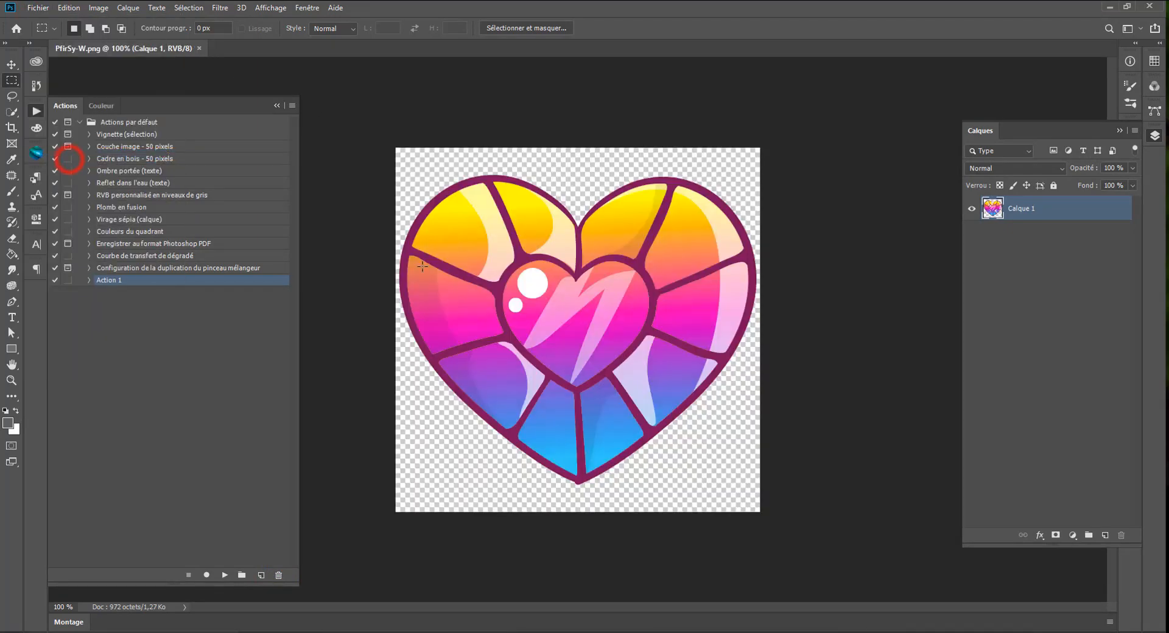
Try duplicating Calque 1 into a new document, and close that document without saving it.
right_click(117, 49)
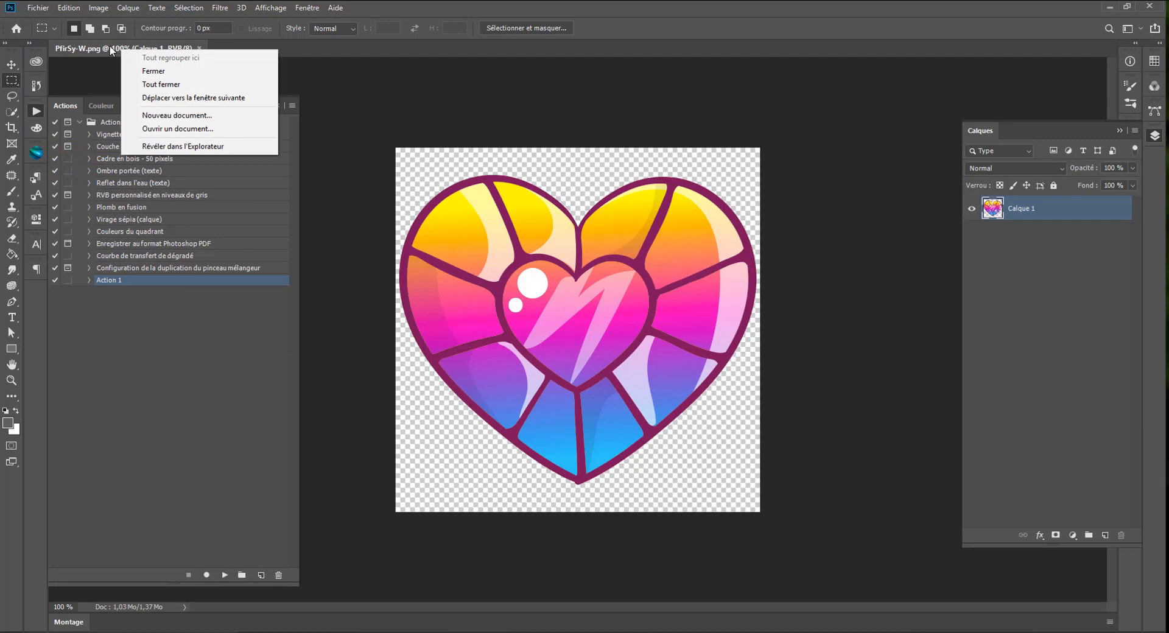
right_click(1026, 209)
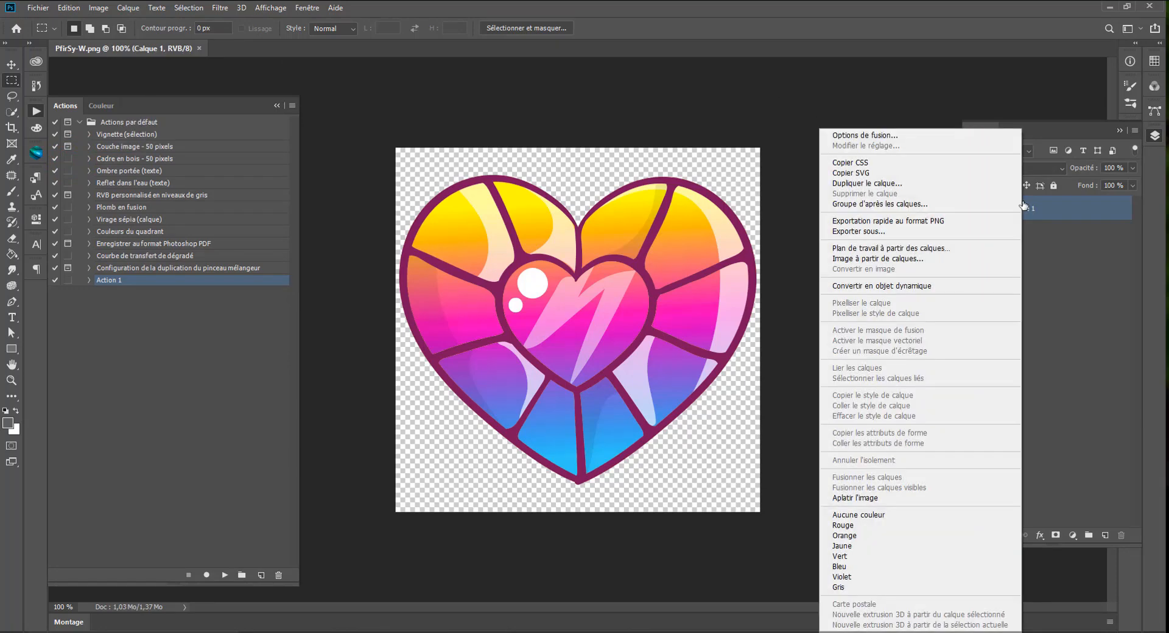
click(913, 183)
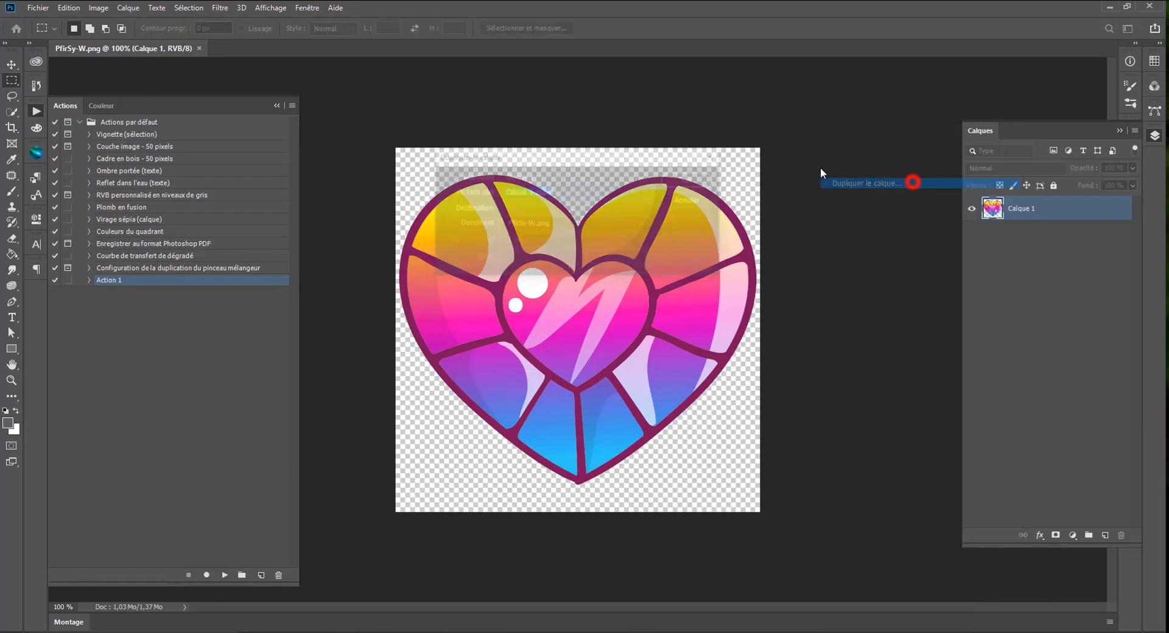
click(523, 223)
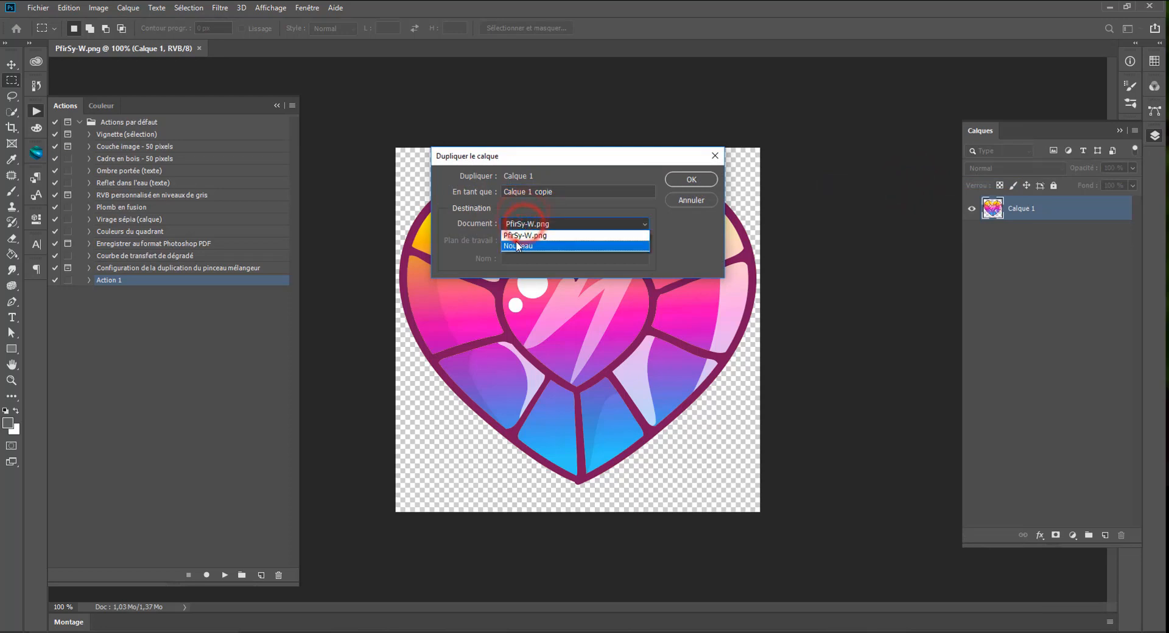
click(521, 245)
click(687, 179)
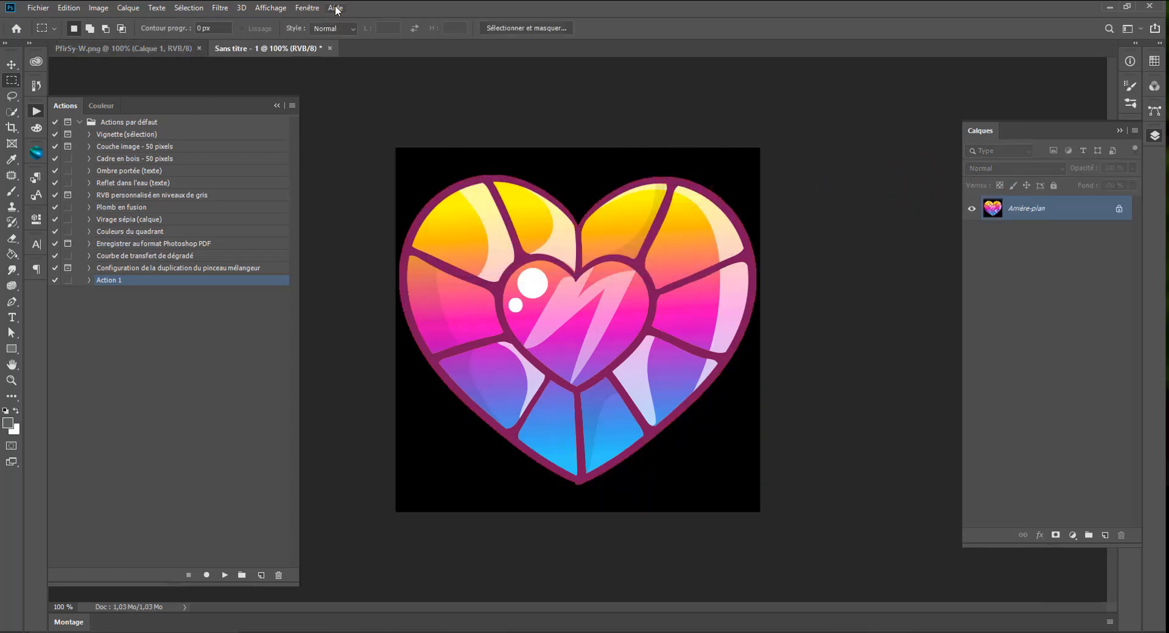
click(328, 49)
click(597, 239)
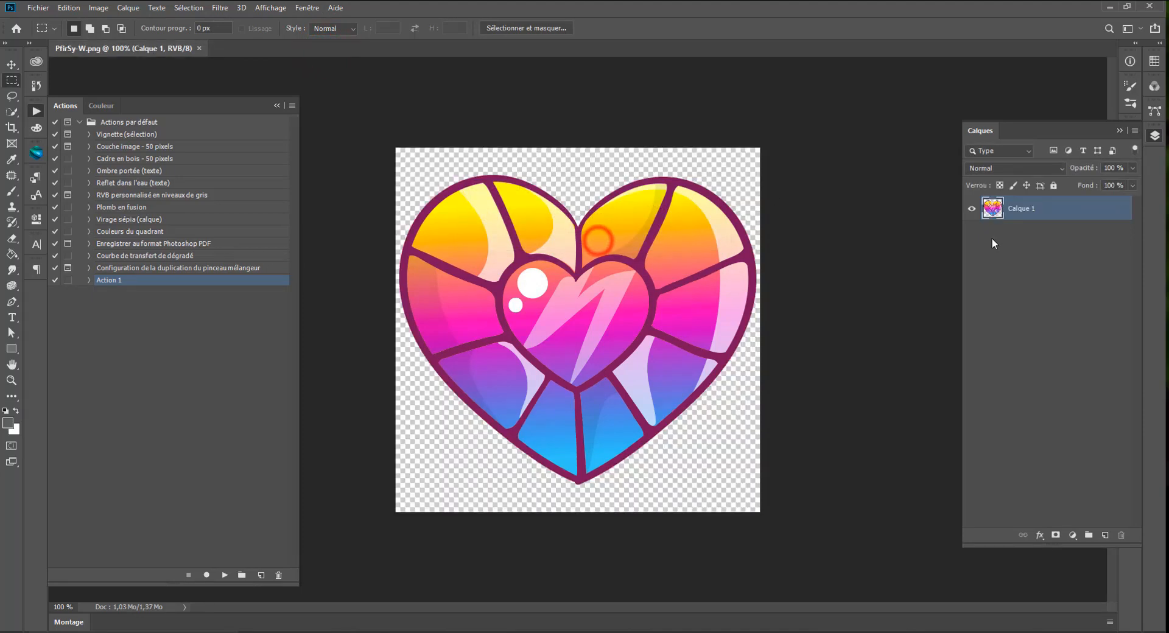
right_click(1034, 210)
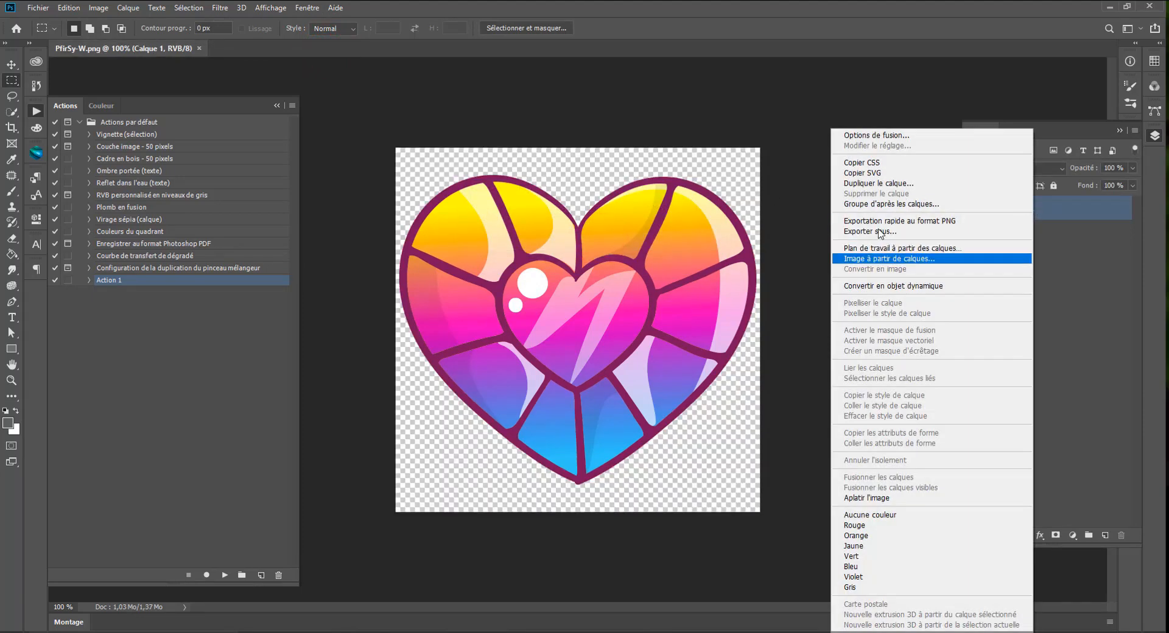
click(882, 184)
click(540, 192)
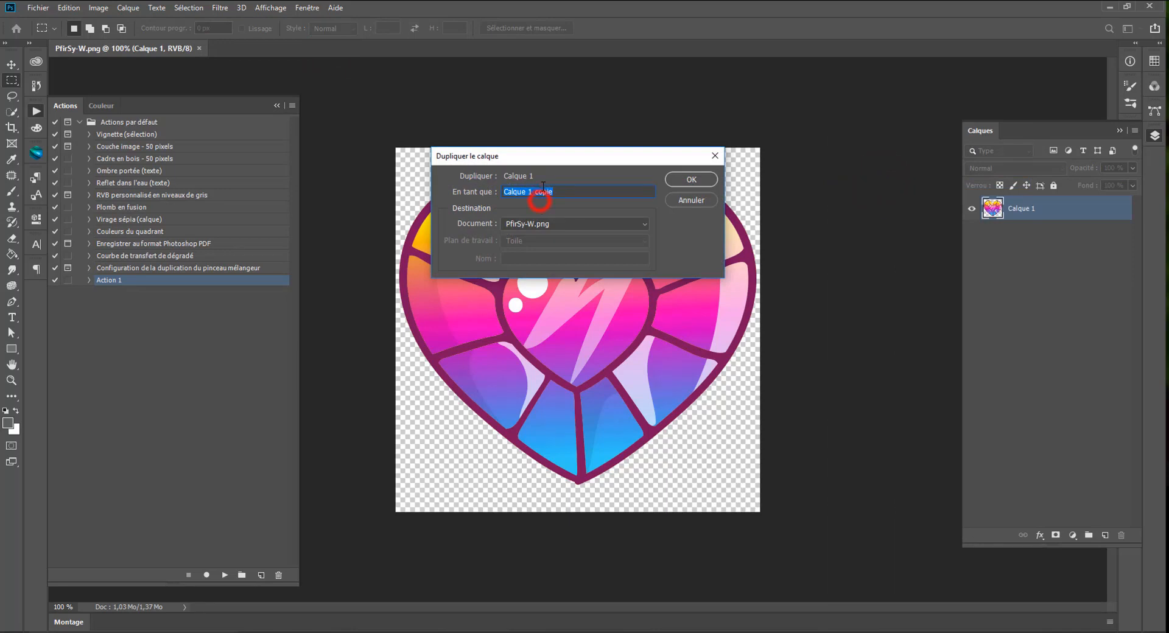
click(556, 229)
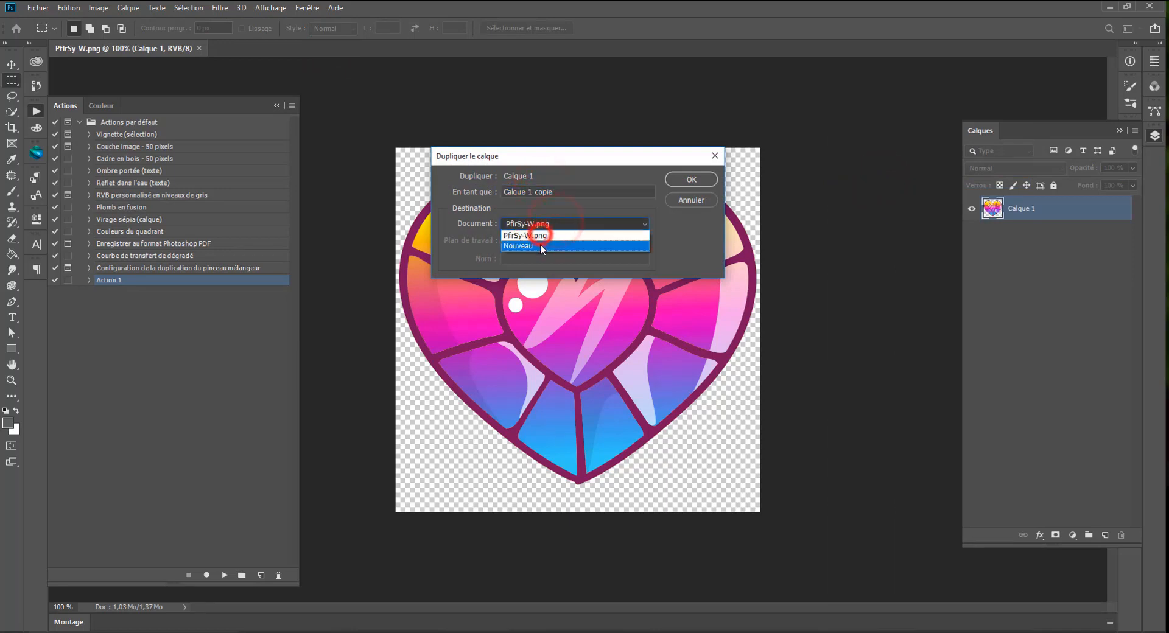
click(539, 244)
click(525, 237)
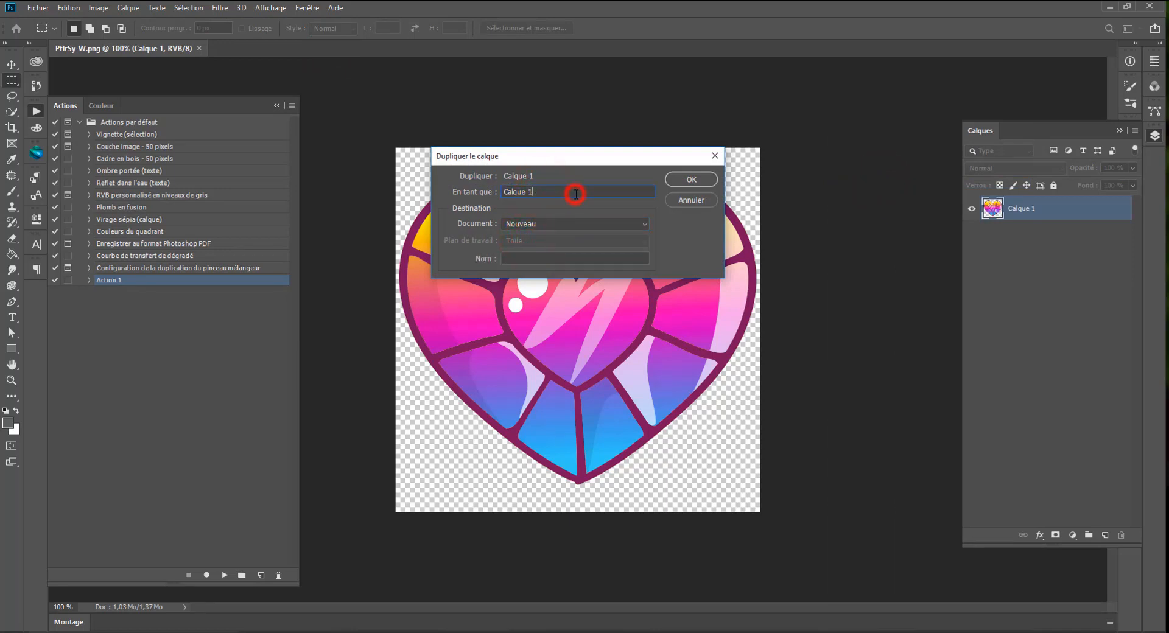
click(557, 229)
click(703, 204)
click(678, 199)
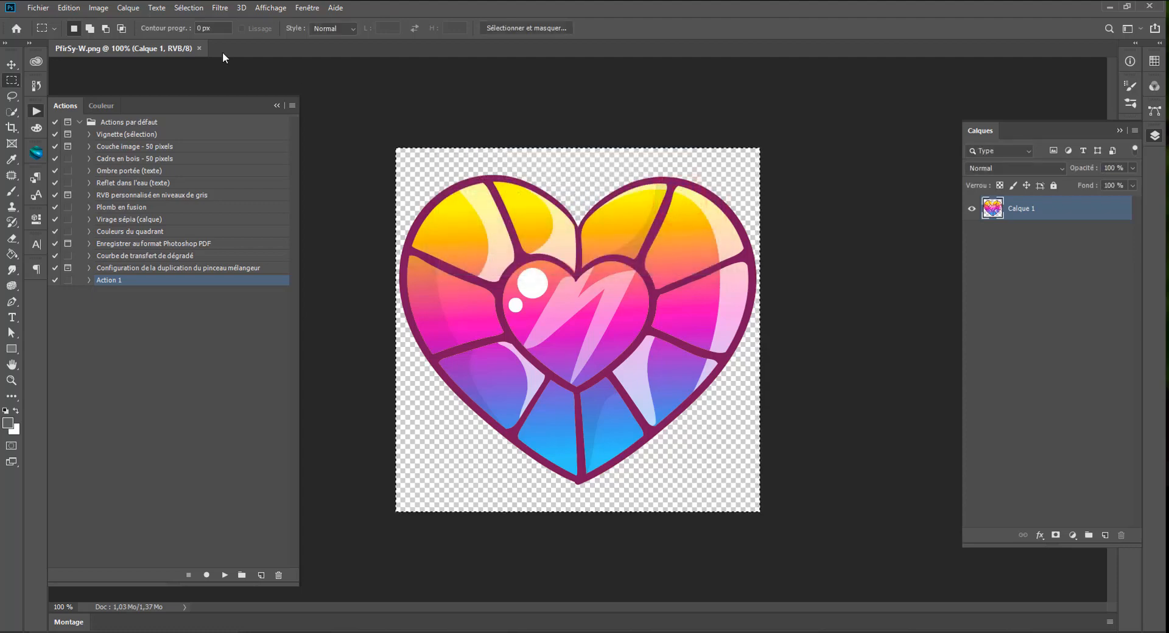
Save a PNG copy of the image over PfirSy-W.png in the script folder, using the large file option with the fastest saving.
key(ctrl+shift+s)
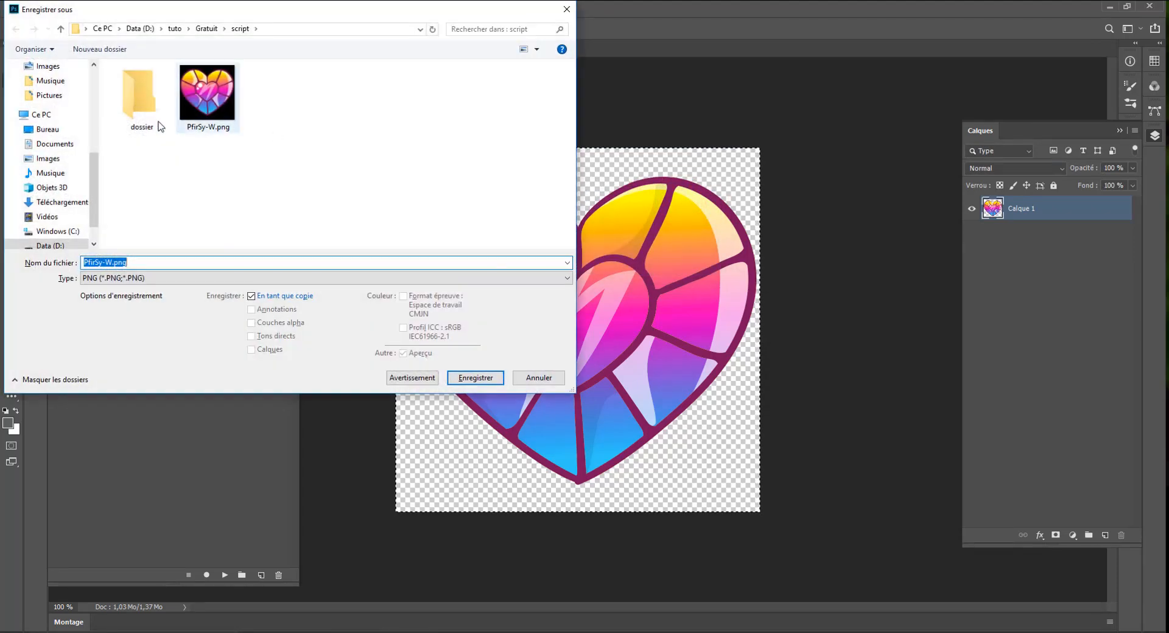
click(208, 115)
double_click(208, 116)
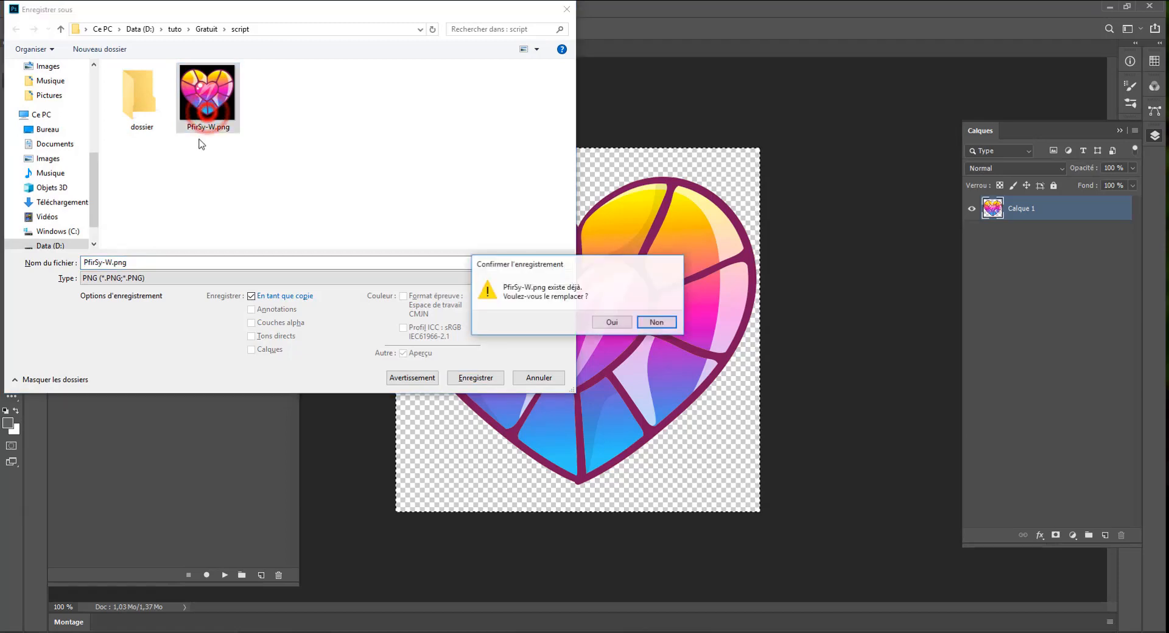
click(605, 323)
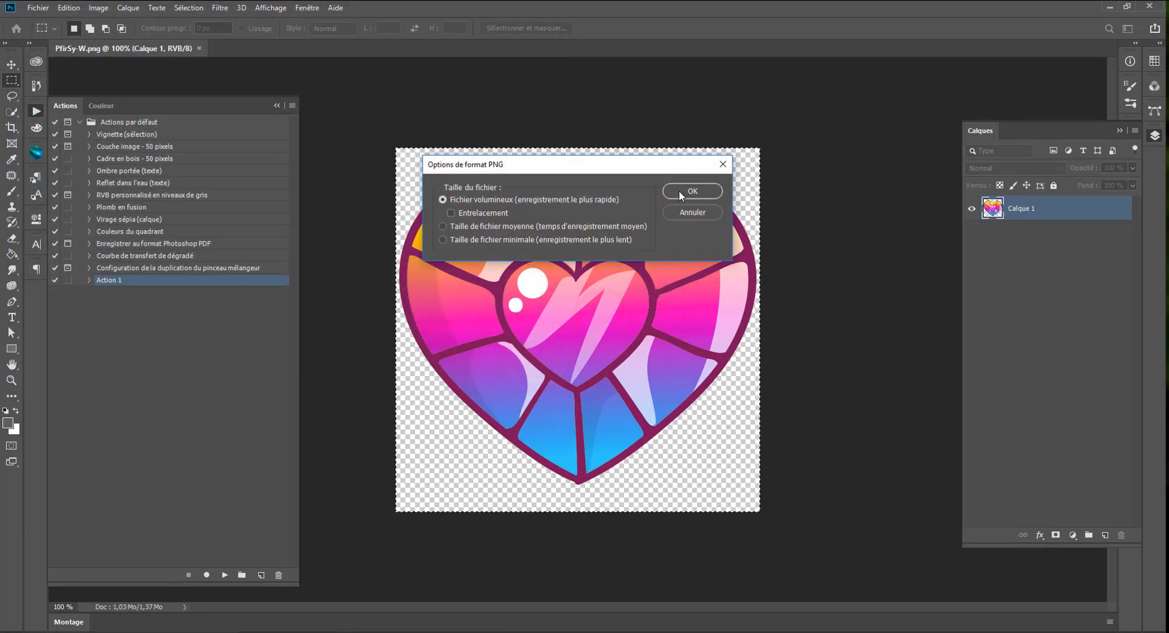
click(680, 190)
Switch to File Explorer, duplicate PfirSy-W.png in the script folder and rename the copy 2.png.
key(alt+Tab)
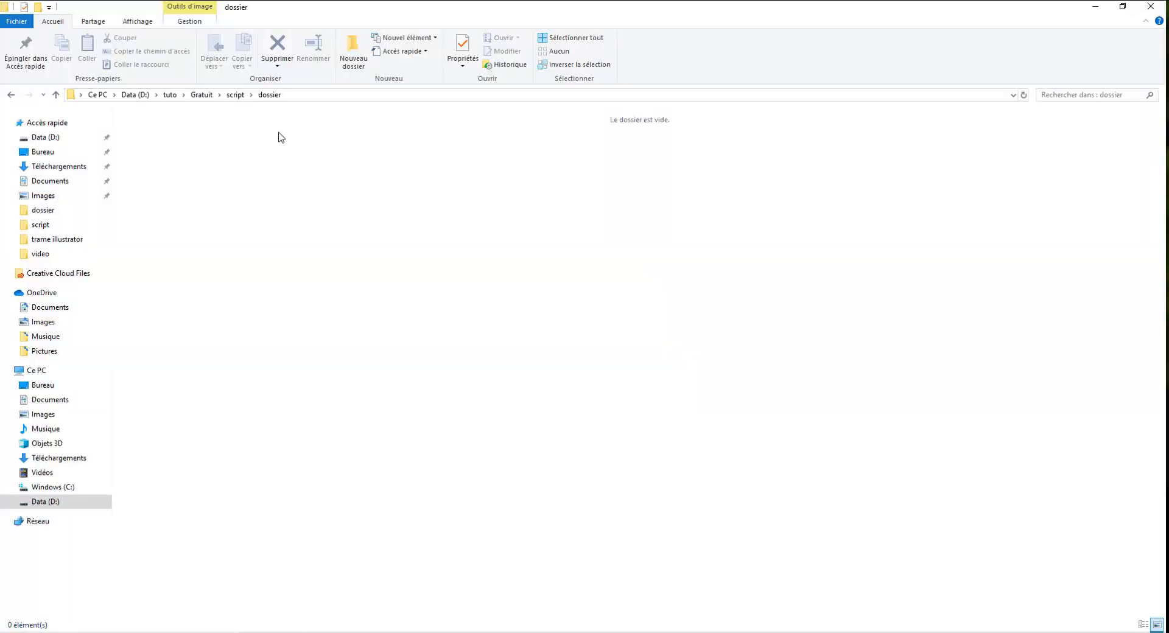
click(235, 95)
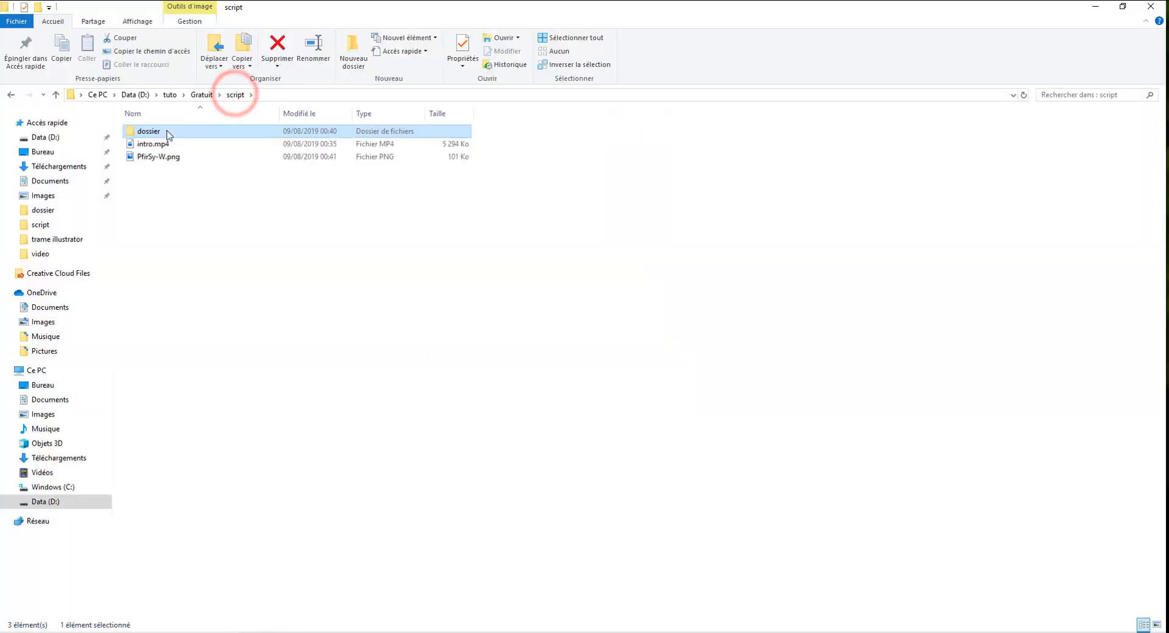
click(156, 159)
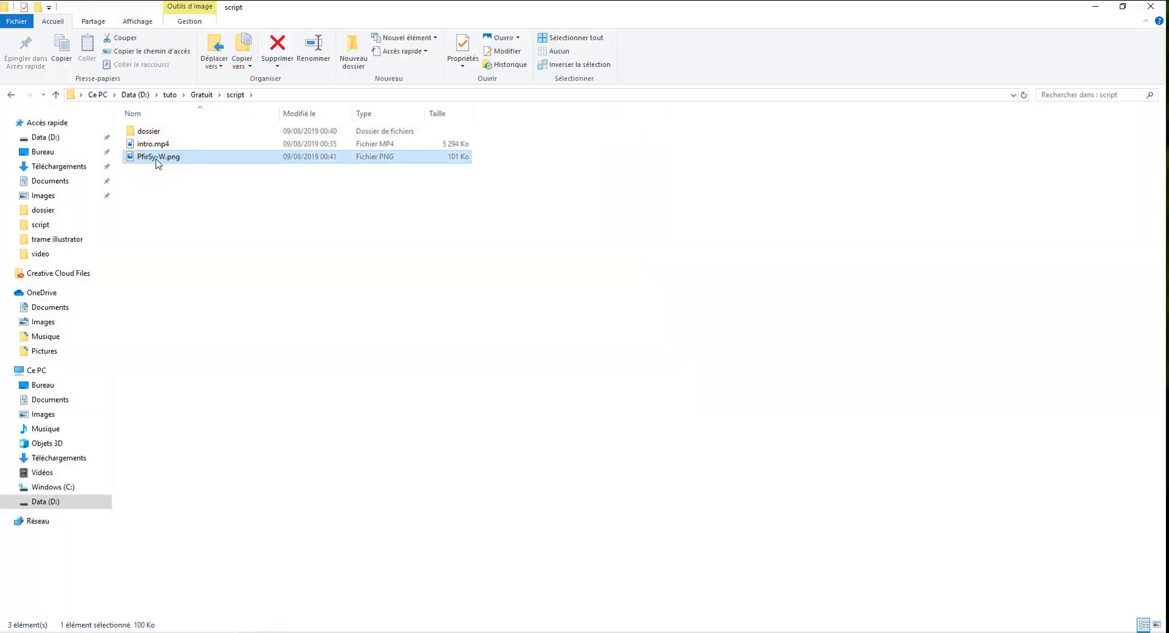
key(ctrl+c)
key(ctrl+v)
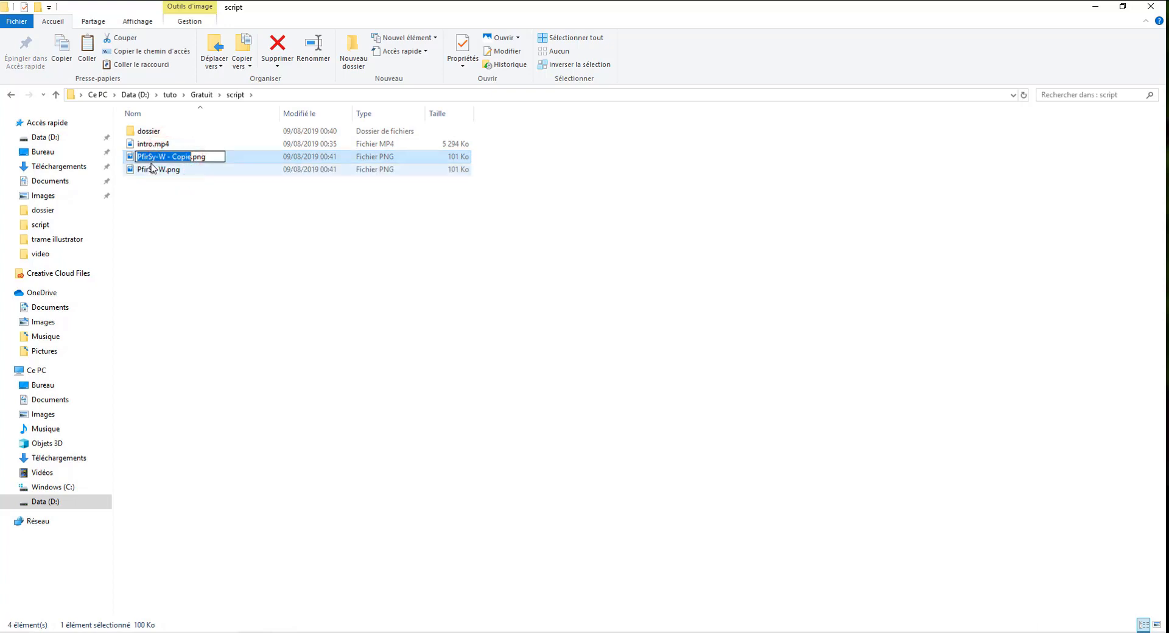
text(2)
key(Return)
Open 2.png in Photoshop as a separate document alongside PfirSy-W.png and make it the active document.
drag(146, 143, 259, 31)
click(138, 44)
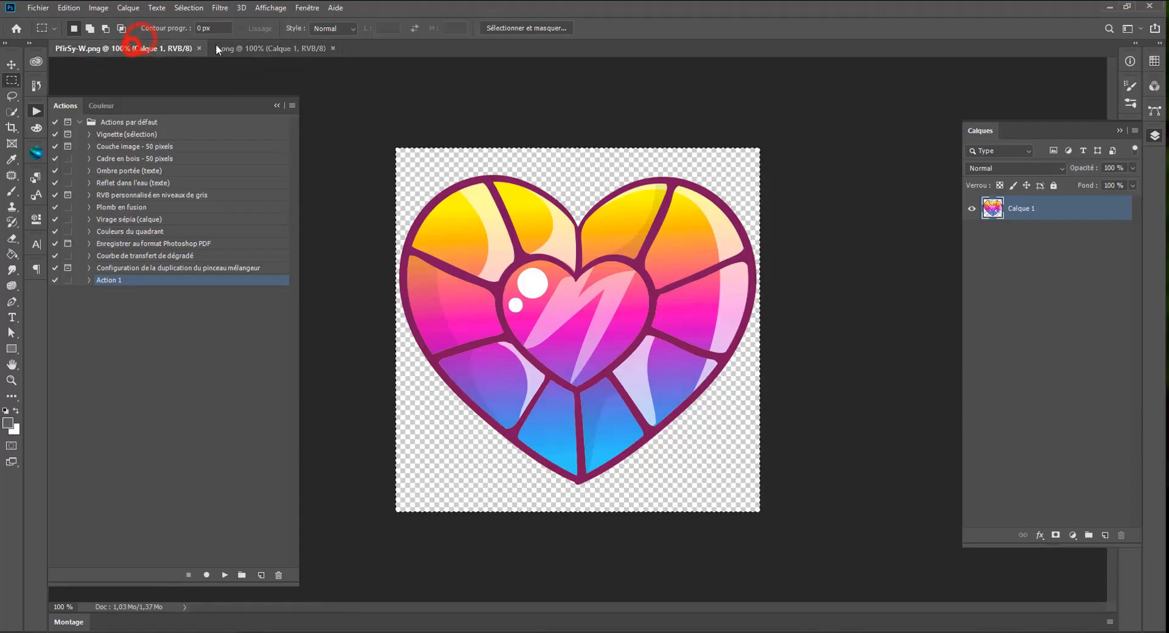
click(243, 47)
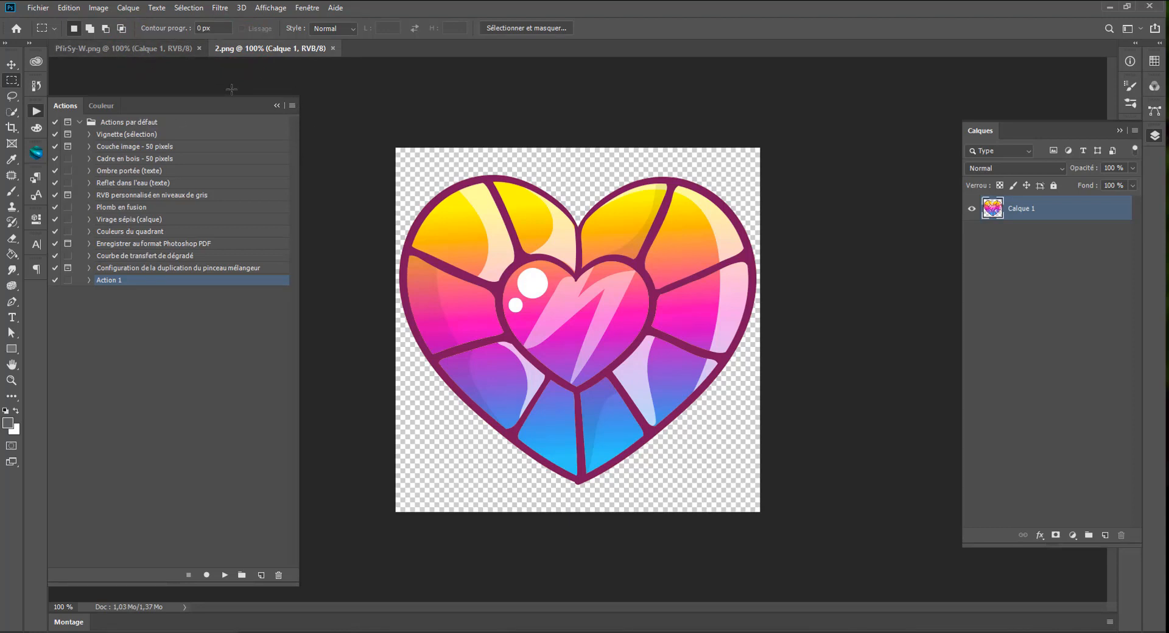
Recolour the heart in 2.png with Hue/Saturation, using a slightly negative hue and a saturation of +32.
key(ctrl+u)
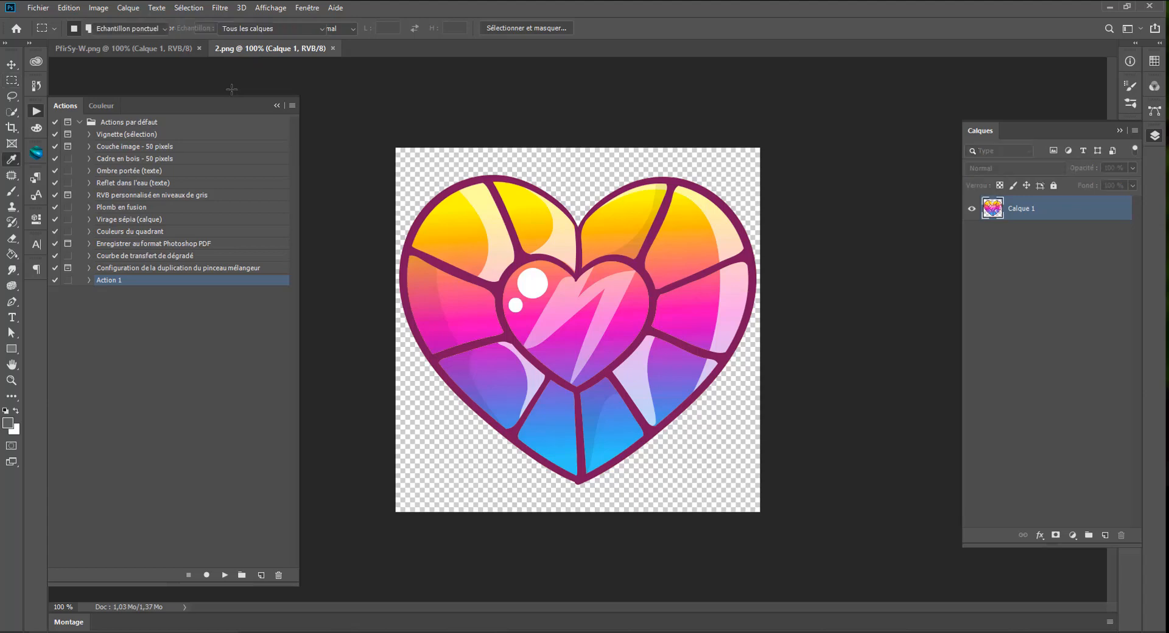
drag(504, 128, 810, 68)
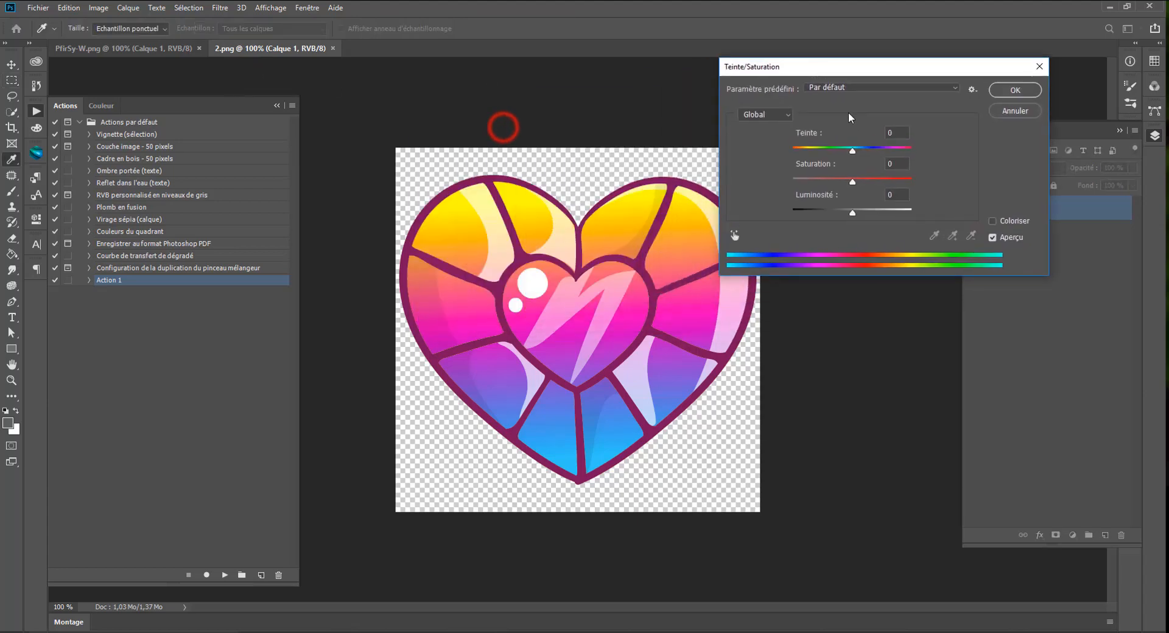
drag(852, 151, 790, 152)
drag(852, 181, 870, 180)
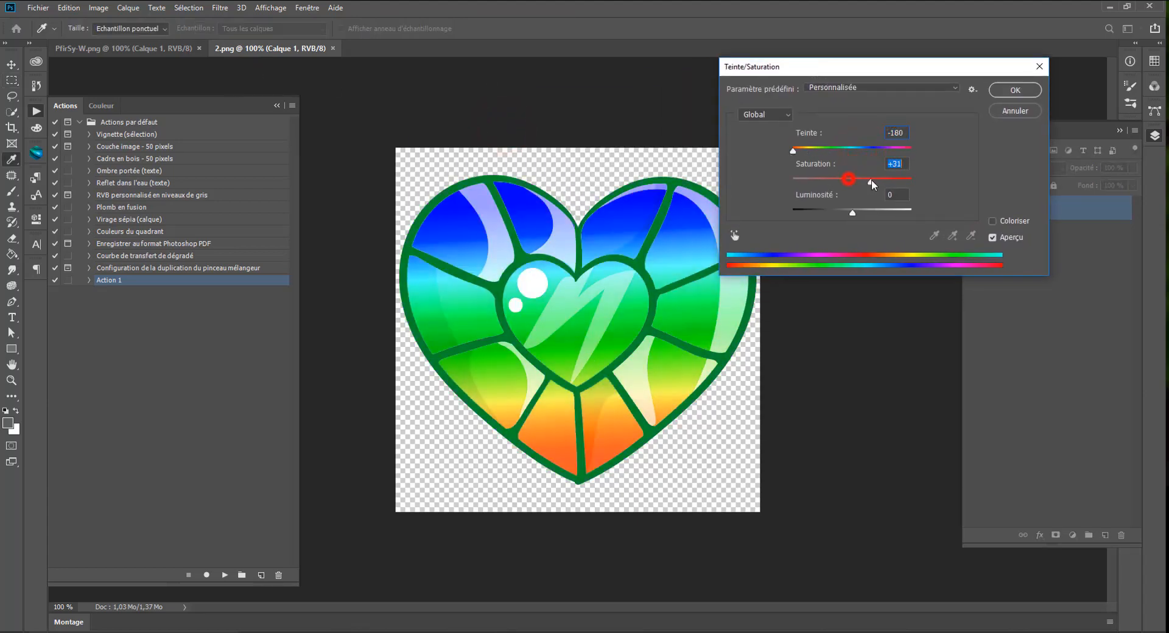
drag(792, 150, 839, 144)
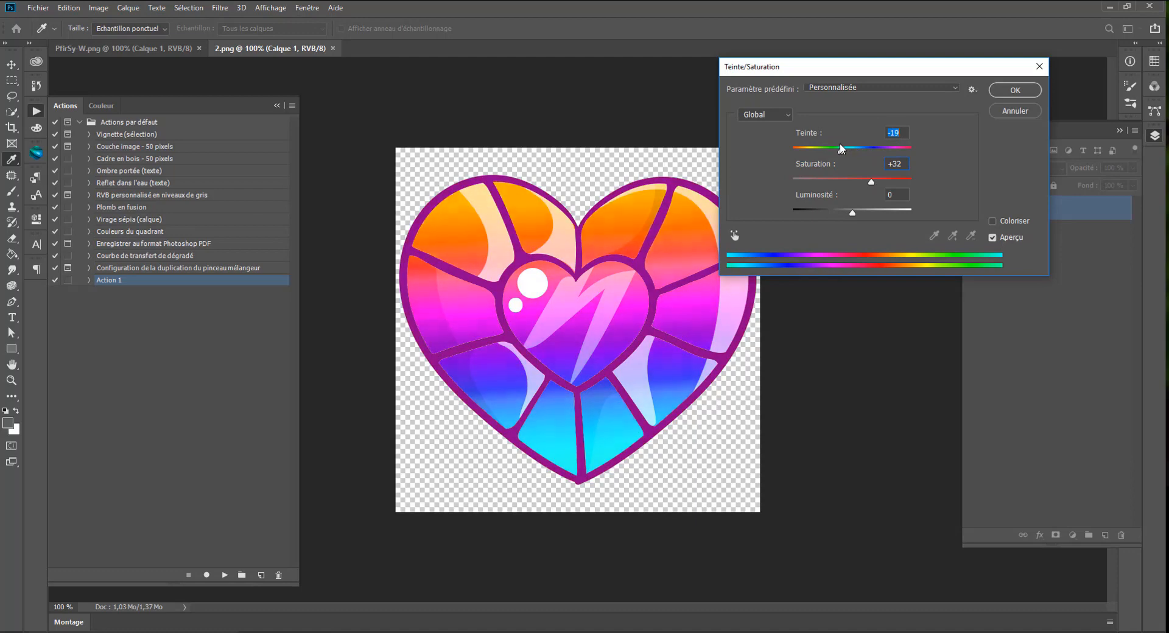
click(1005, 86)
Compare the PfirSy-W.png and 2.png documents, and switch to File Explorer to check the contents of the dossier folder.
click(152, 51)
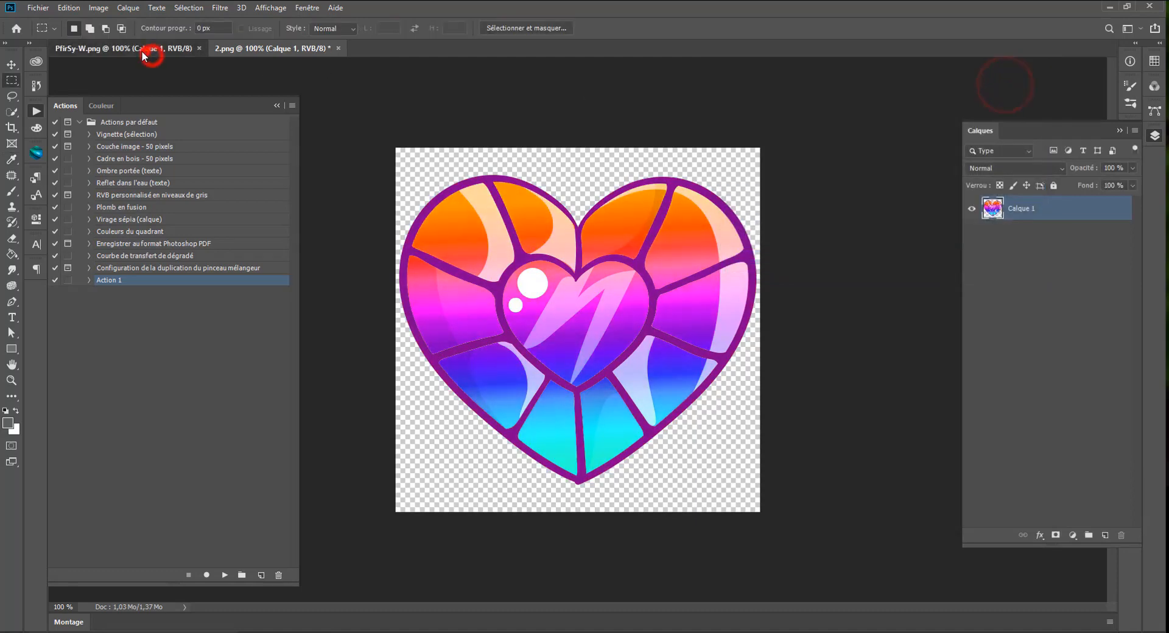
click(281, 50)
click(106, 50)
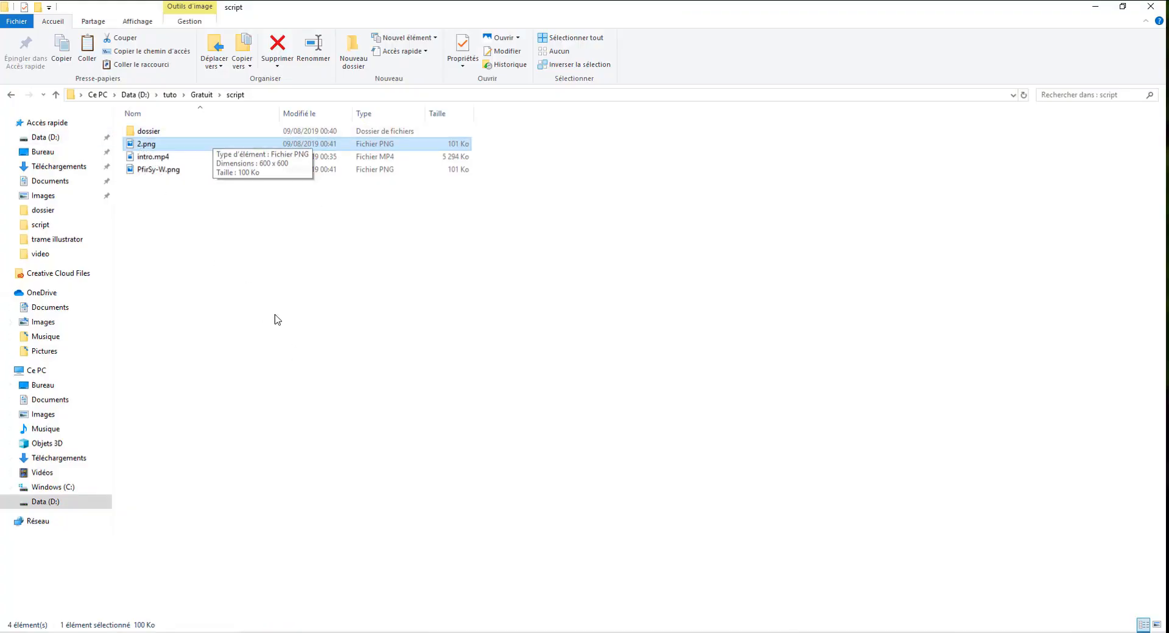
double_click(218, 129)
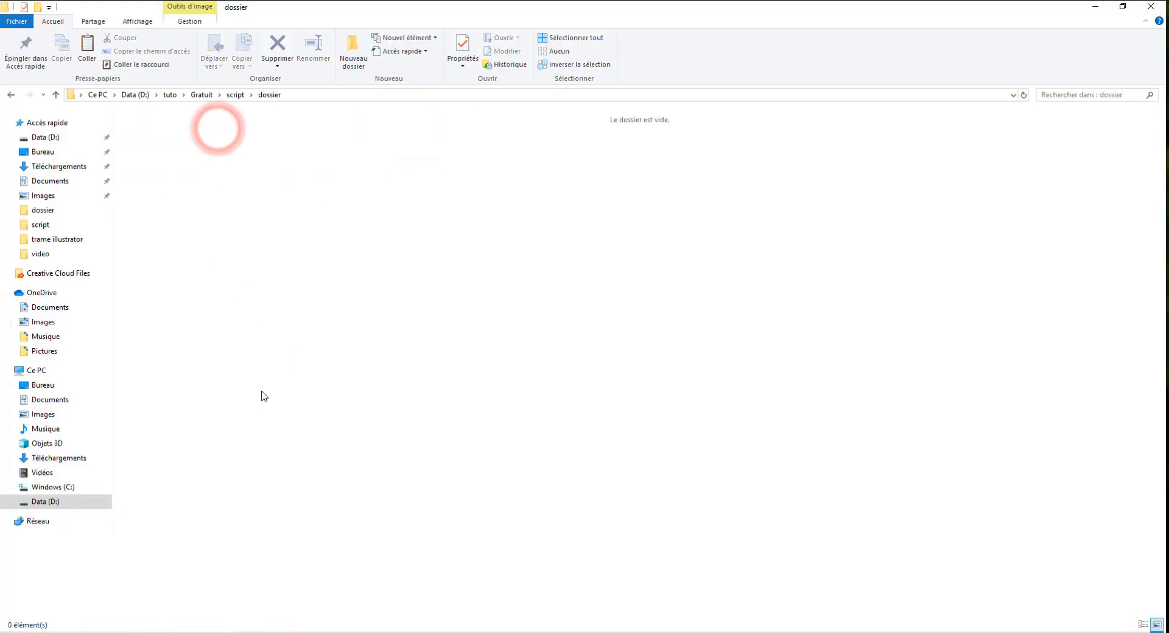
Create two new folders named 600 and 72 inside the dossier folder.
right_click(186, 157)
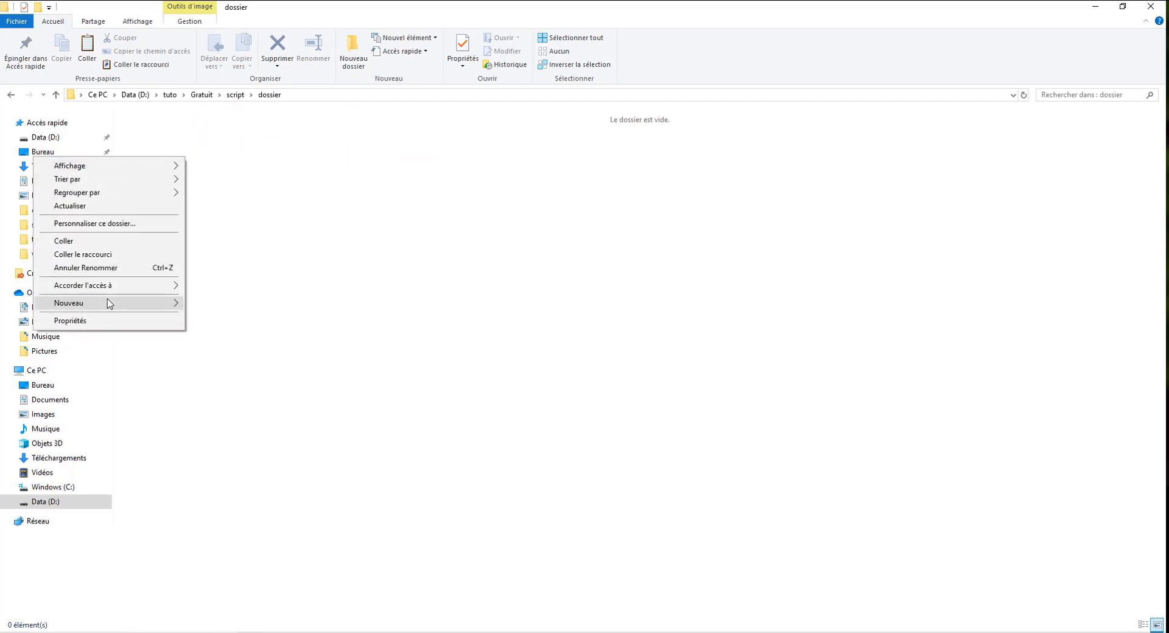
mouse_move(115, 302)
click(233, 305)
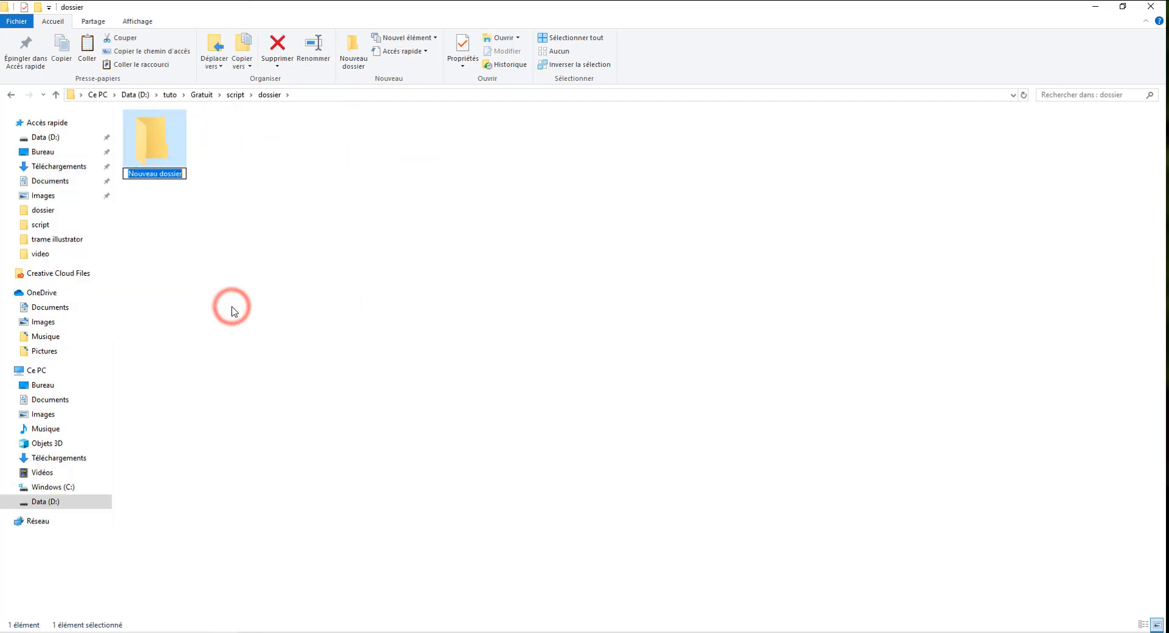
text(600)
right_click(234, 312)
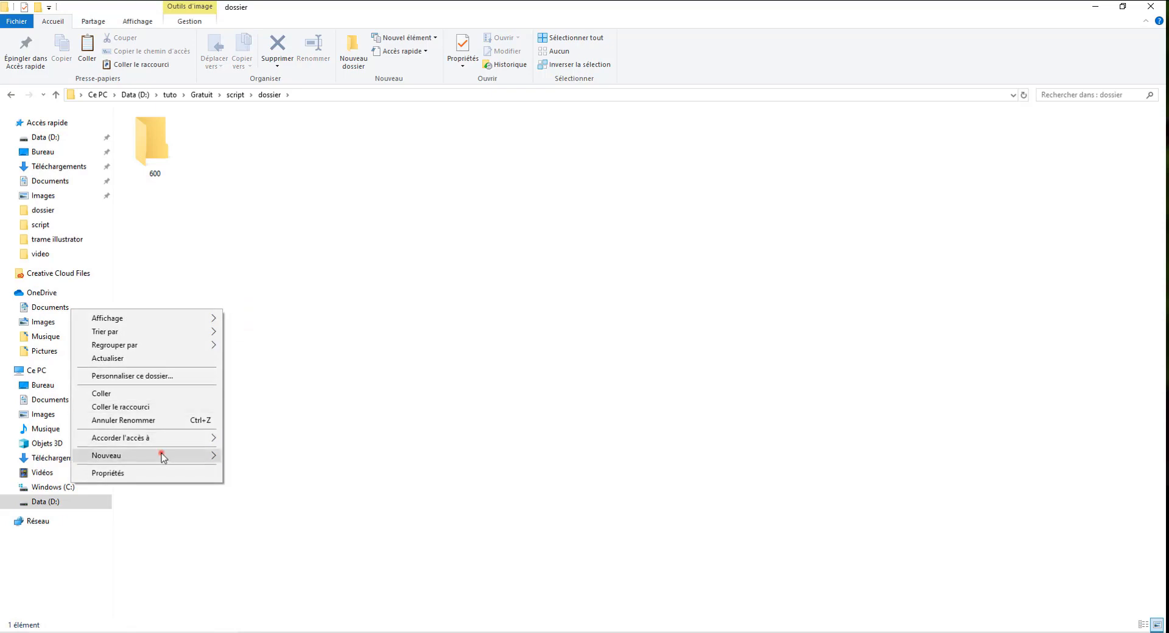
mouse_move(162, 455)
click(258, 457)
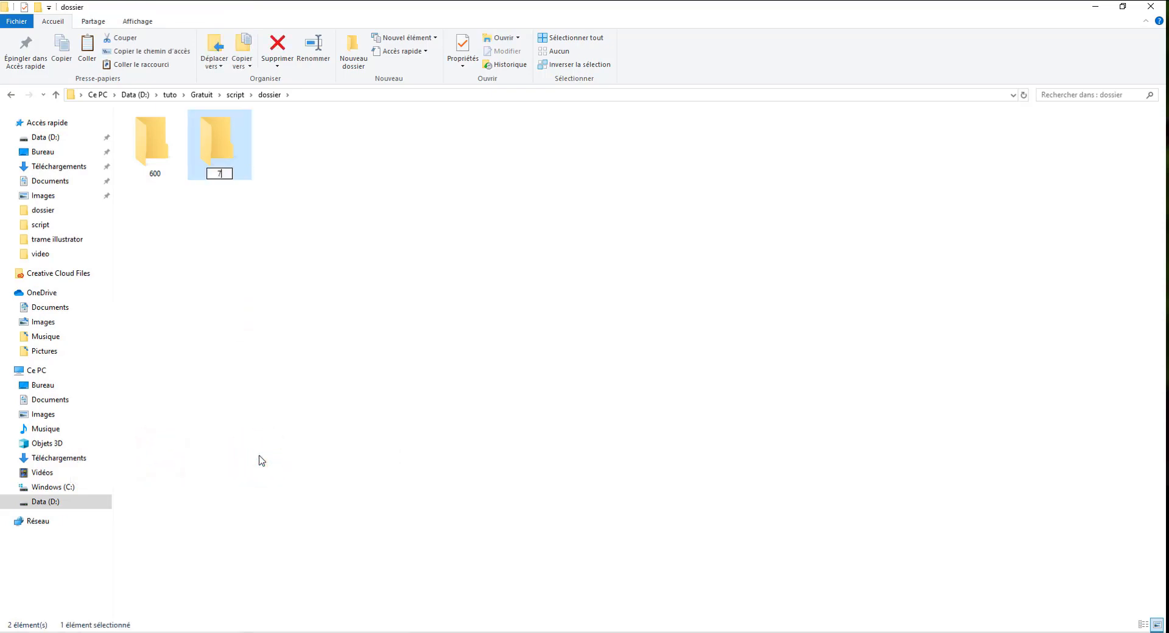
text(72)
Add two more folders named 36 and 18 inside the dossier folder.
right_click(259, 459)
click(179, 604)
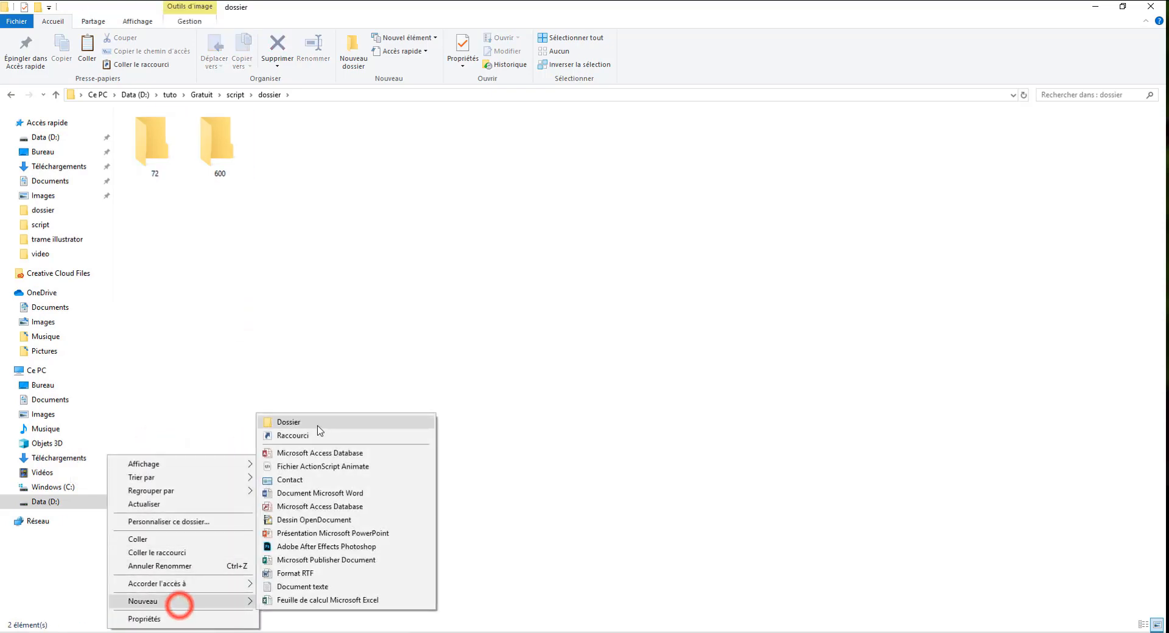
click(316, 424)
text(36)
right_click(166, 423)
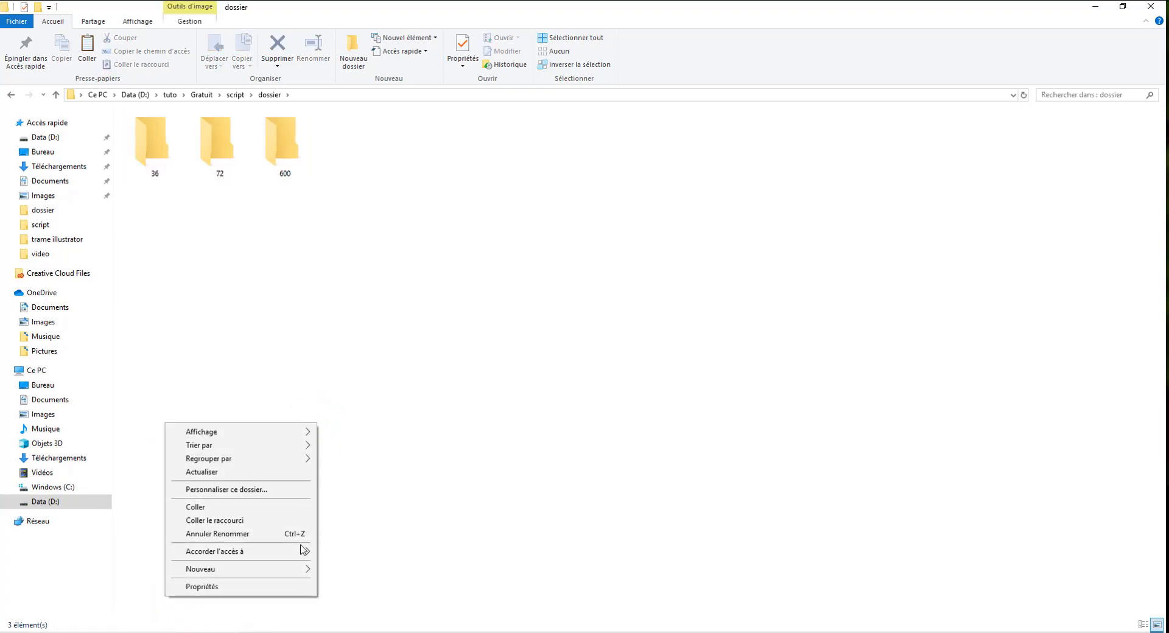
click(203, 569)
click(377, 390)
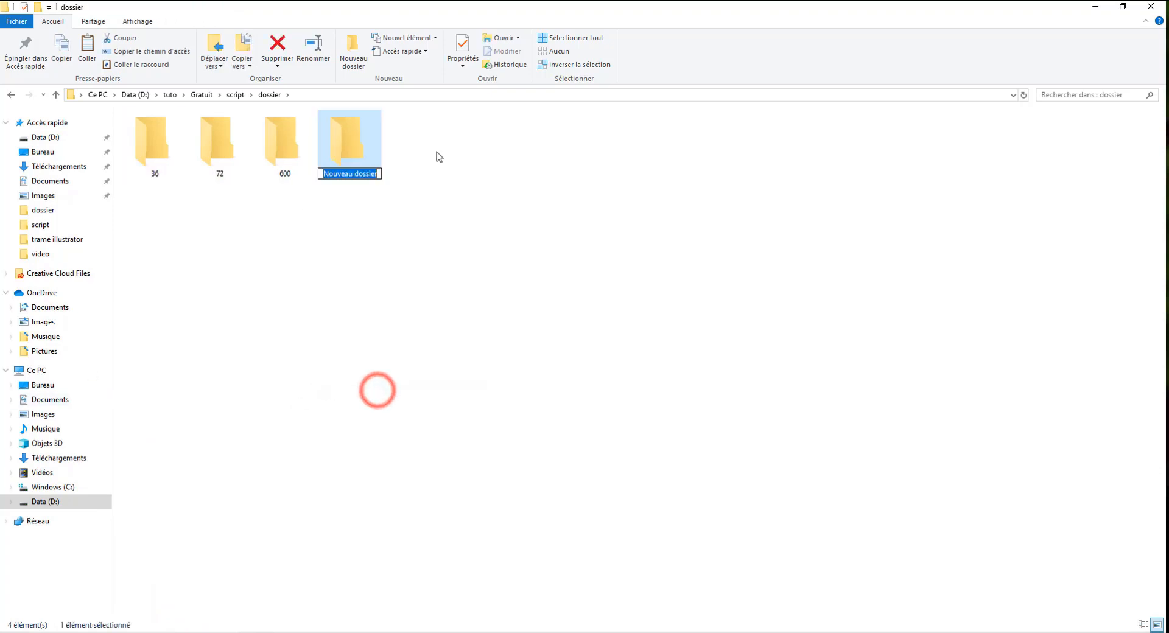
text(18)
key(Return)
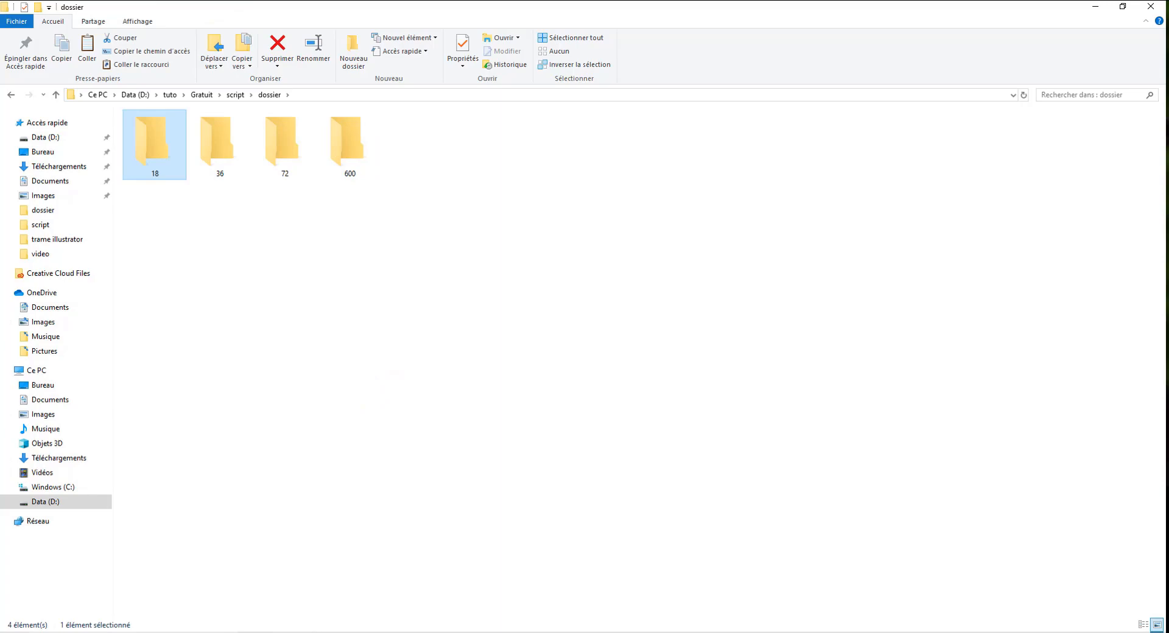
Switch to Photoshop, clear the selection in PfirSy-W.png and start recording a new action in the default action set.
click(345, 632)
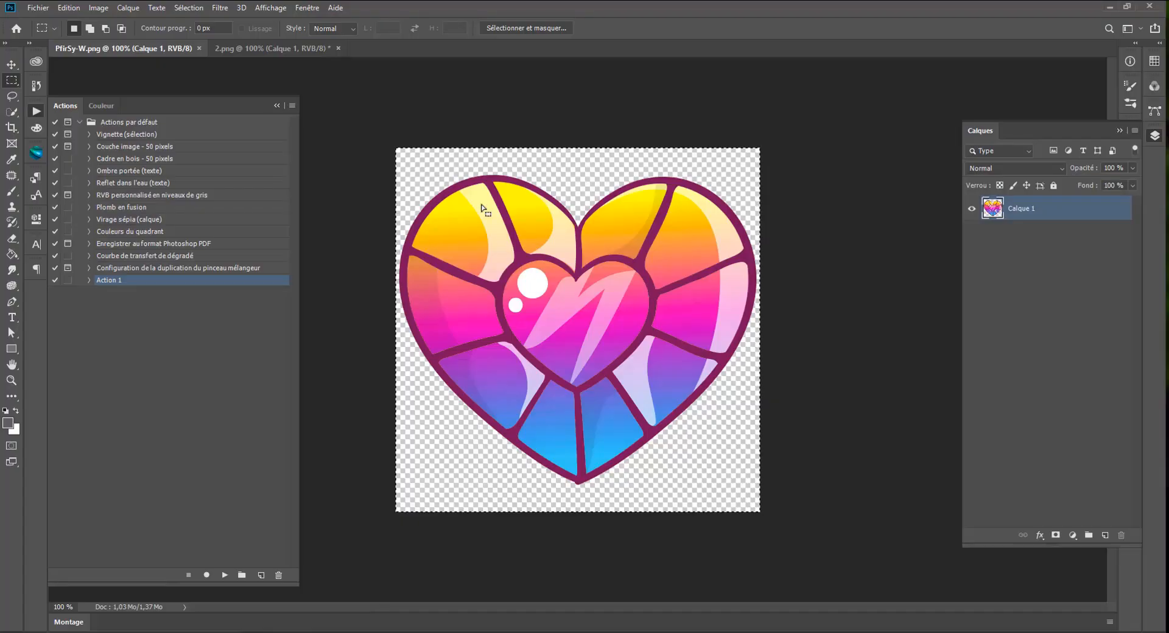
click(11, 83)
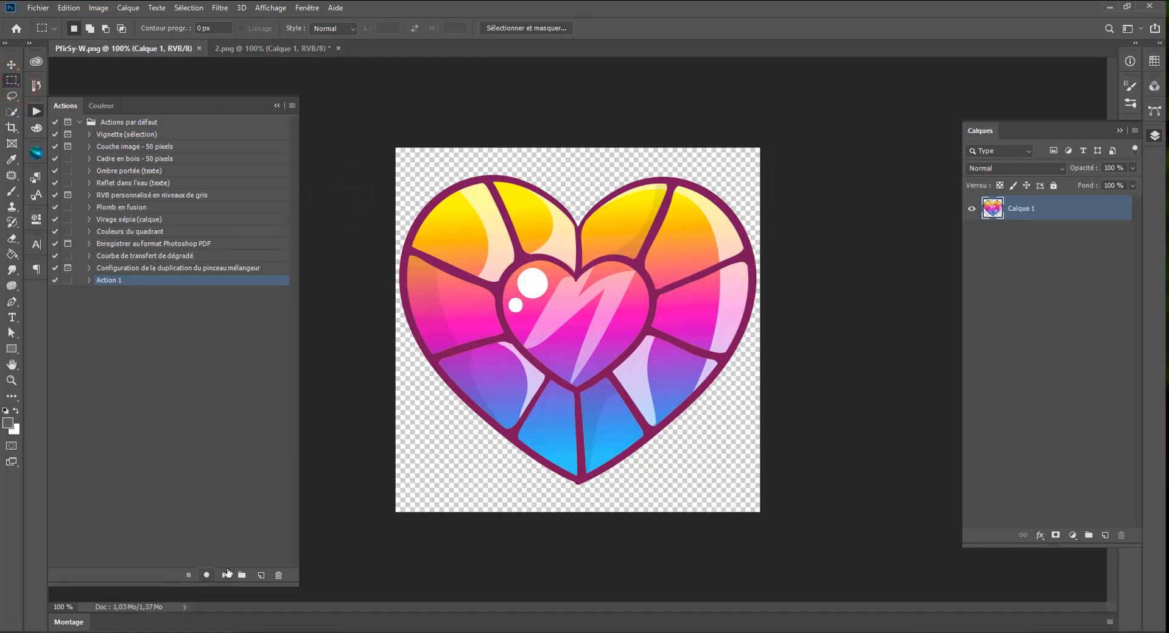
click(261, 575)
click(680, 192)
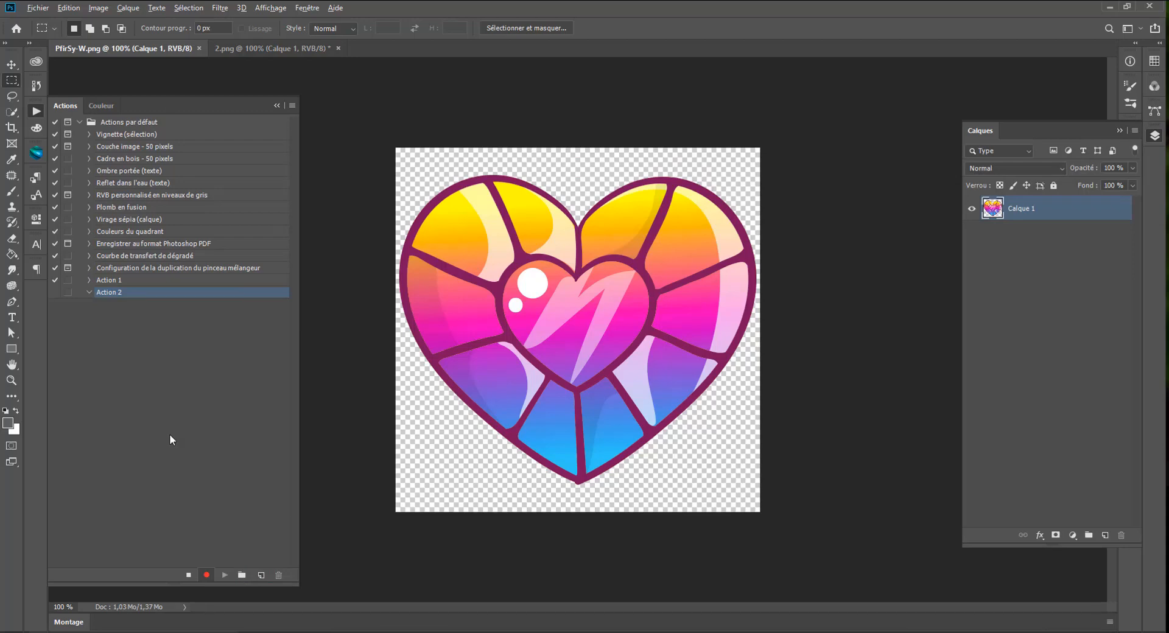
Export PfirSy-W.png for the web as PNG-24 at full size into the 600 folder.
key(ctrl+alt+shift+s)
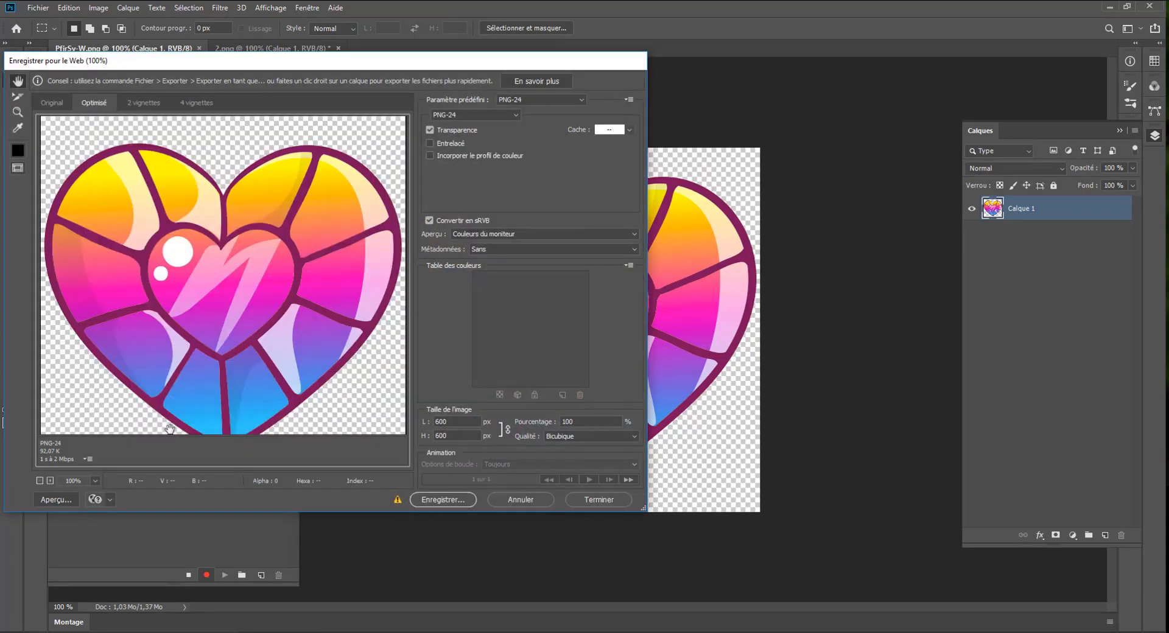
click(443, 499)
double_click(300, 134)
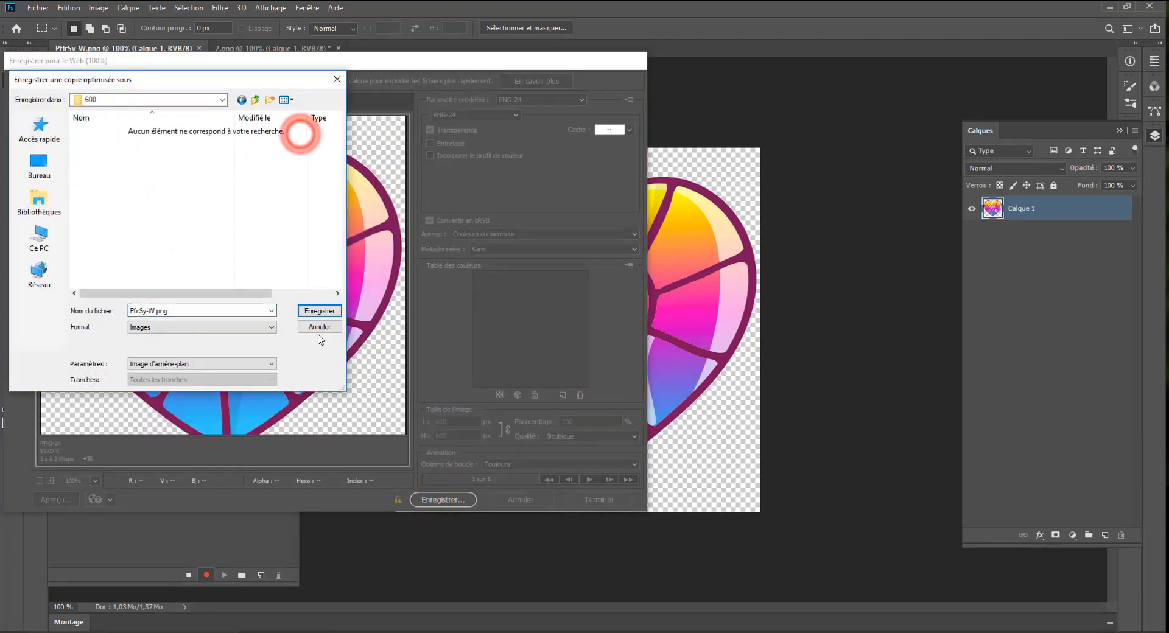
click(319, 310)
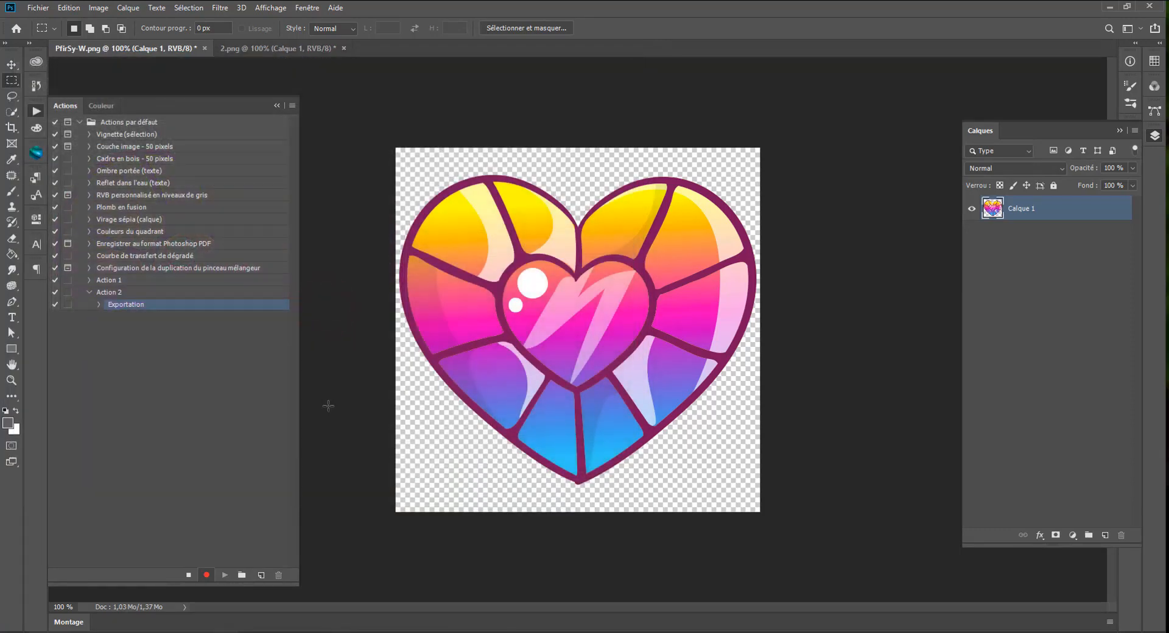
Resize PfirSy-W.png to 72 × 72 px and export it for the web as PNG-24 into the 72 folder.
key(ctrl+alt+i)
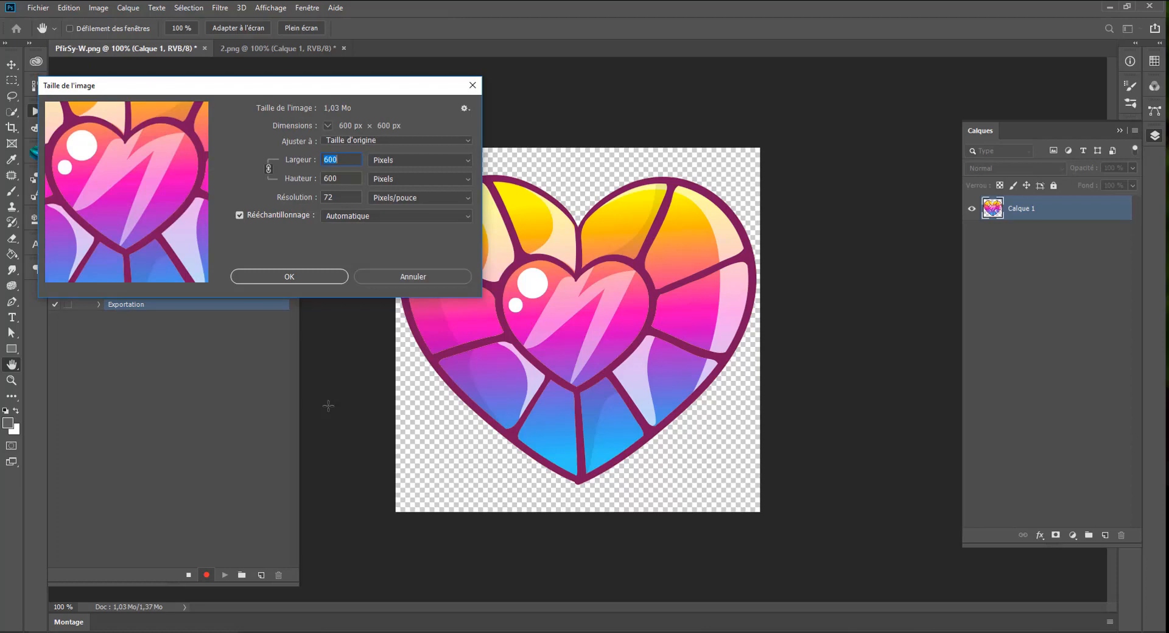
text(72)
key(Return)
key(ctrl+alt+shift+s)
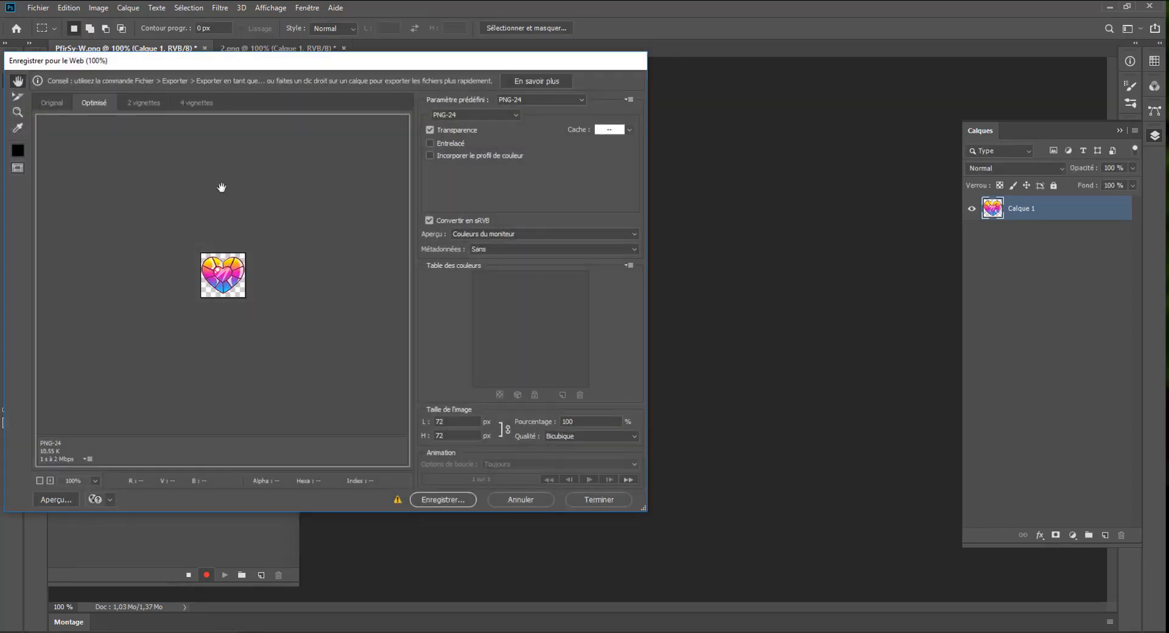
click(454, 499)
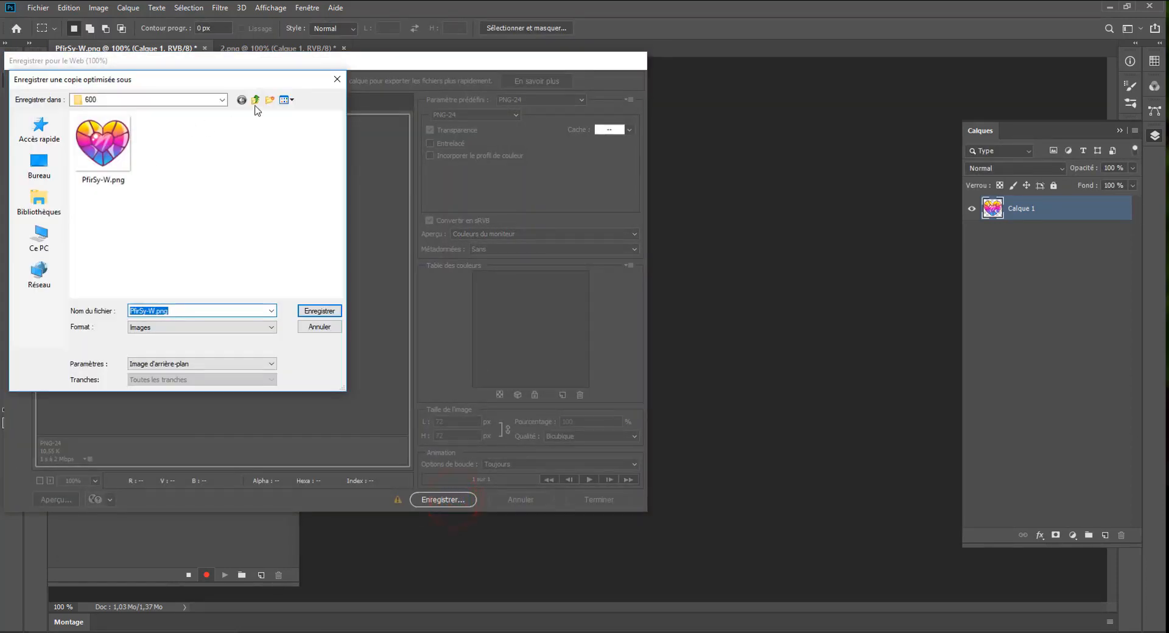
click(255, 99)
double_click(224, 137)
click(317, 310)
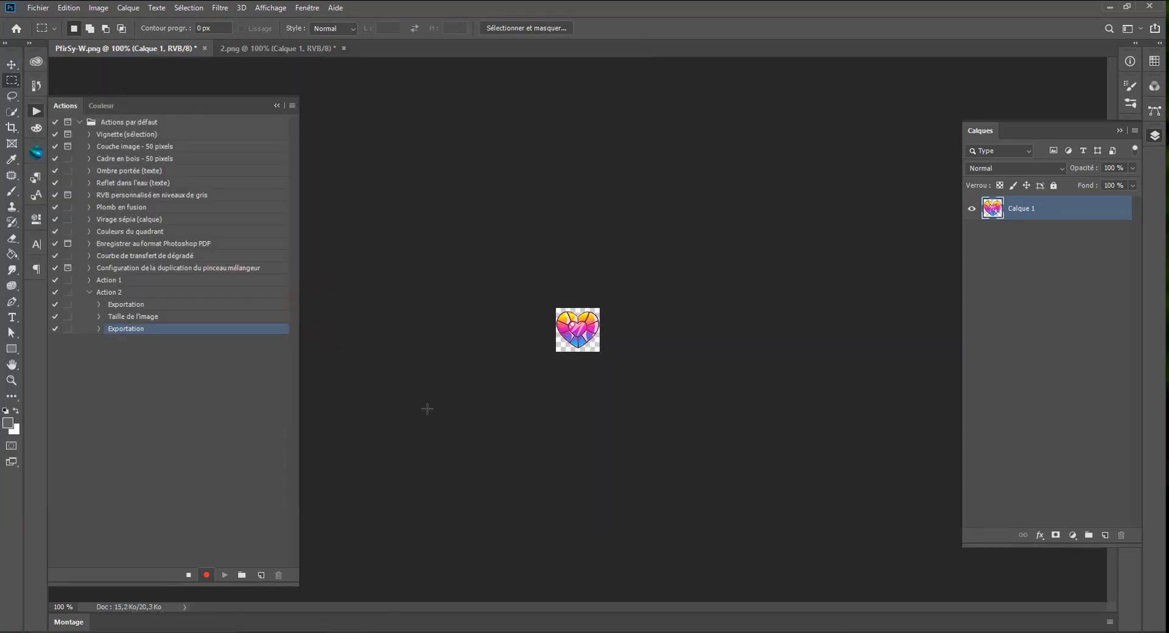
Resize PfirSy-W.png to 36 × 36 px and export it for the web as PNG-24 into the 36 folder.
key(ctrl+alt+i)
text(36)
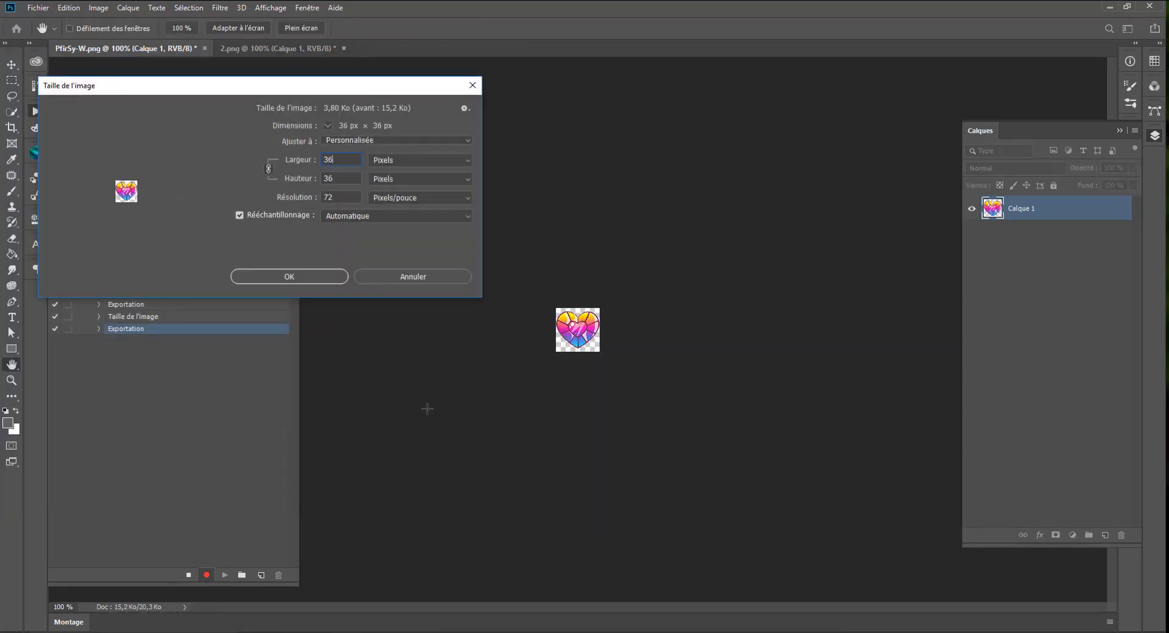
key(Return)
key(ctrl+alt+shift+s)
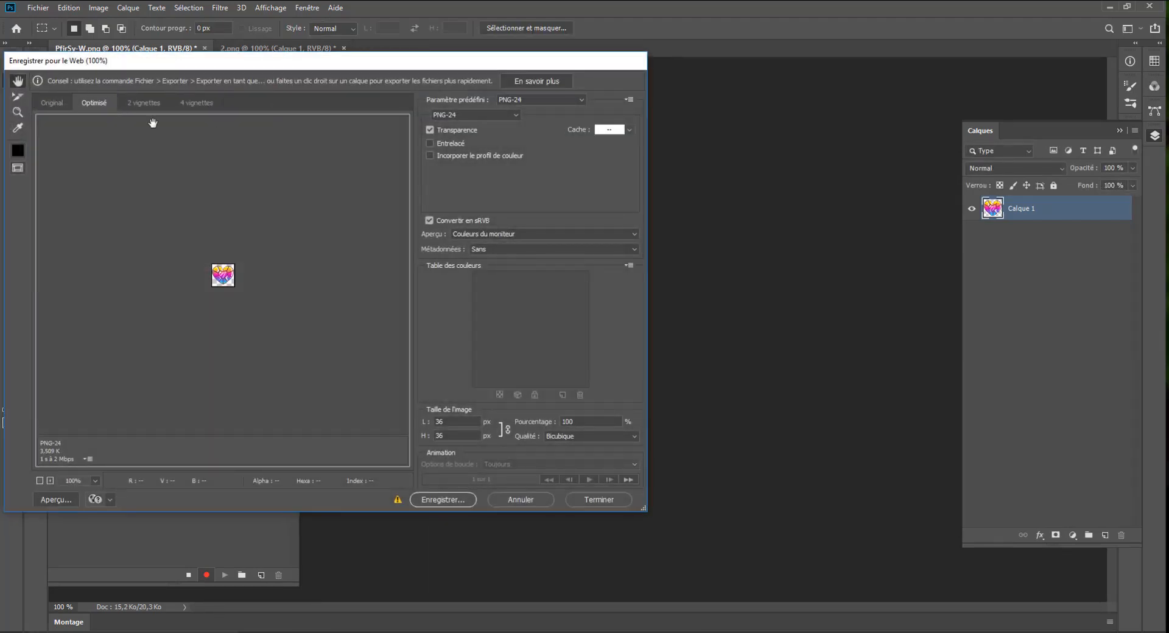
click(454, 500)
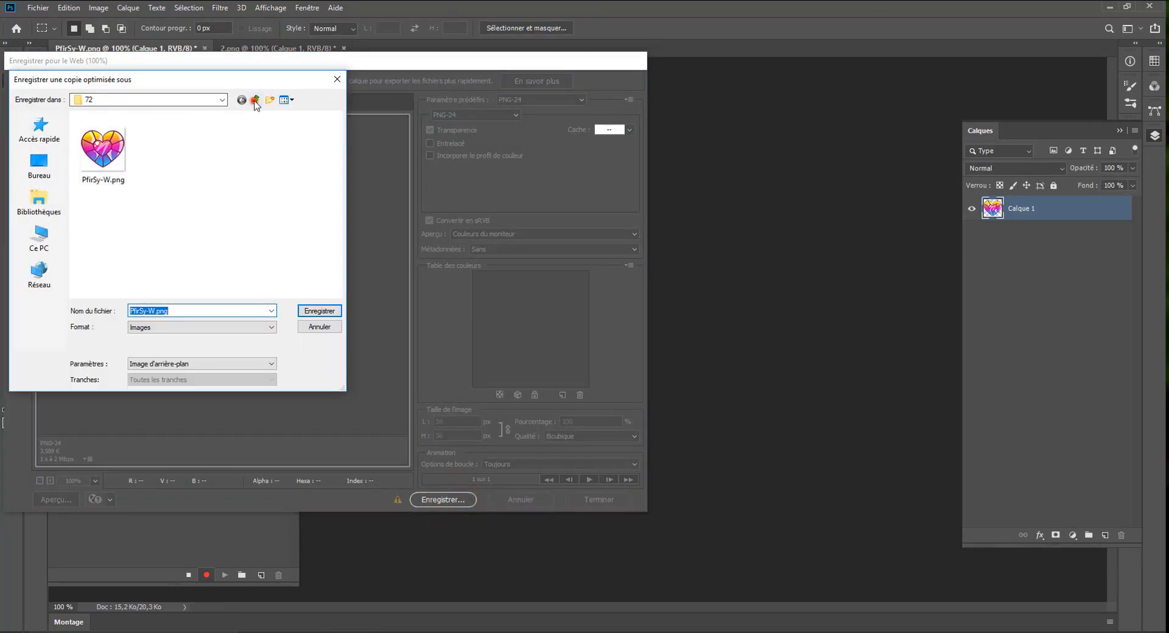
click(255, 100)
double_click(152, 149)
click(328, 311)
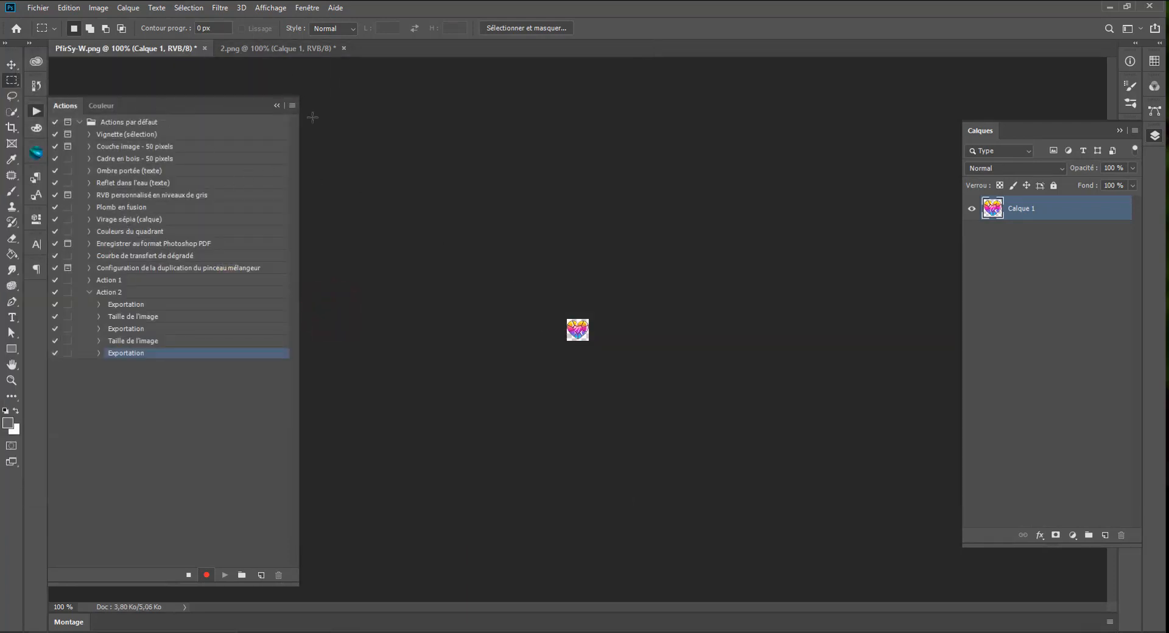
Reduce the image size of PfirSy-W.png to 18 × 18 px.
key(ctrl+alt+i)
text(189)
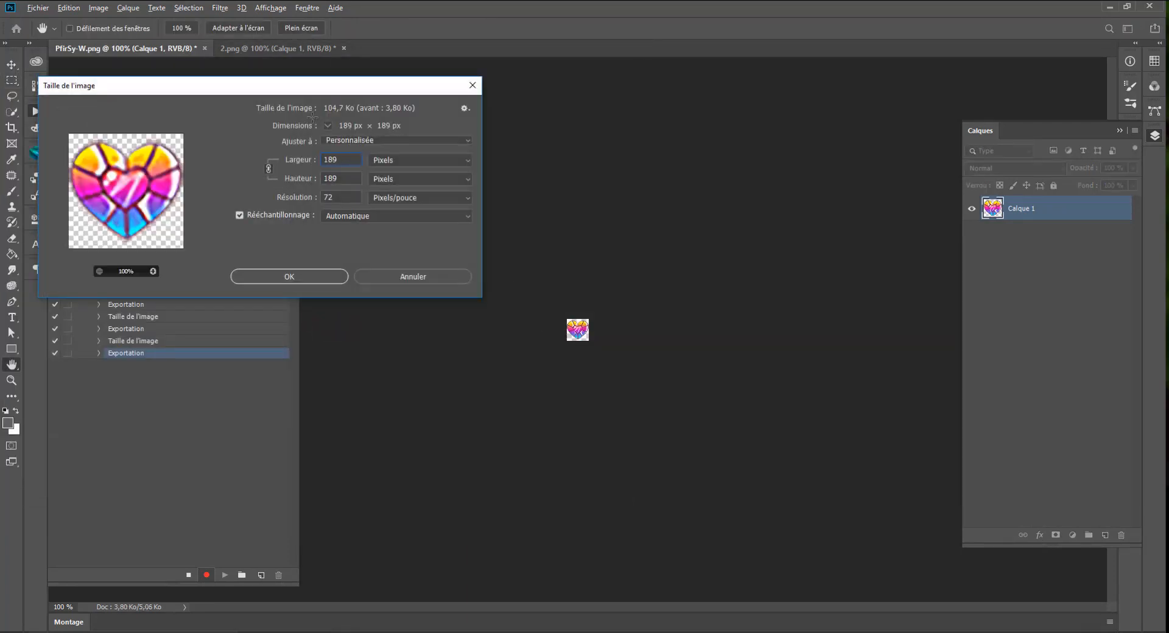
key(BackSpace)
text(0)
key(BackSpace)
key(Return)
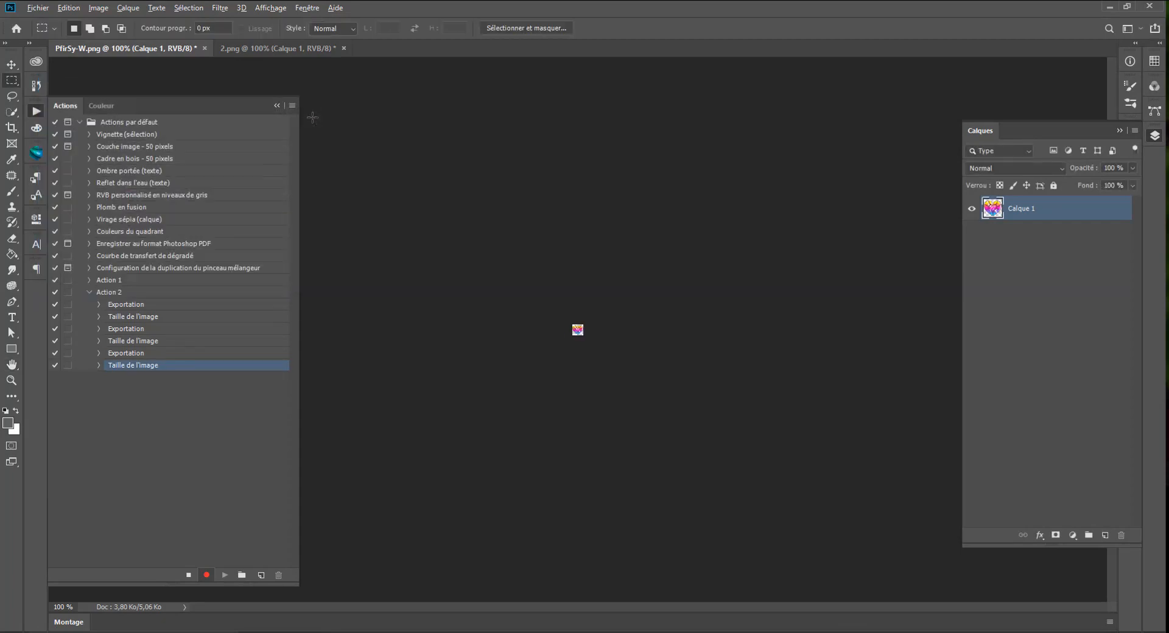
Export the 18 px PfirSy-W.png for the web as PNG-24 into the 18 folder and stop recording the action.
key(ctrl+alt+shift+s)
click(424, 498)
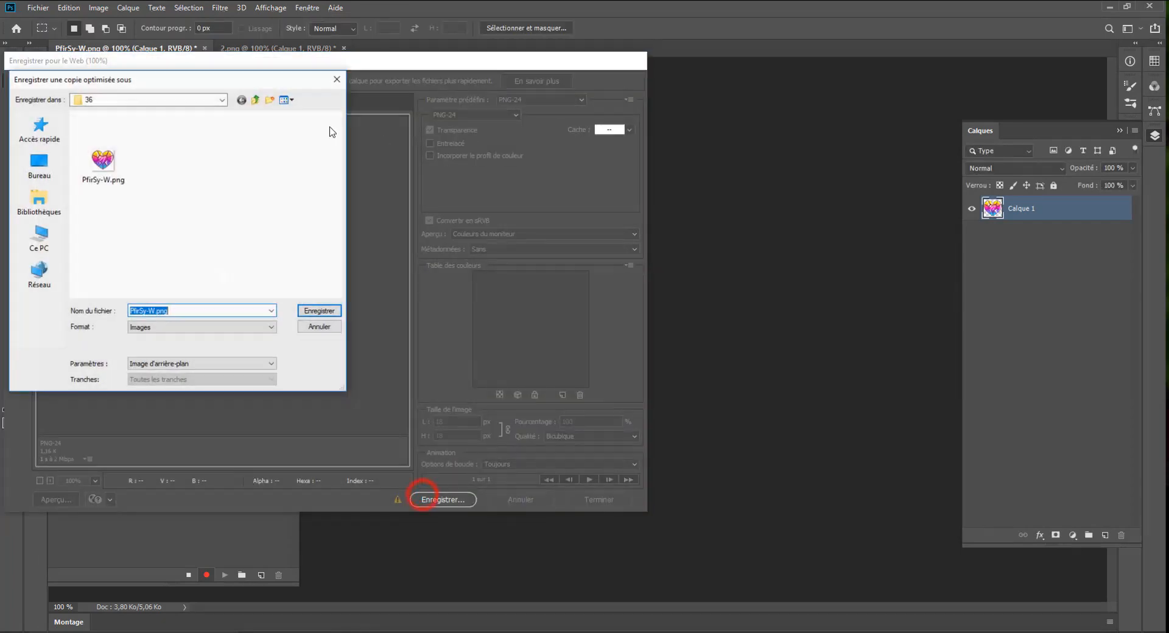
click(255, 99)
double_click(112, 158)
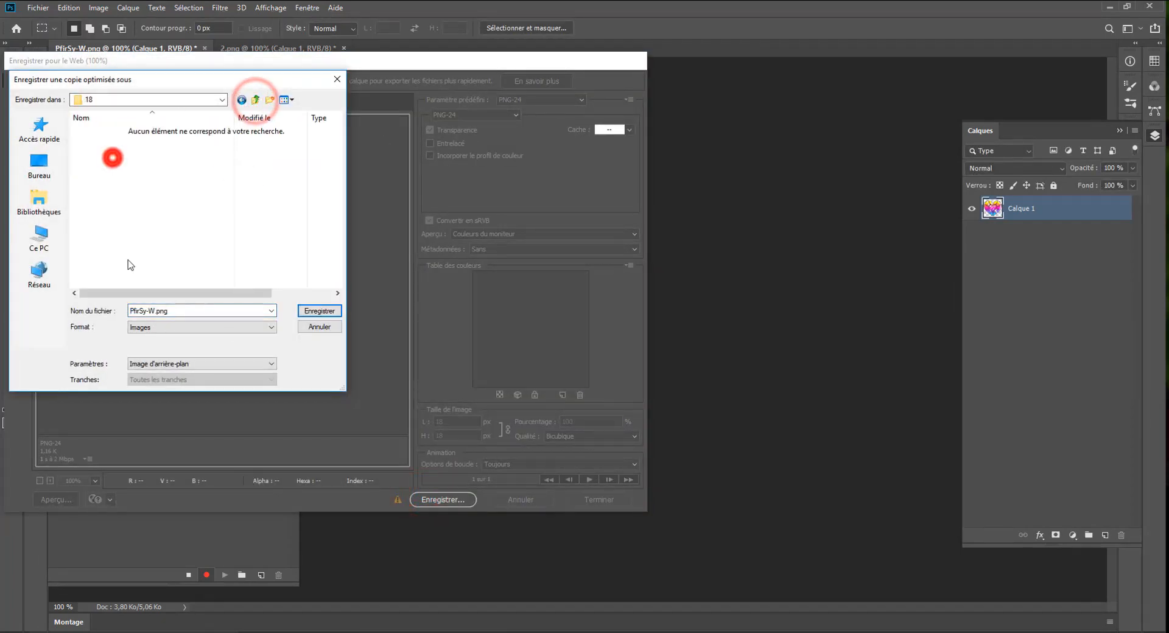
click(319, 310)
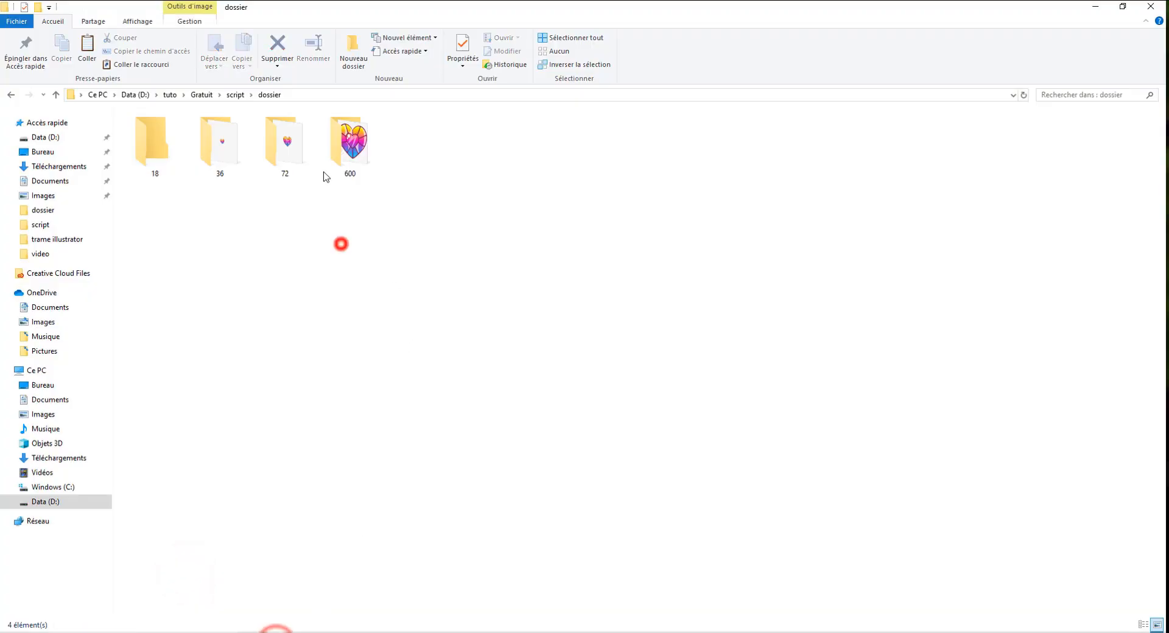
Check the exported images in the 600 and 18 folders in File Explorer.
double_click(332, 149)
click(12, 95)
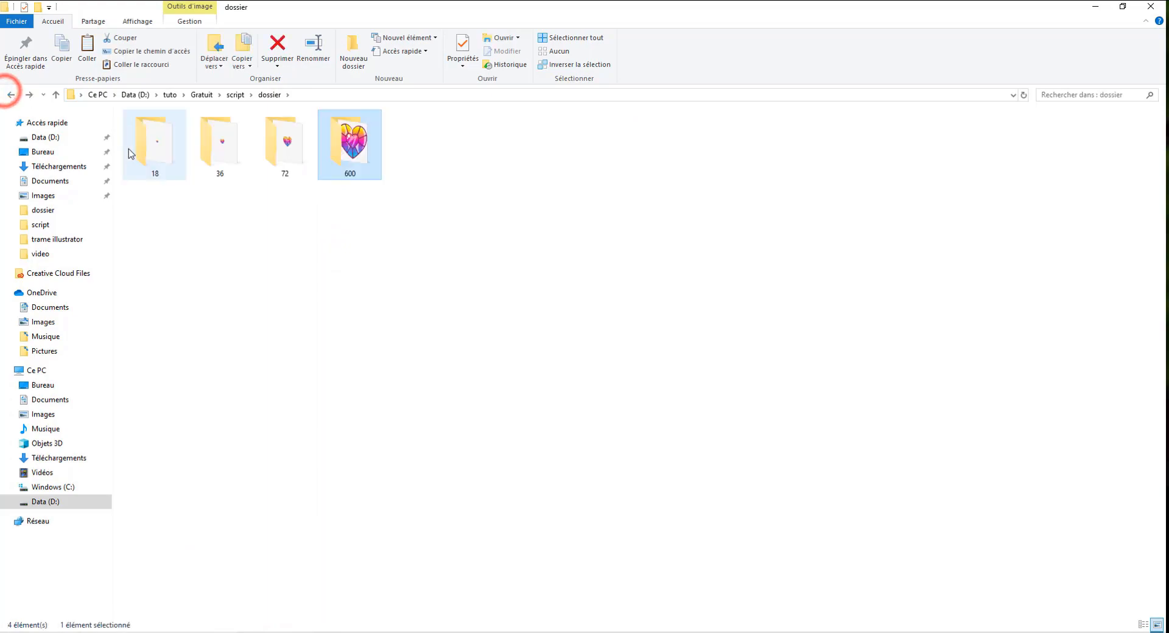
click(129, 148)
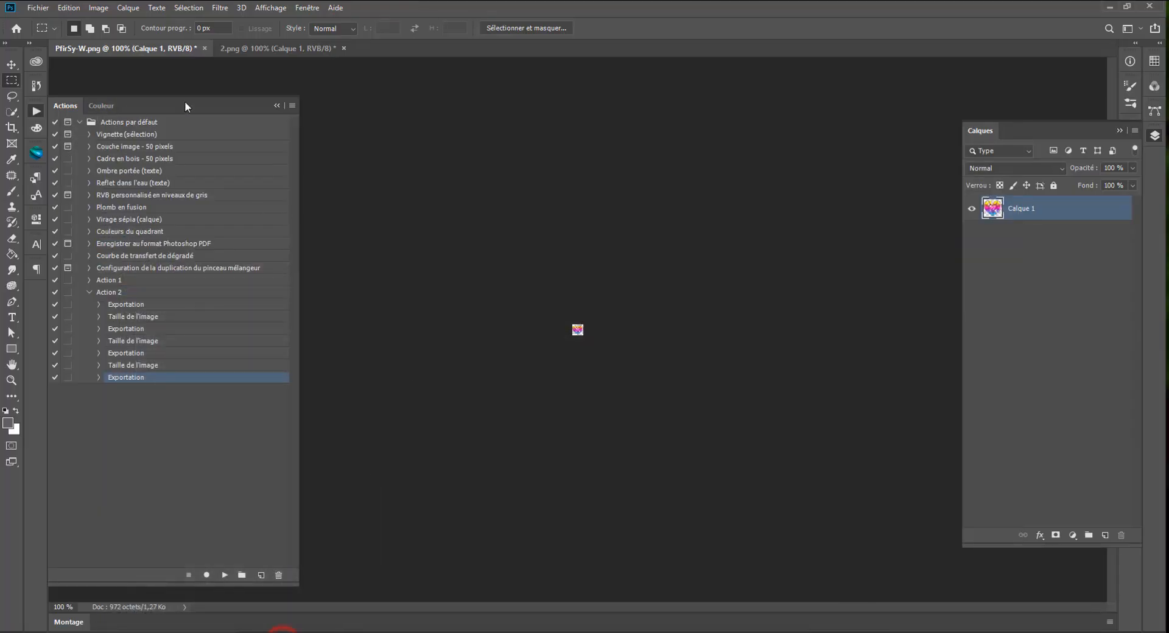
Switch to Photoshop, make 2.png the active document and play Action 2 on it.
click(288, 48)
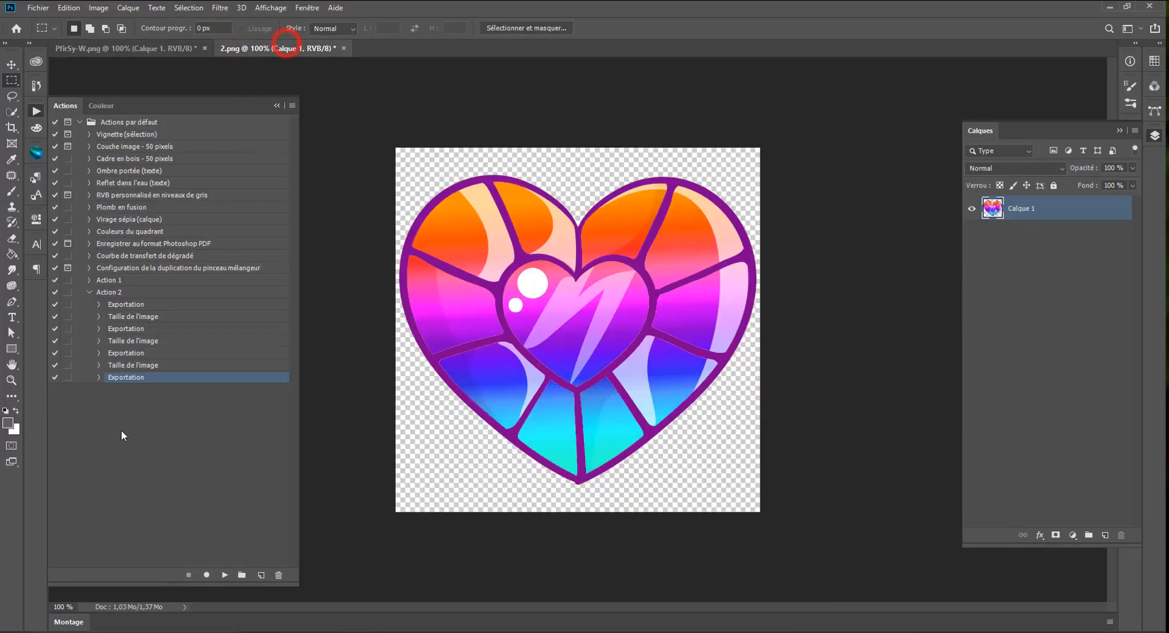
click(118, 293)
click(225, 574)
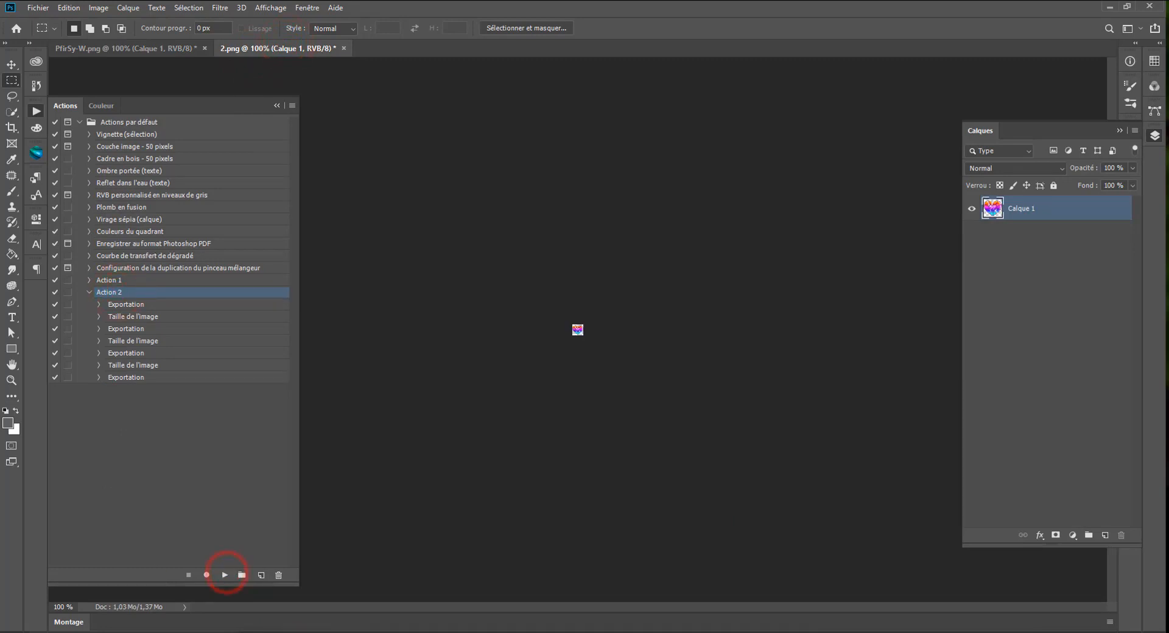
Switch to File Explorer, inspect the exported files in the 18 folder and return to the dossier folder.
click(289, 632)
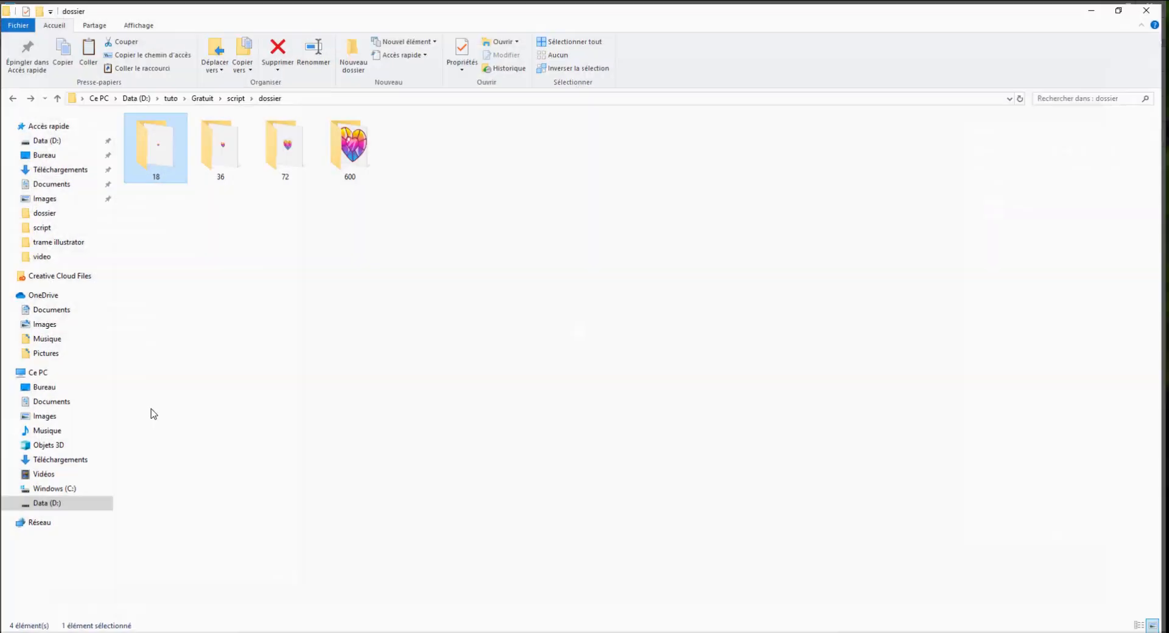
double_click(173, 162)
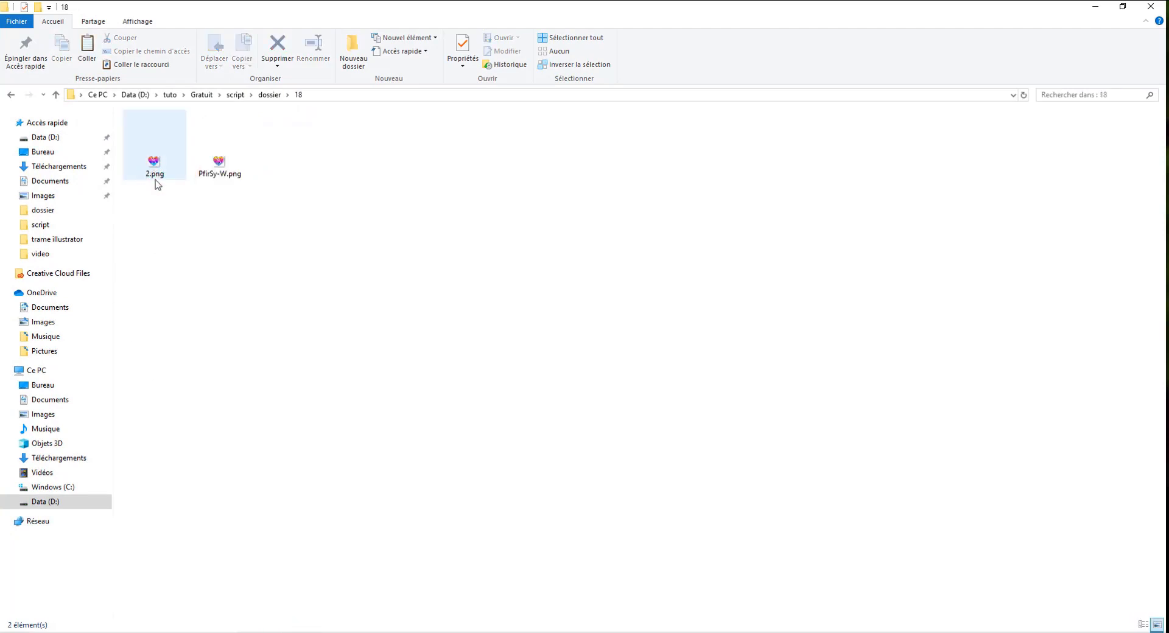
click(156, 174)
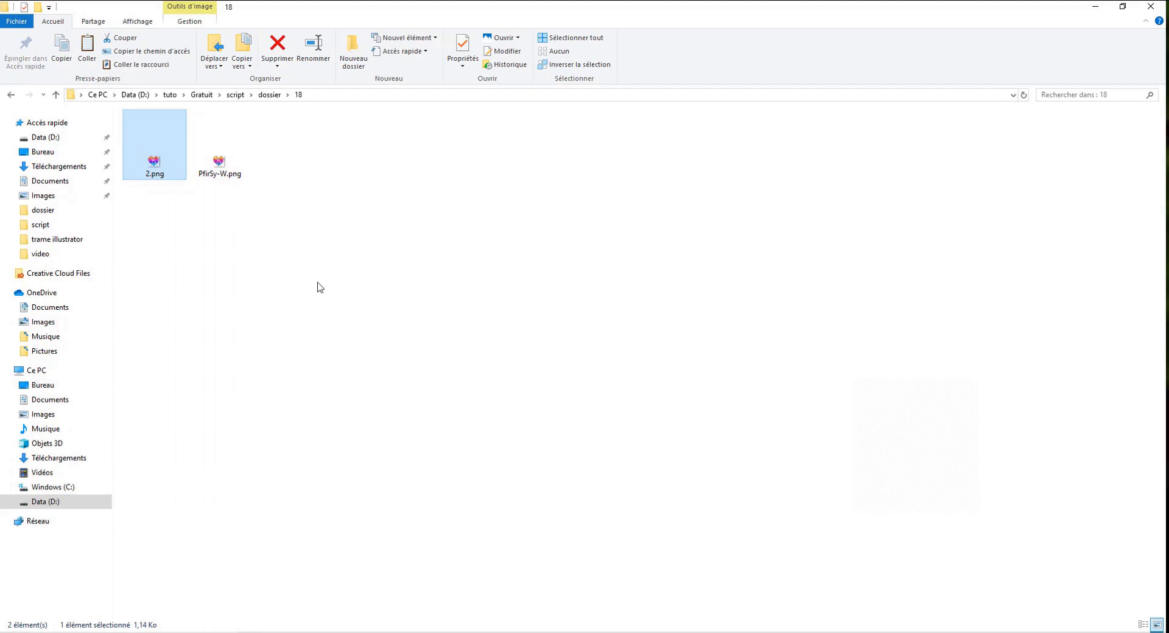
drag(306, 254, 159, 113)
click(268, 95)
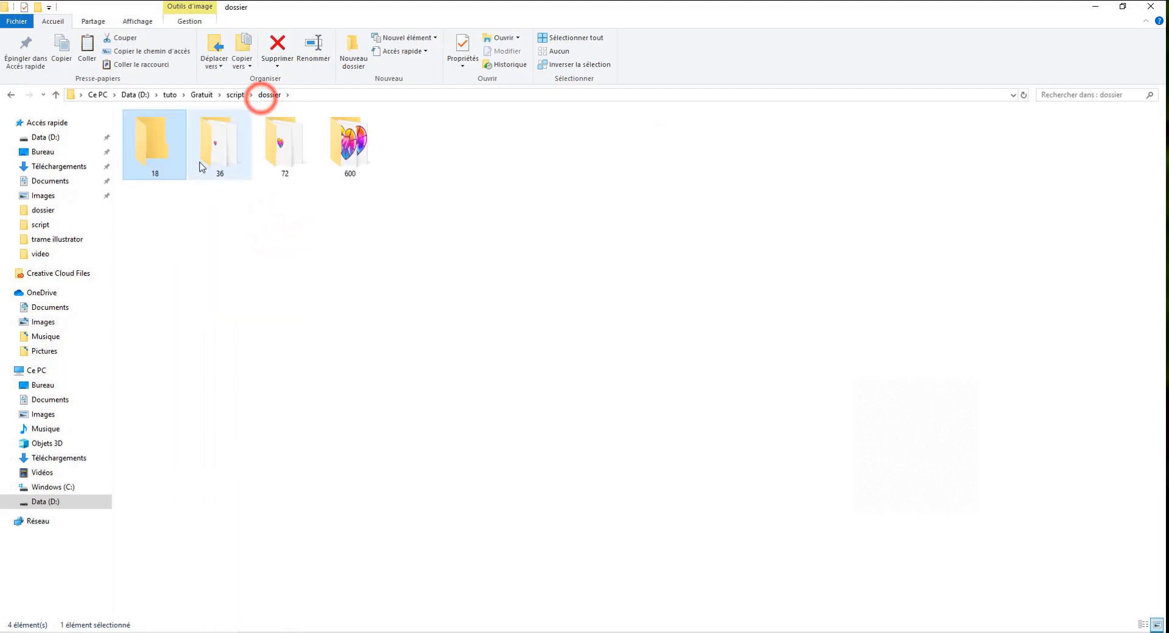
Delete all exported images from the 36, 72 and 600 folders.
double_click(200, 163)
drag(373, 281, 145, 128)
key(Delete)
click(271, 94)
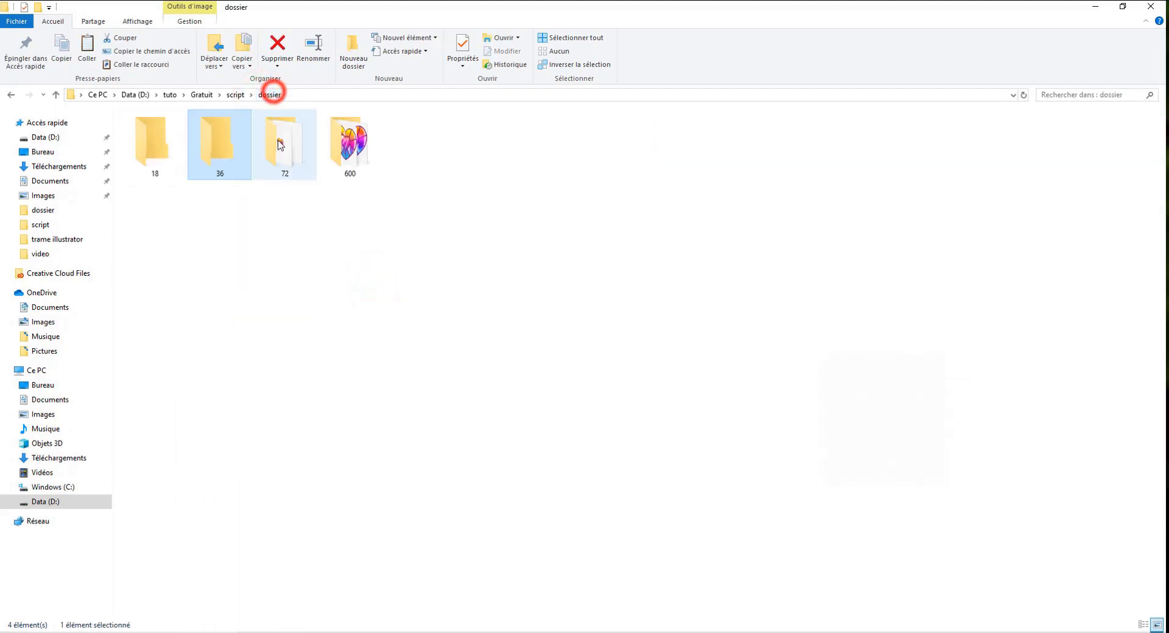
double_click(287, 154)
drag(327, 302, 146, 129)
key(Delete)
click(274, 95)
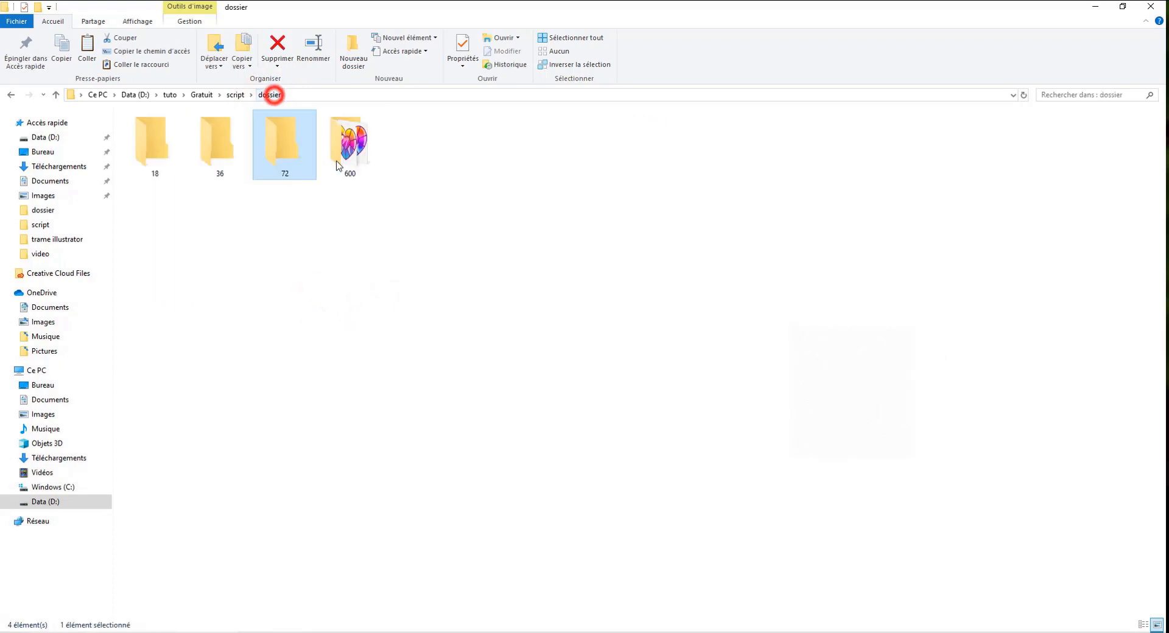
double_click(338, 164)
drag(391, 279, 140, 121)
key(Delete)
click(408, 462)
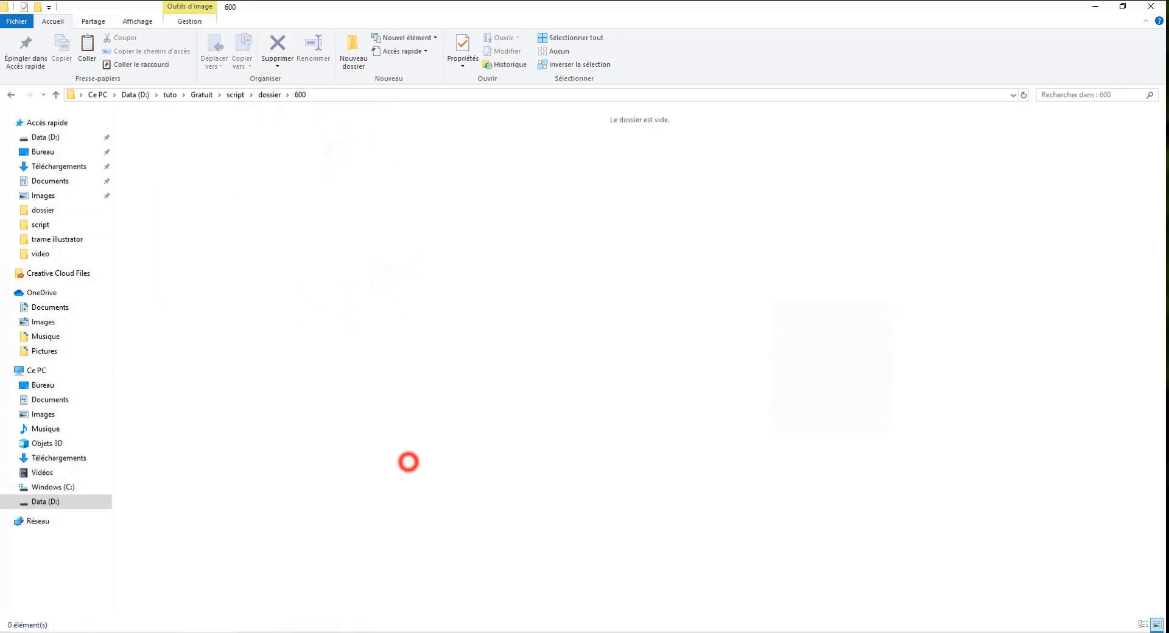
Switch to Photoshop and close 2.png and PfirSy-W.png without saving the changes.
click(343, 631)
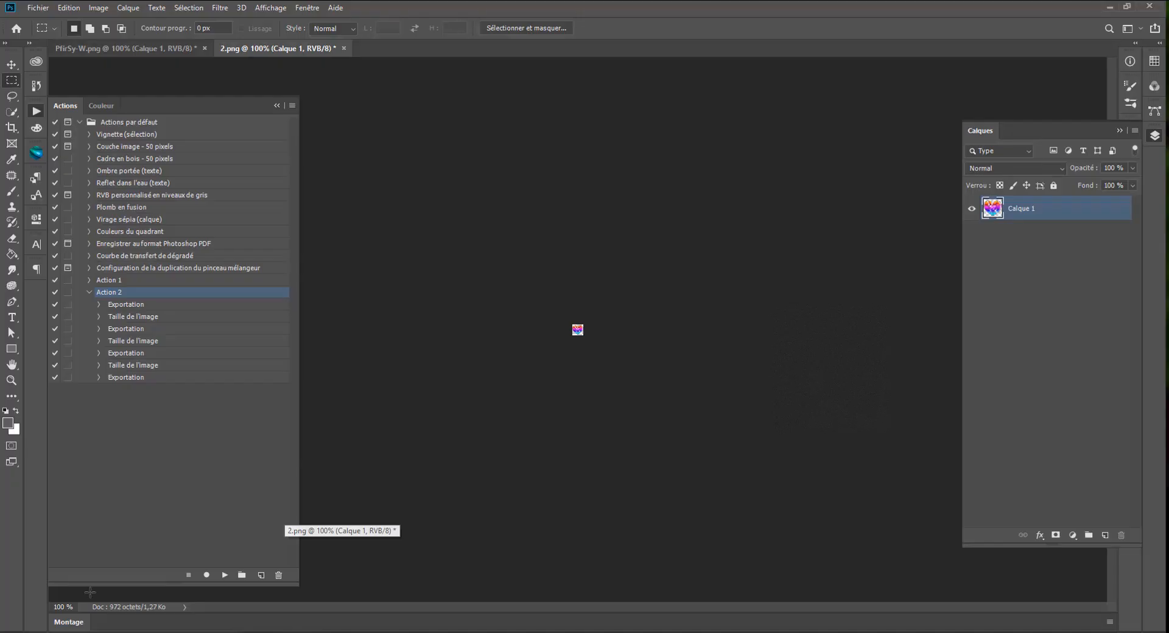
click(344, 48)
click(597, 239)
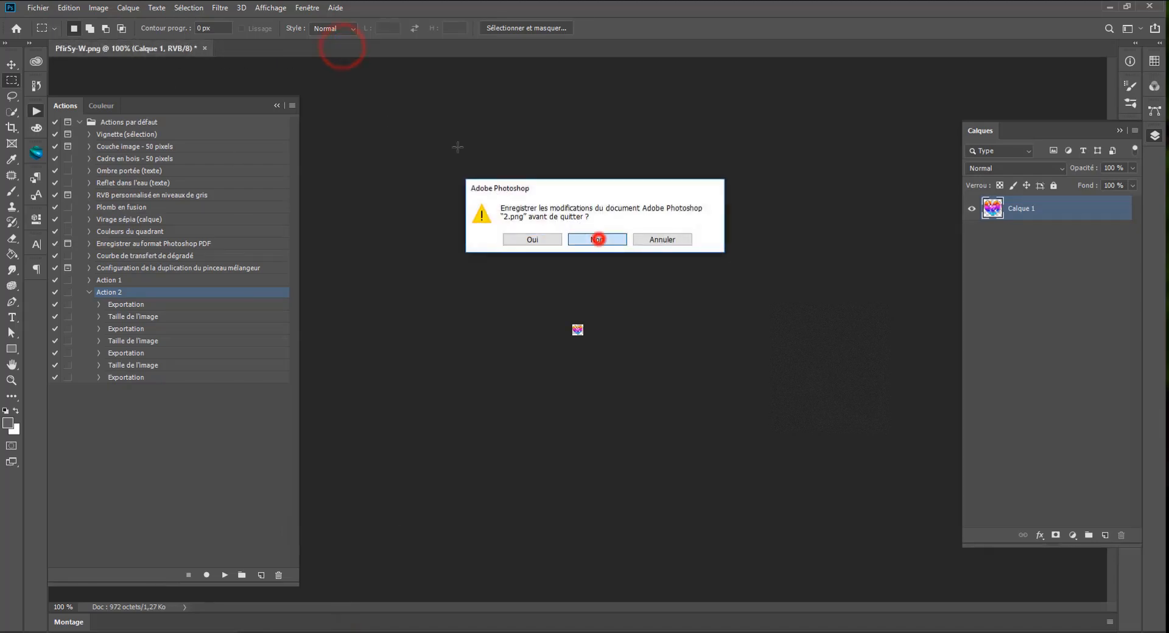
click(205, 48)
click(597, 240)
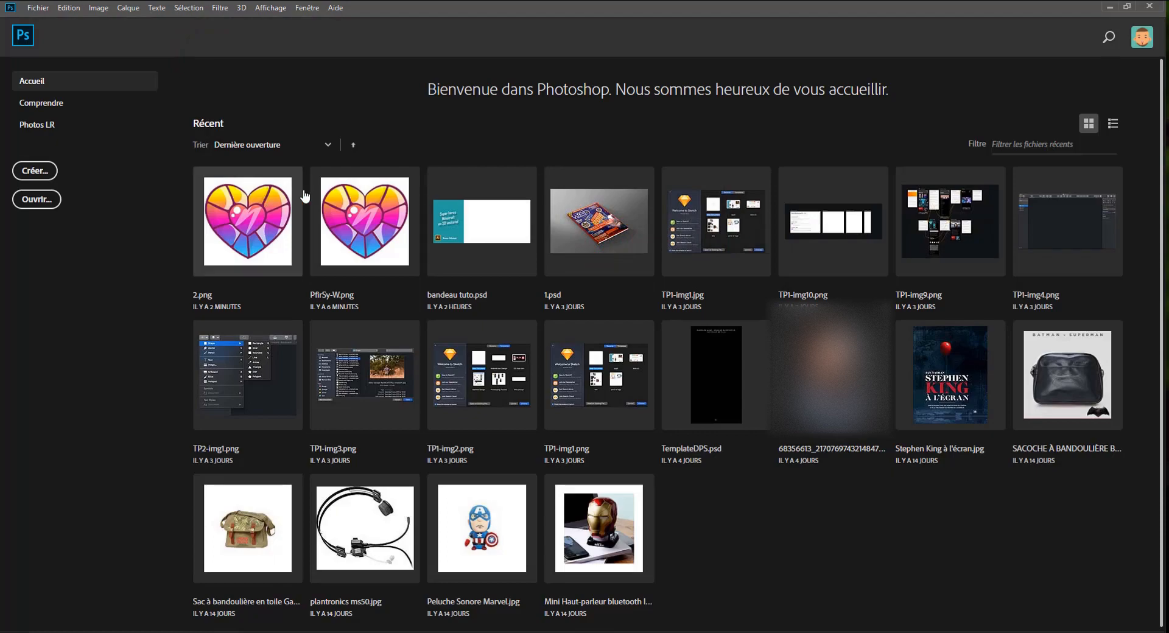
Start a batch automation in Photoshop using Action 2 from the Actions par défaut set.
click(210, 632)
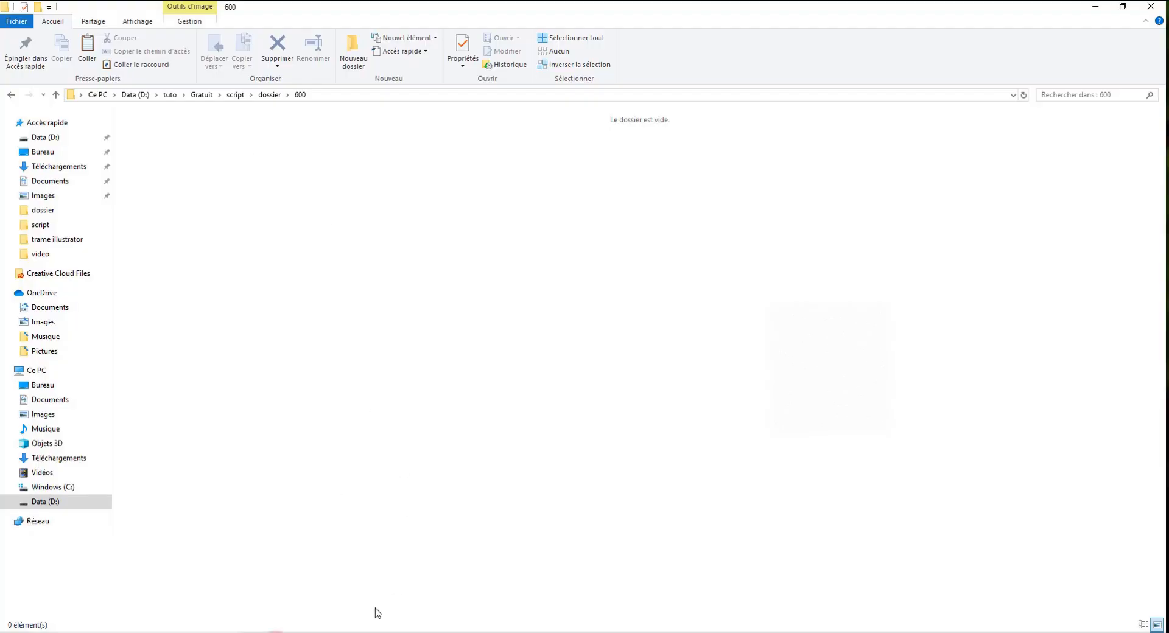
click(339, 632)
click(38, 7)
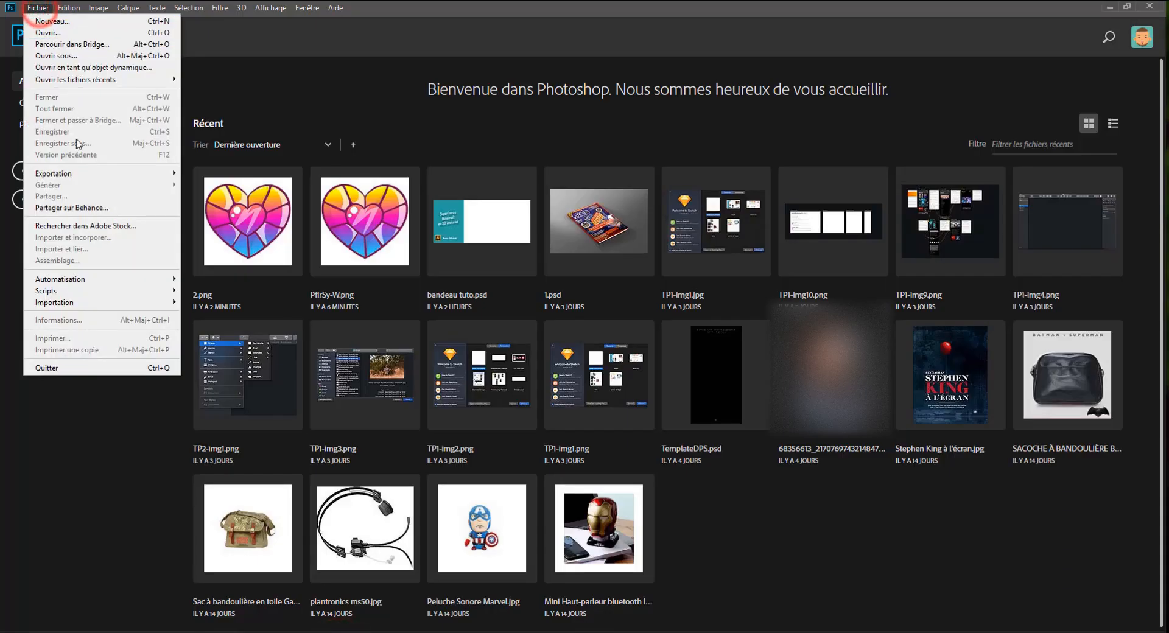
mouse_move(84, 279)
click(203, 280)
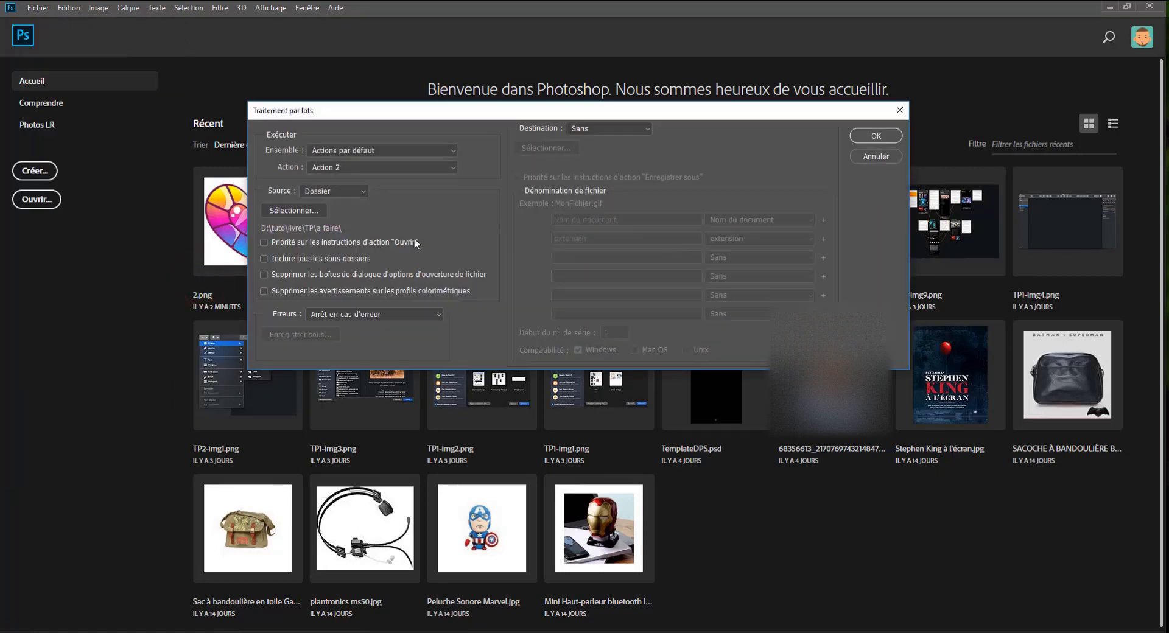
click(369, 150)
click(350, 160)
click(327, 168)
click(332, 316)
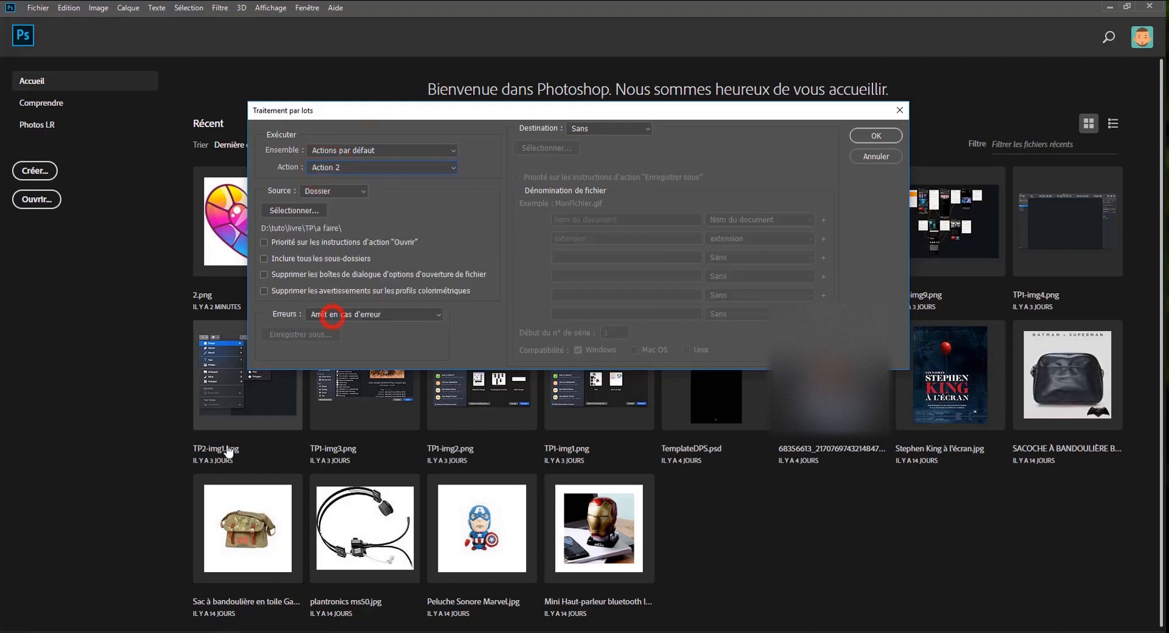
Set the batch source folder to D:\tuto\Gratuit\script and run the batch.
click(312, 211)
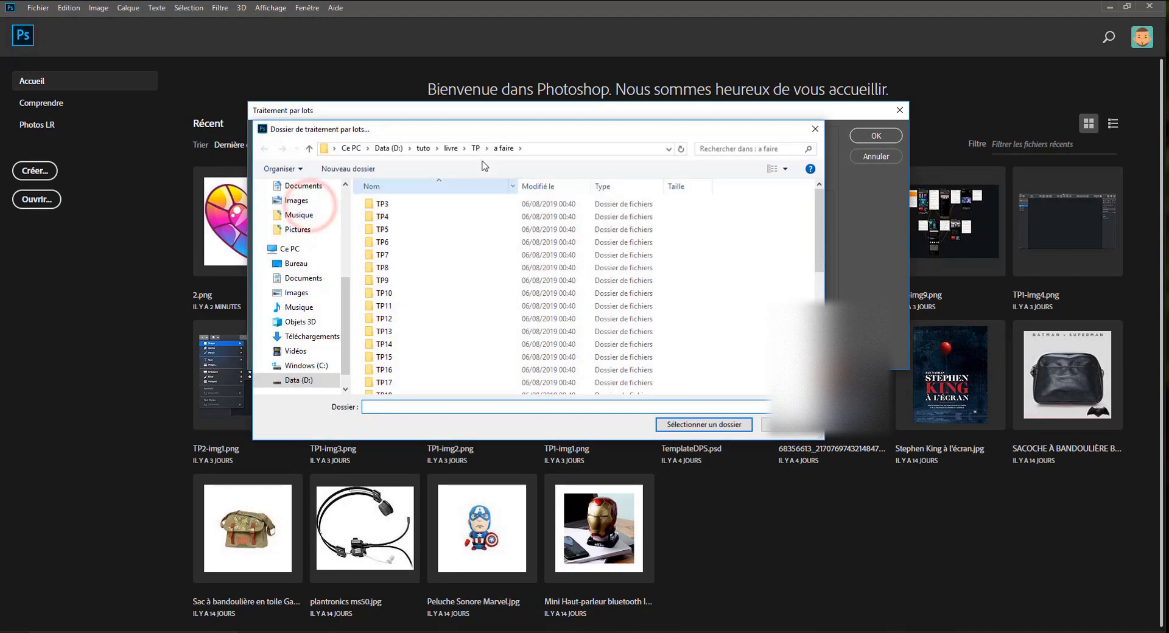
click(424, 148)
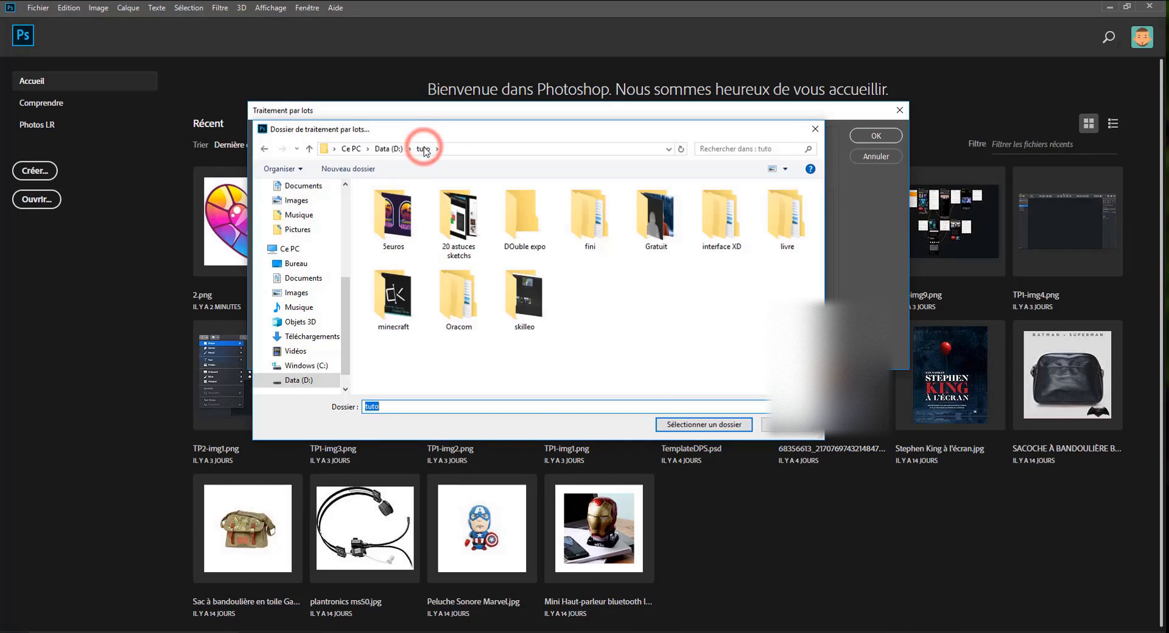
double_click(626, 213)
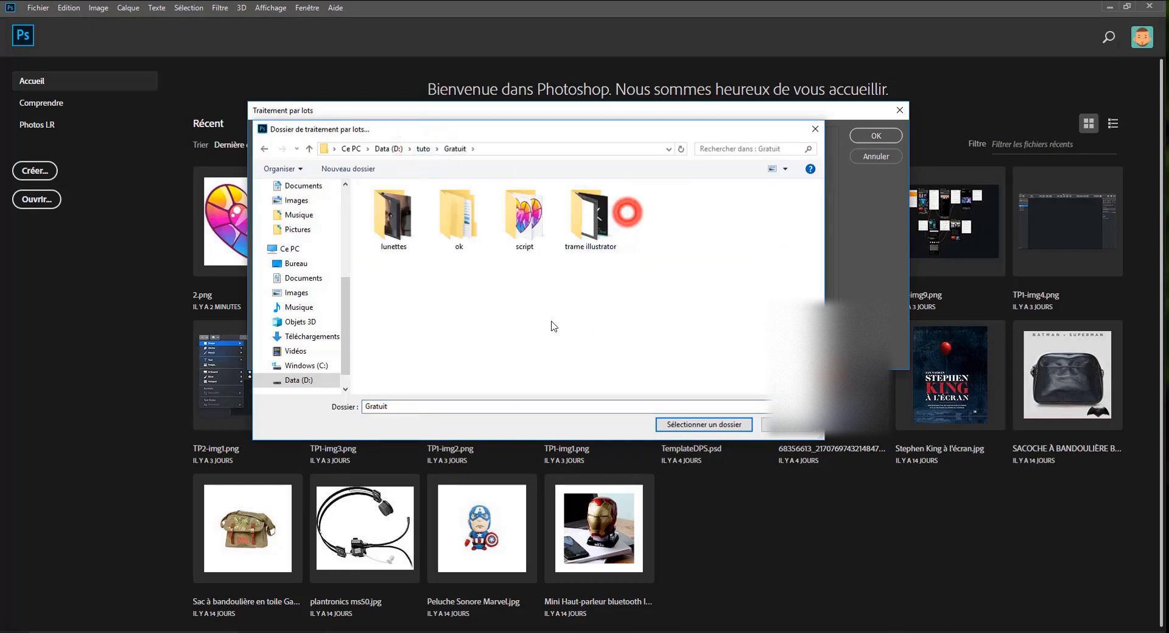
double_click(507, 230)
click(703, 424)
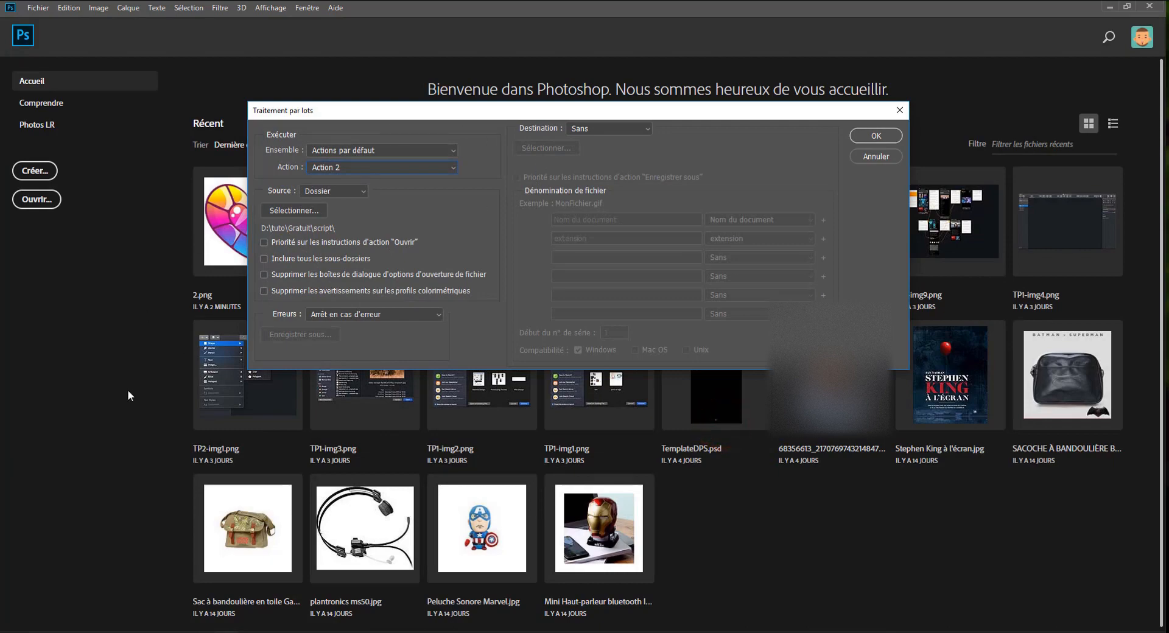
click(864, 137)
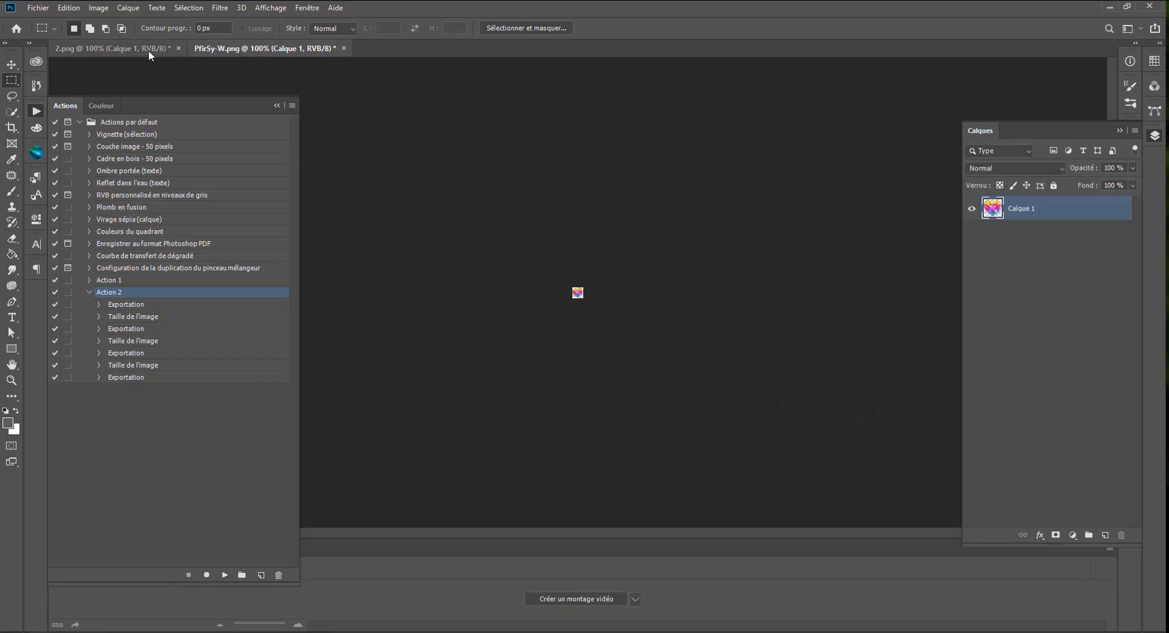
Review the processed 2.png and PfirSy-W.png documents and collapse the video timeline.
click(148, 50)
click(258, 47)
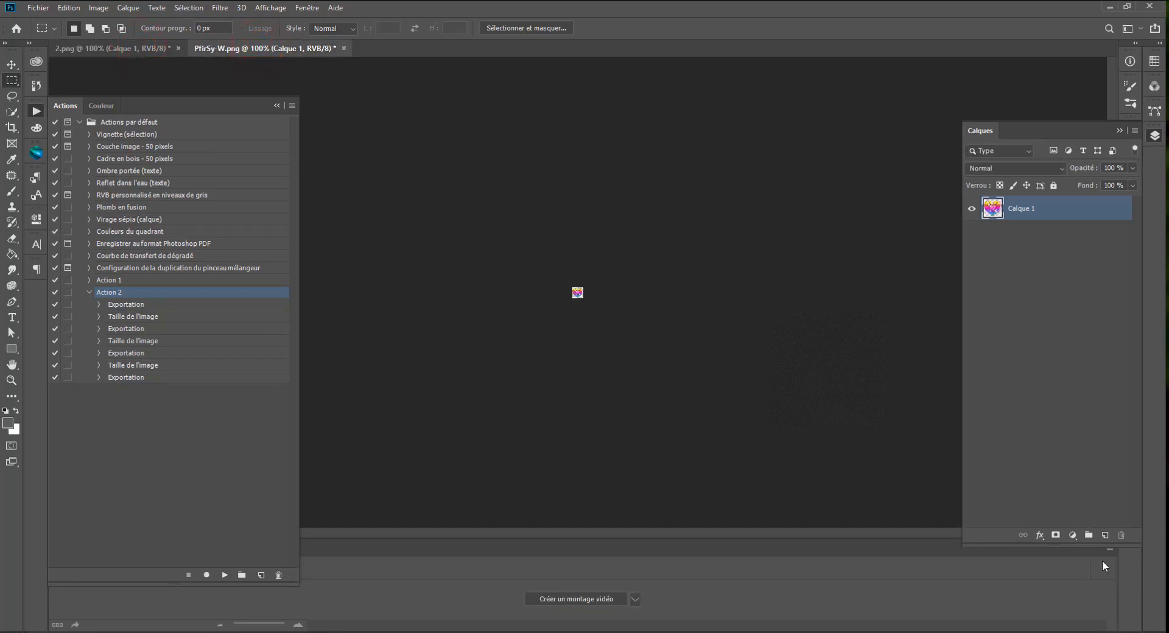
double_click(475, 549)
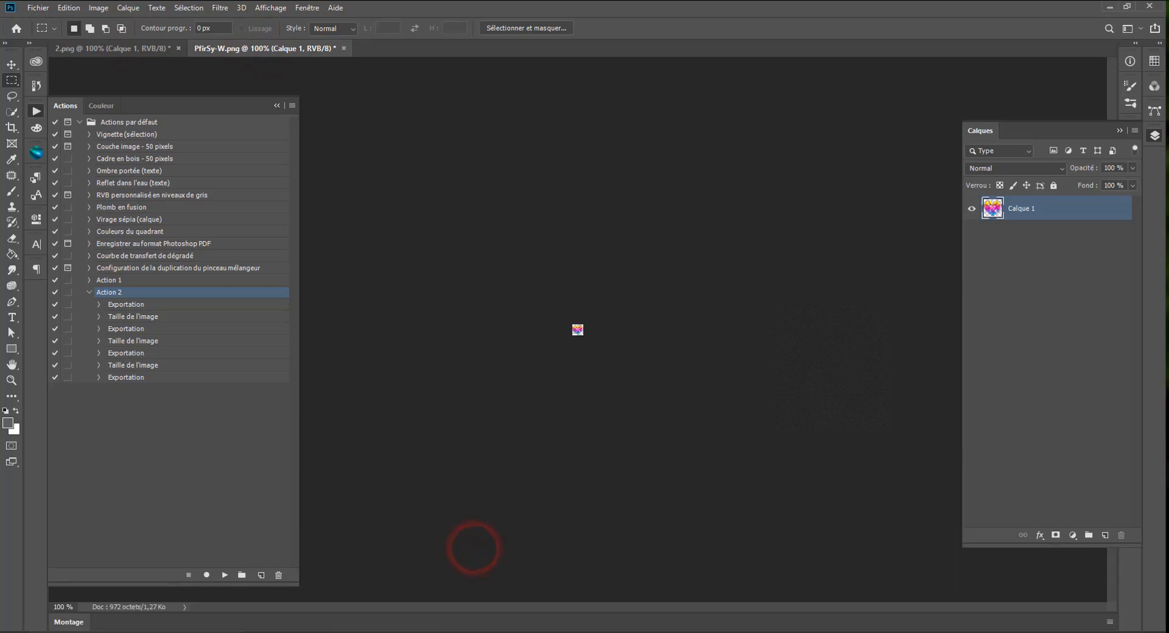
Switch to File Explorer, inspect 2.png and PfirSy-W.png in the 18 folder and return to the dossier folder.
click(274, 629)
click(159, 116)
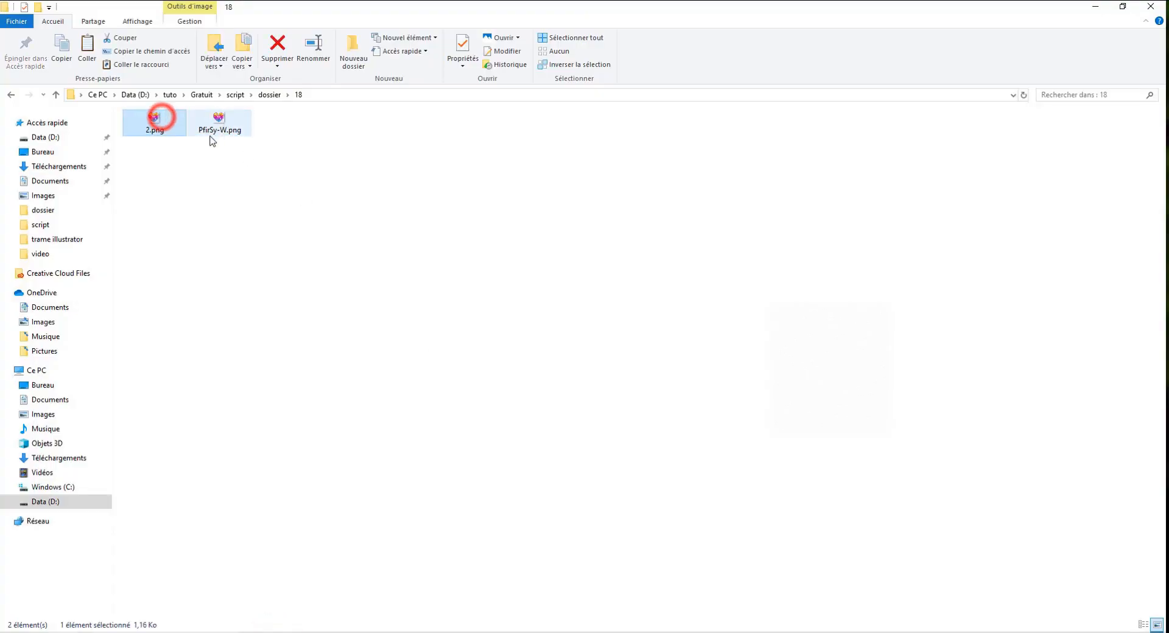
click(207, 130)
click(157, 119)
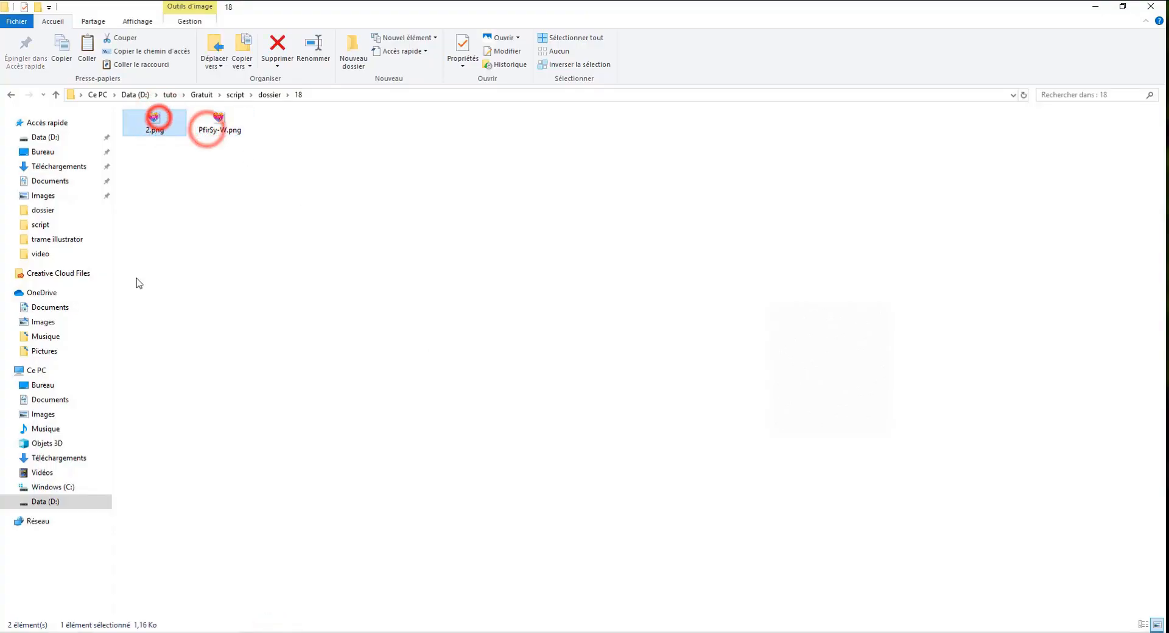
click(268, 94)
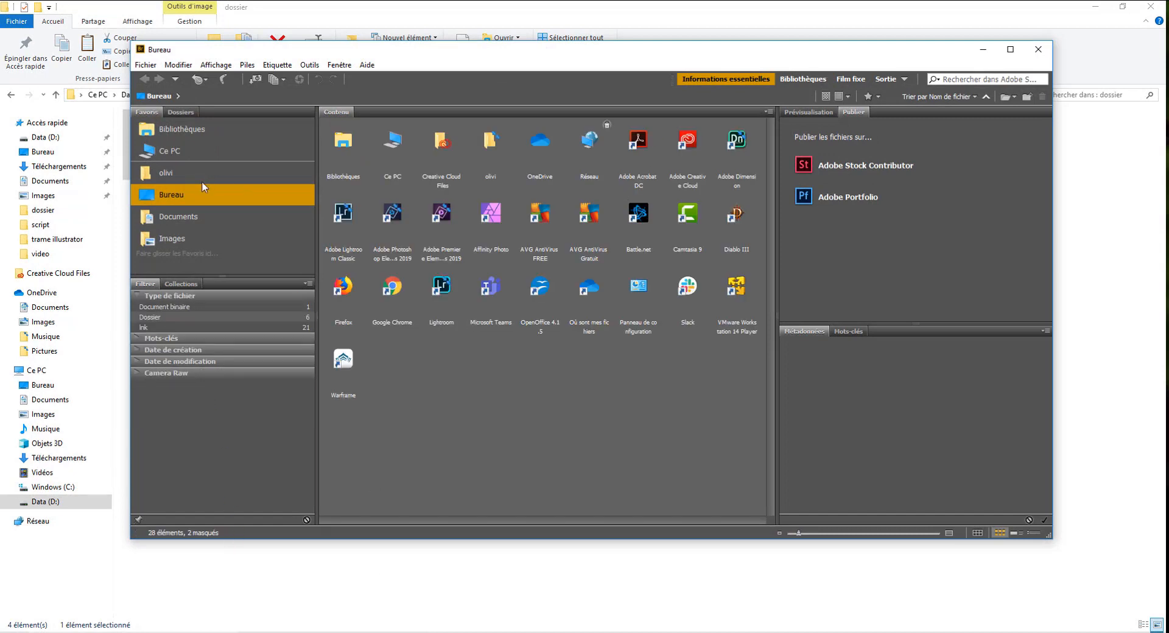
Switch to Adobe Bridge and browse the folder tree to D:\tuto\Gratuit\script\dossier.
click(185, 112)
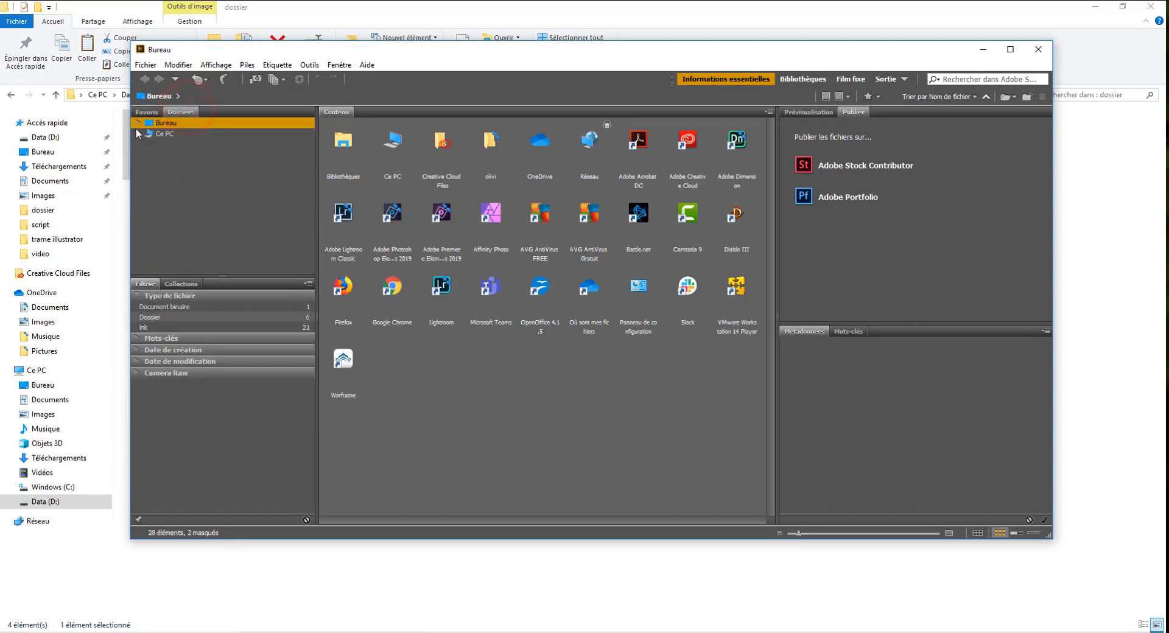
click(137, 133)
click(146, 155)
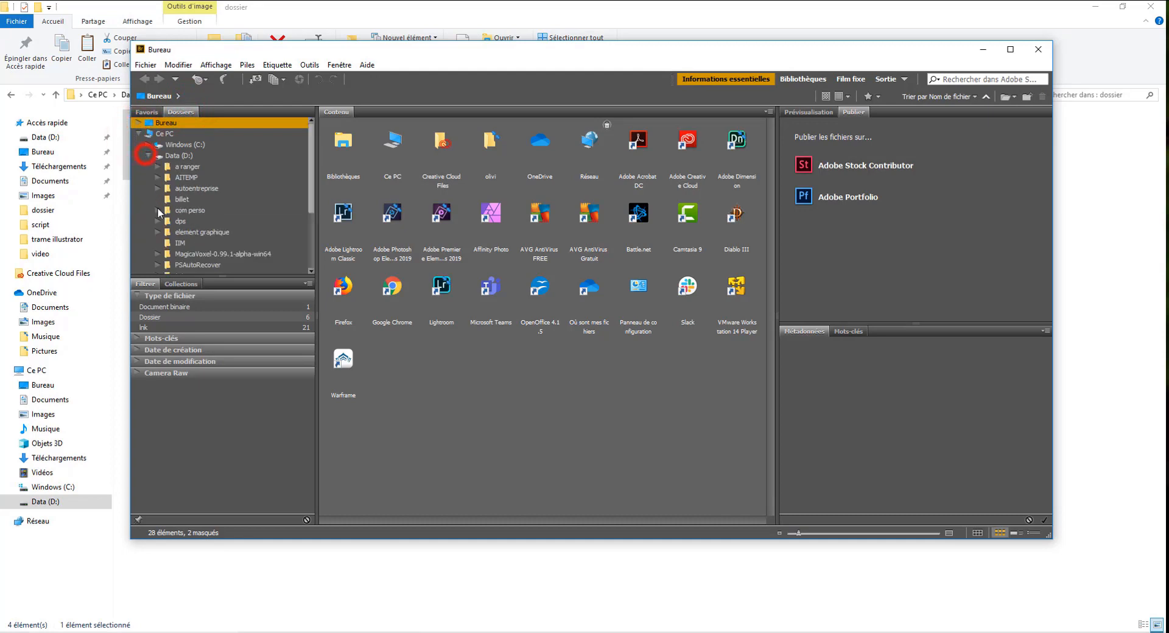
scroll(156, 258, down, 2)
click(160, 217)
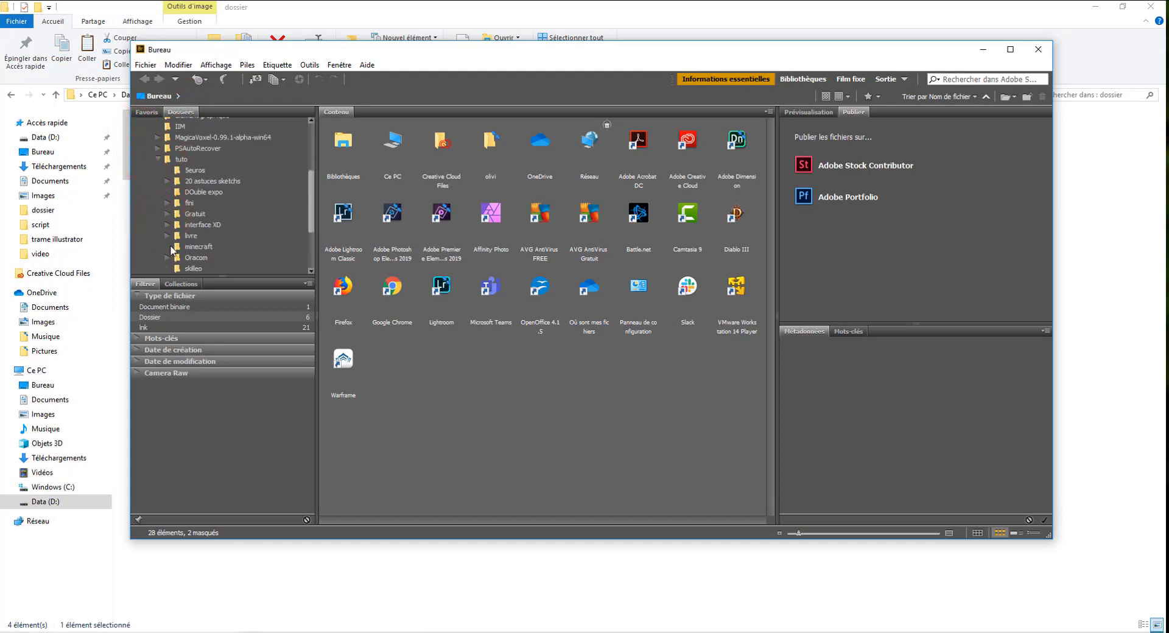
click(167, 214)
click(177, 246)
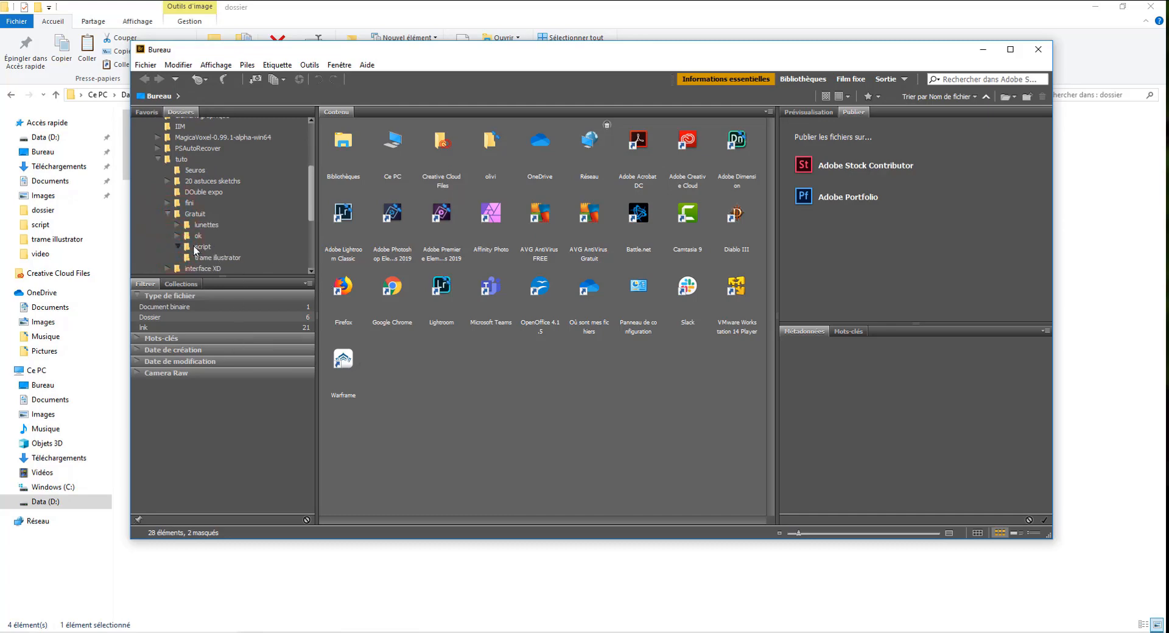
click(202, 257)
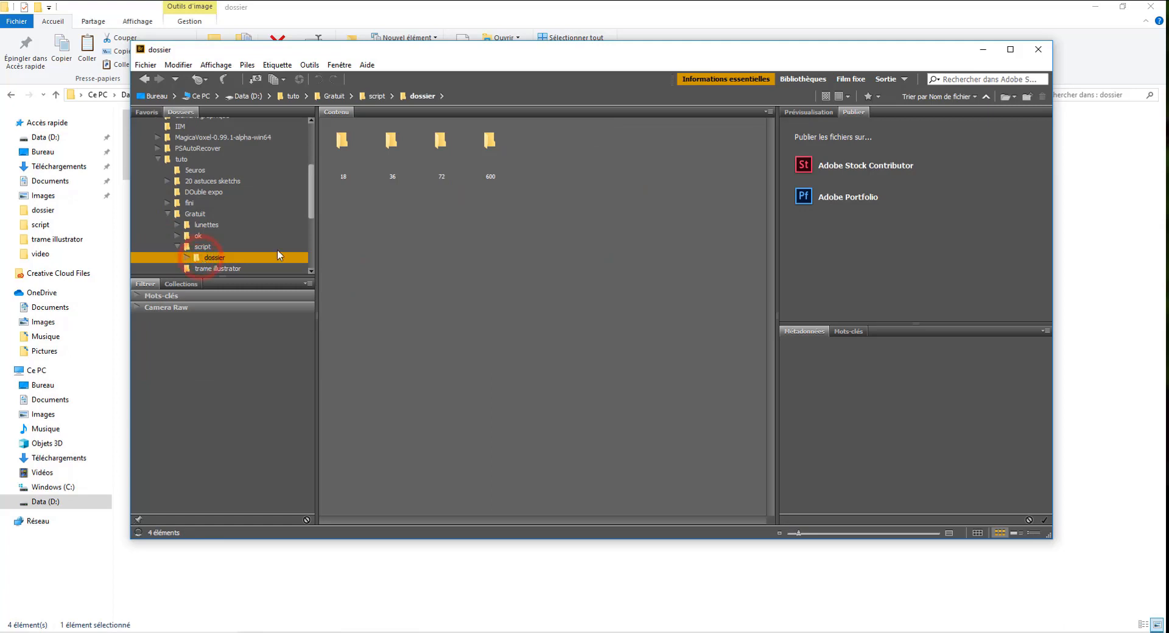
Open the 72 folder in the dossier folder and select all the images inside it.
click(618, 180)
drag(577, 247, 302, 125)
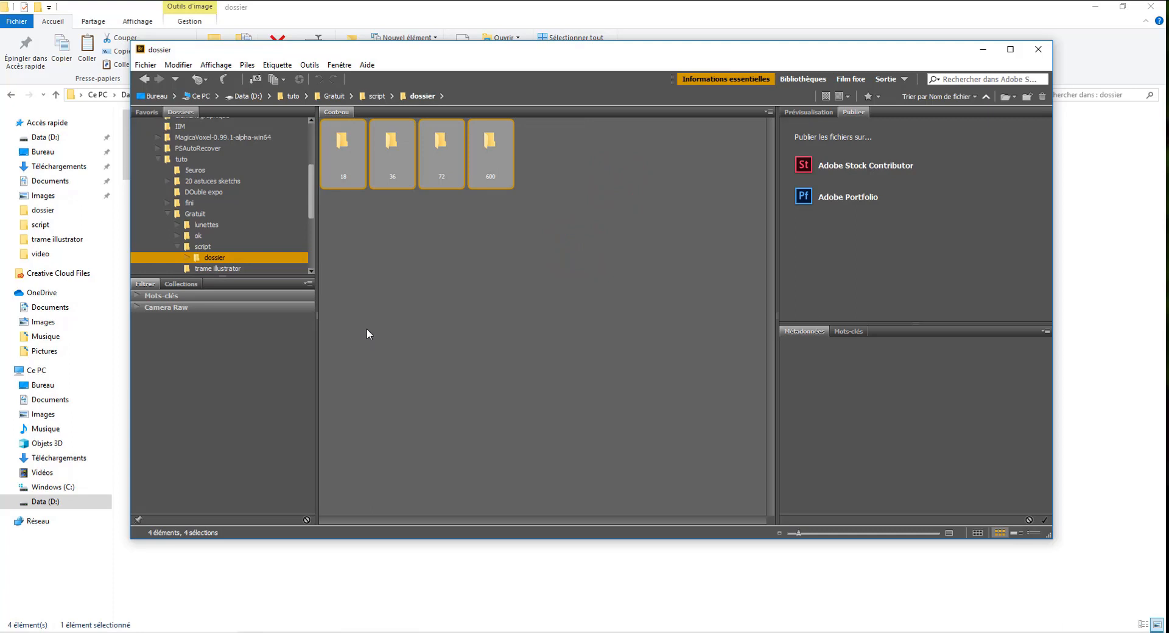
click(367, 329)
double_click(445, 144)
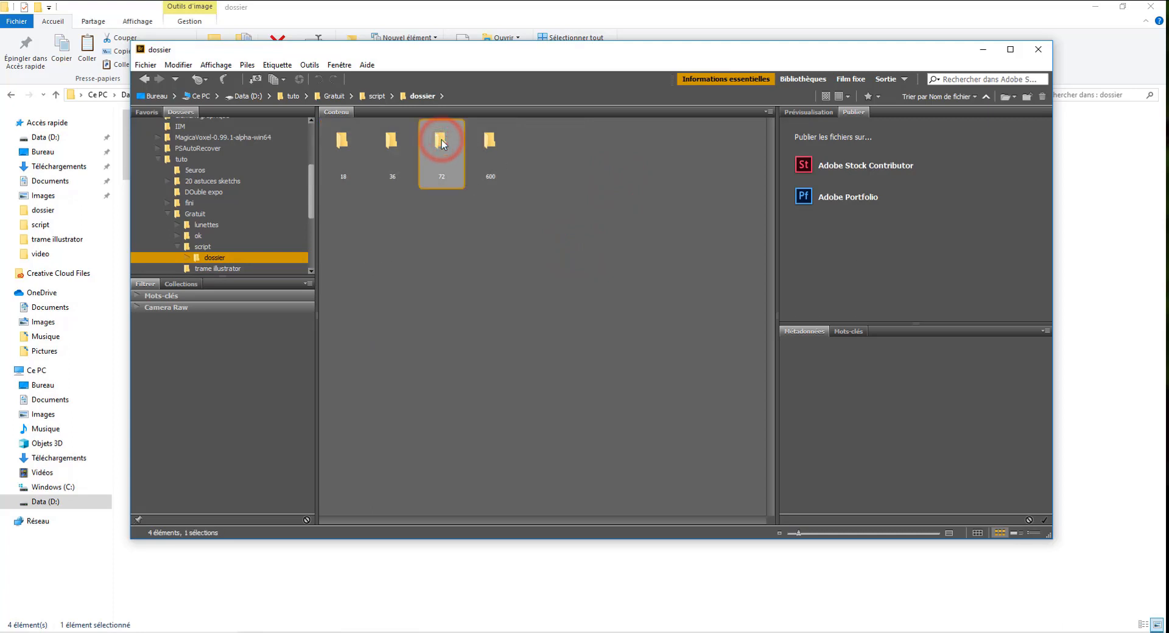
key(ctrl+a)
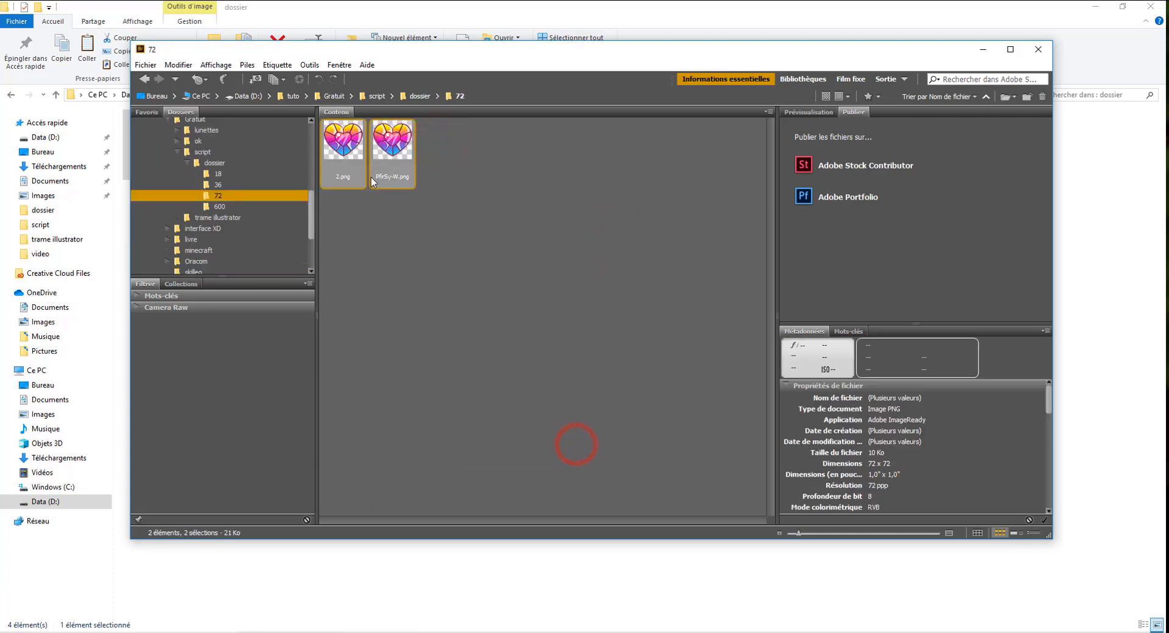
Batch rename the selected images in the same folder, keeping the current file name and appending the text -72.
right_click(392, 142)
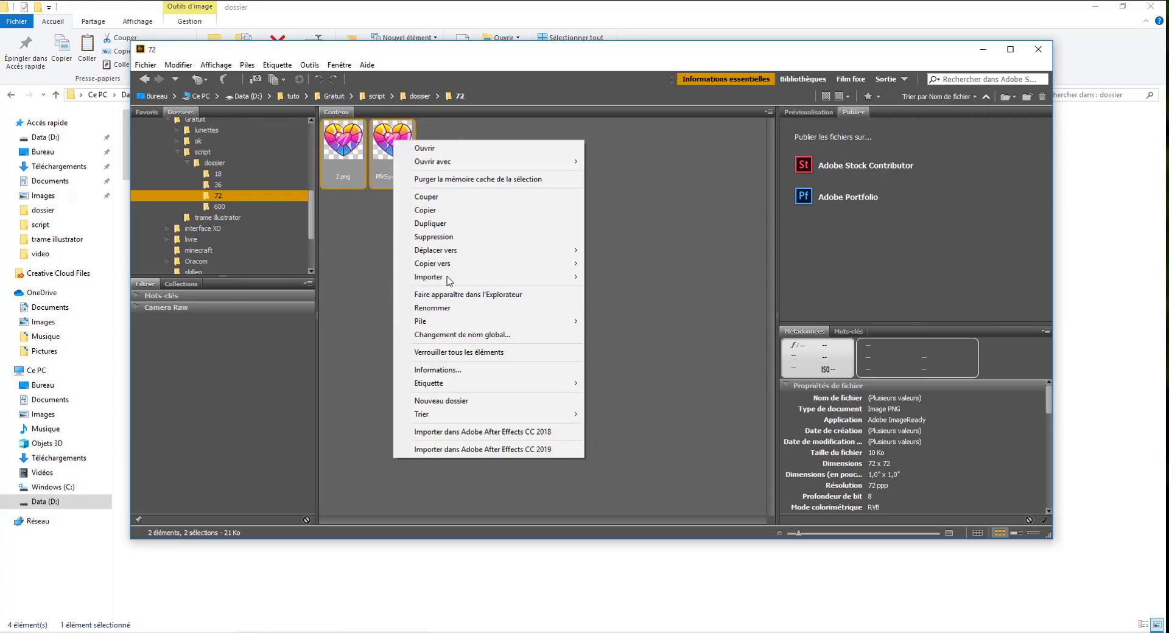
click(426, 336)
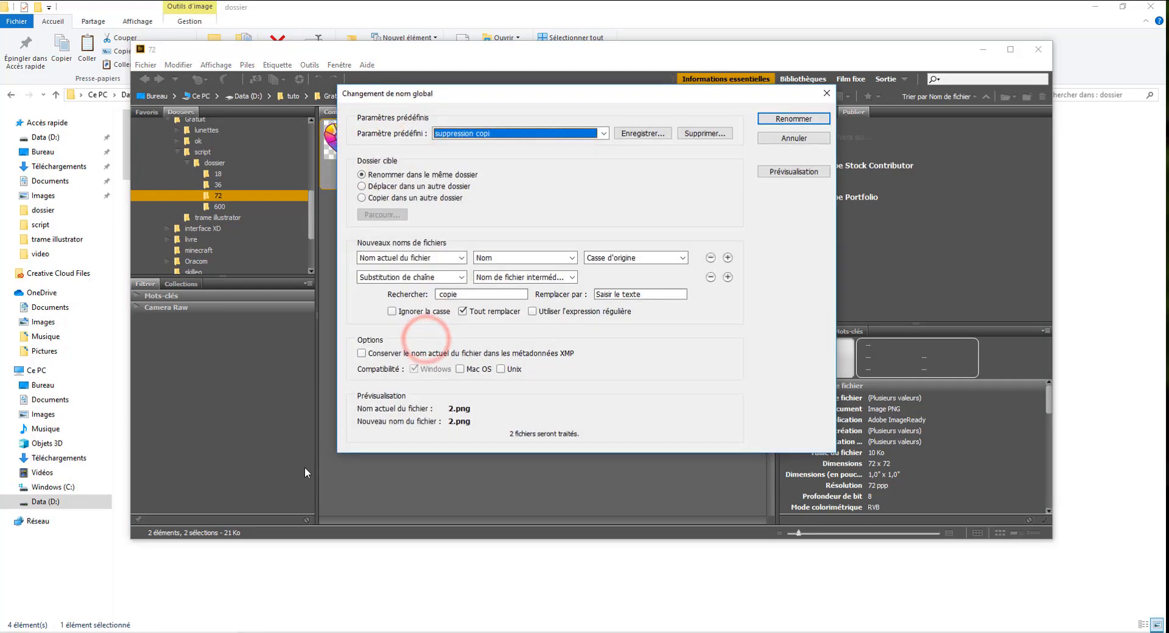
click(384, 263)
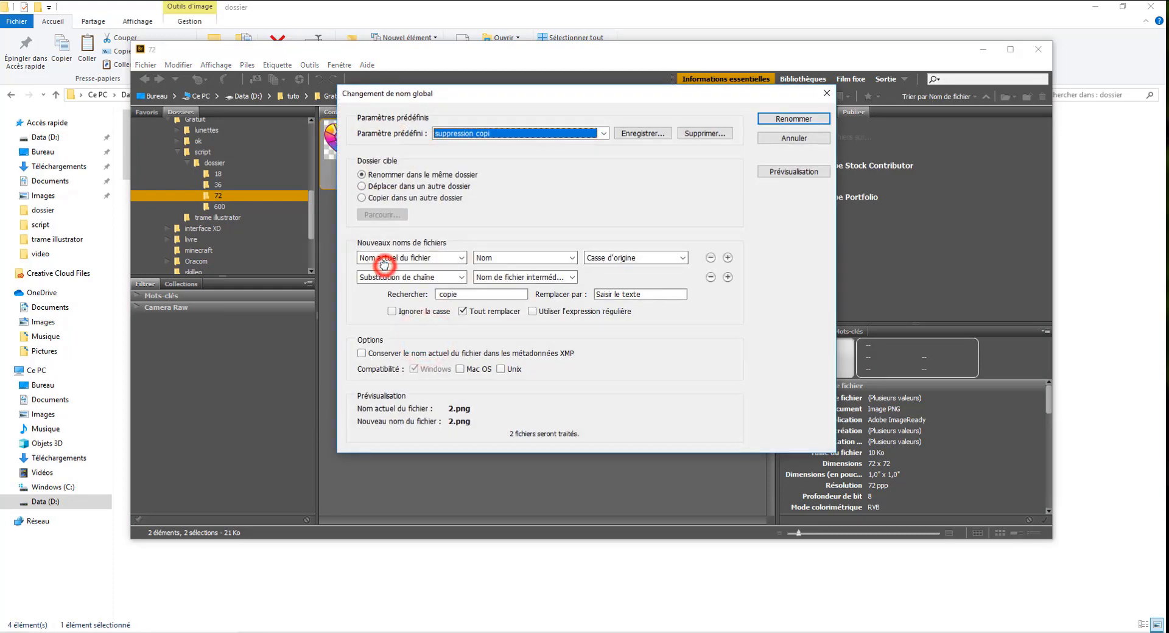
click(446, 277)
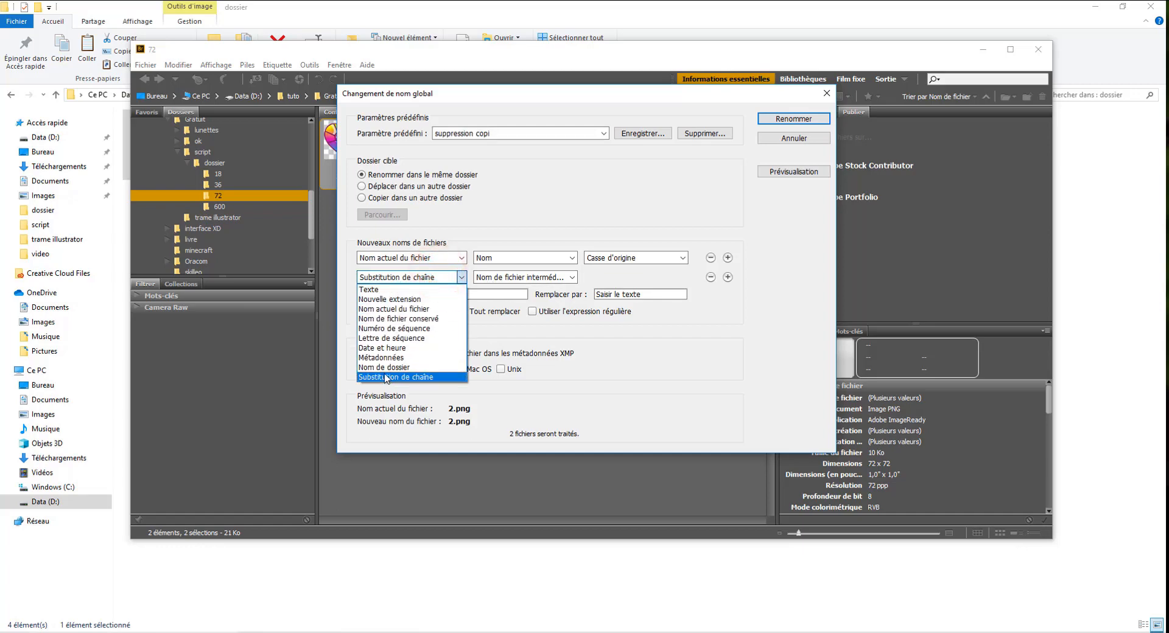
click(392, 290)
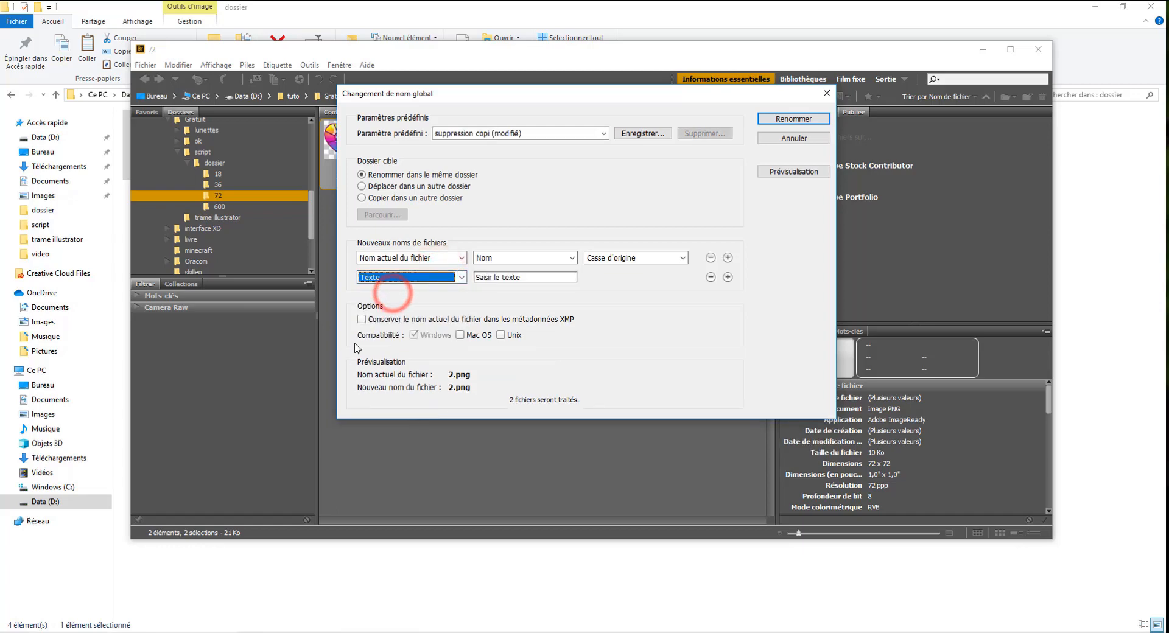
click(522, 277)
text(-72)
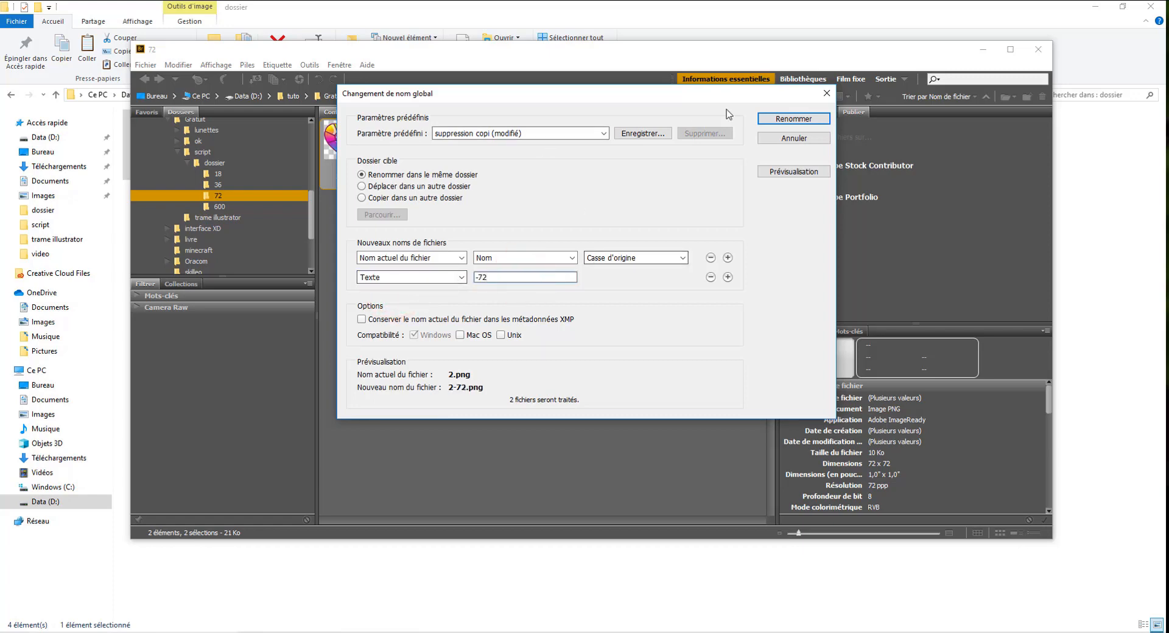
click(785, 119)
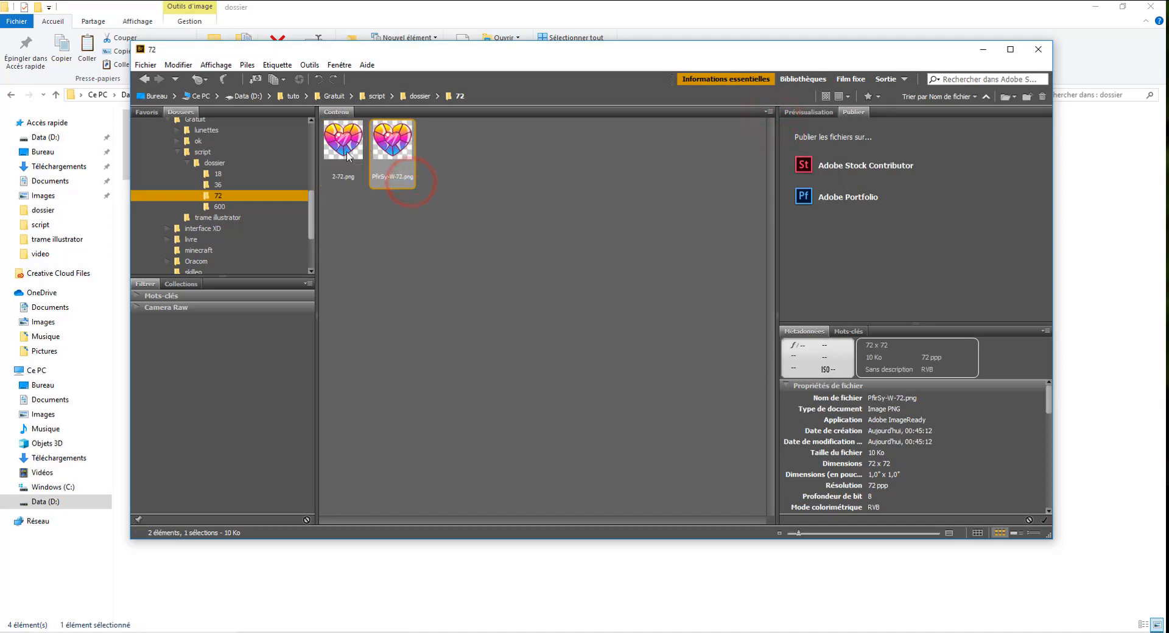
Return to the dossier folder, open its 36 subfolder and select both images inside it.
click(359, 253)
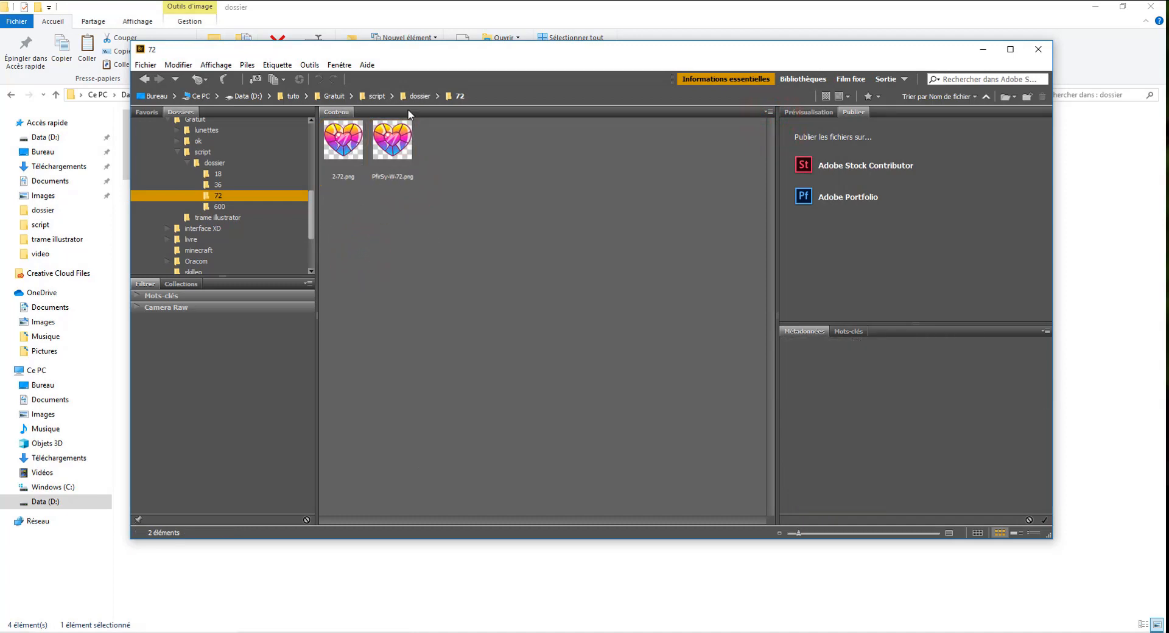
click(422, 96)
click(402, 143)
double_click(401, 144)
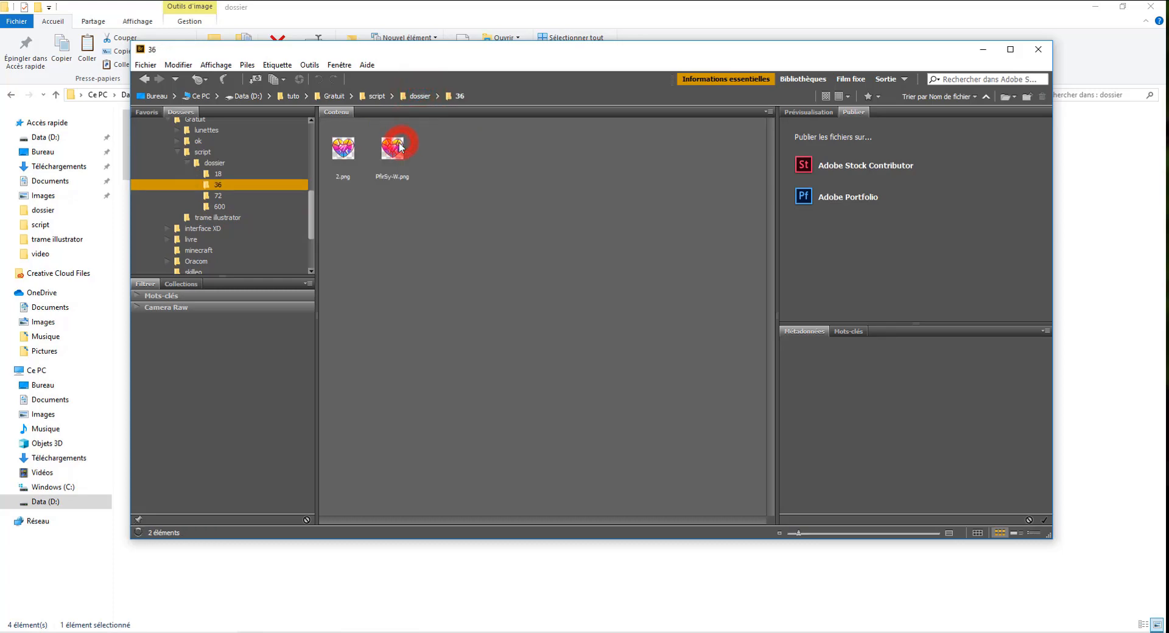
drag(451, 204, 320, 134)
Batch rename the selected images in the same folder, keeping the current file name and appending the text -36.
right_click(412, 151)
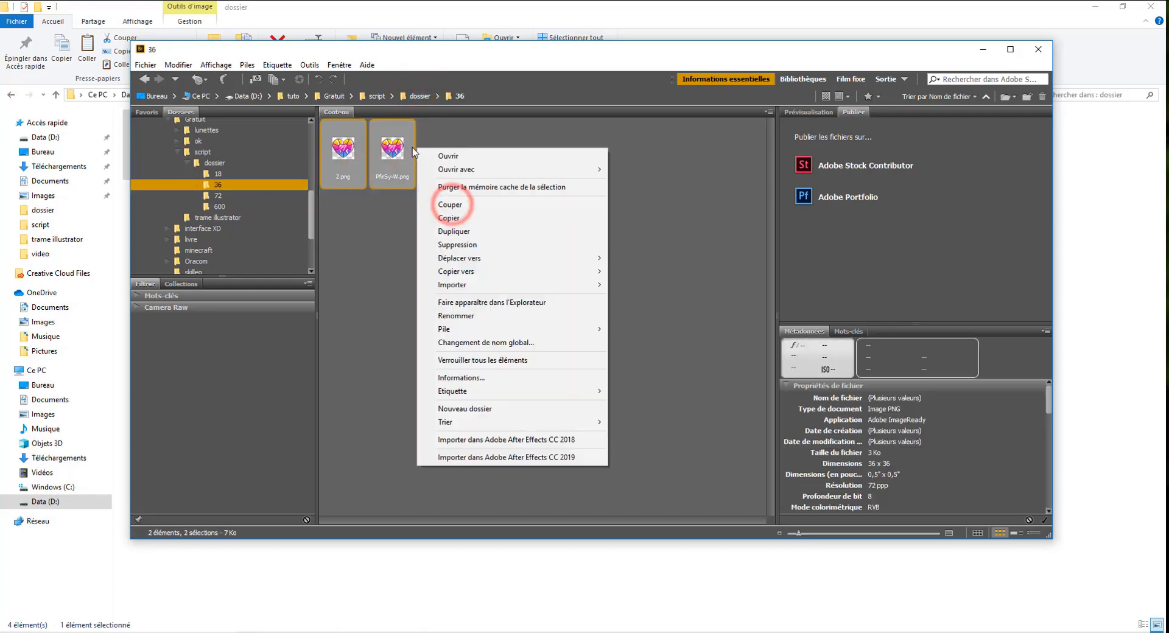
click(468, 342)
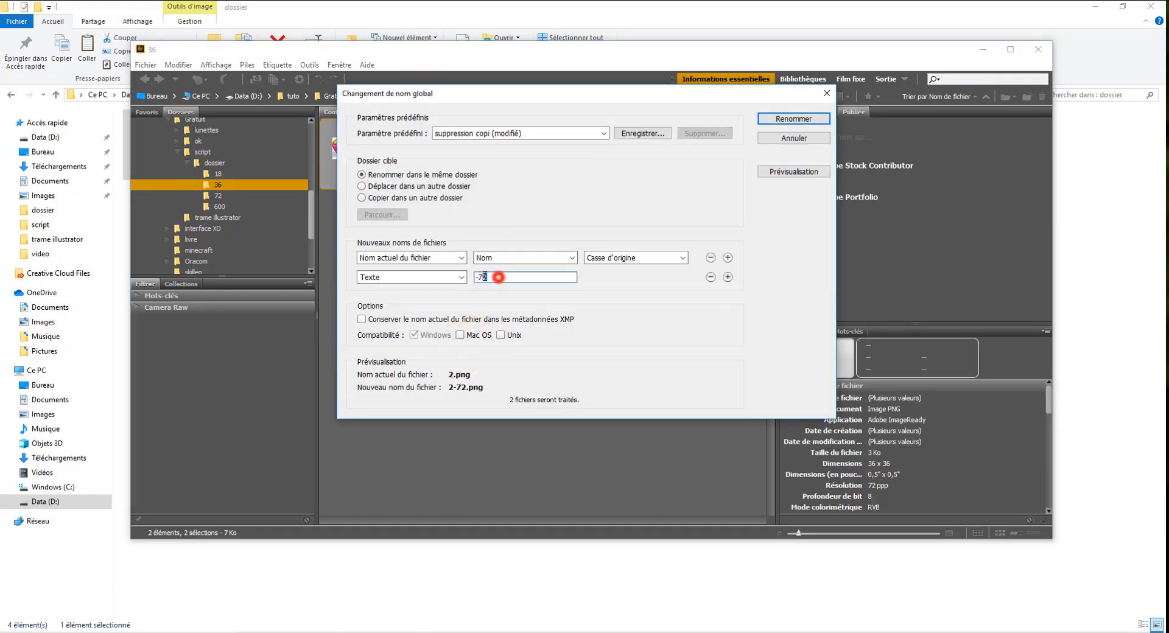
double_click(481, 275)
text(36)
key(Return)
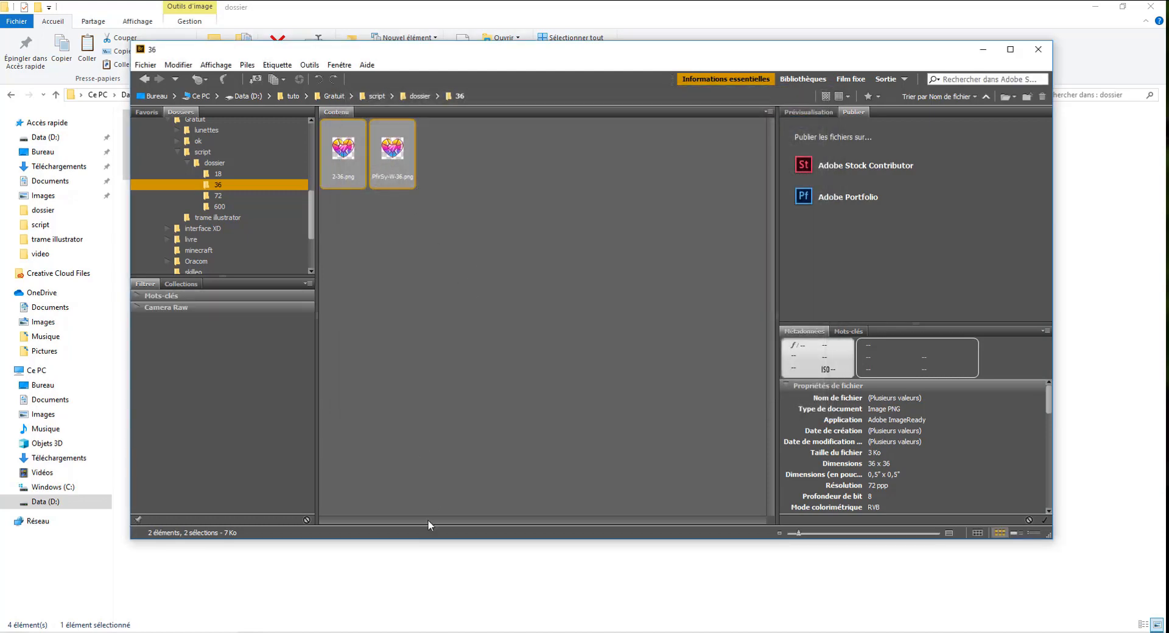
Switch to File Explorer, check the renamed files in the 36 folder and return to the dossier folder.
click(363, 575)
double_click(213, 144)
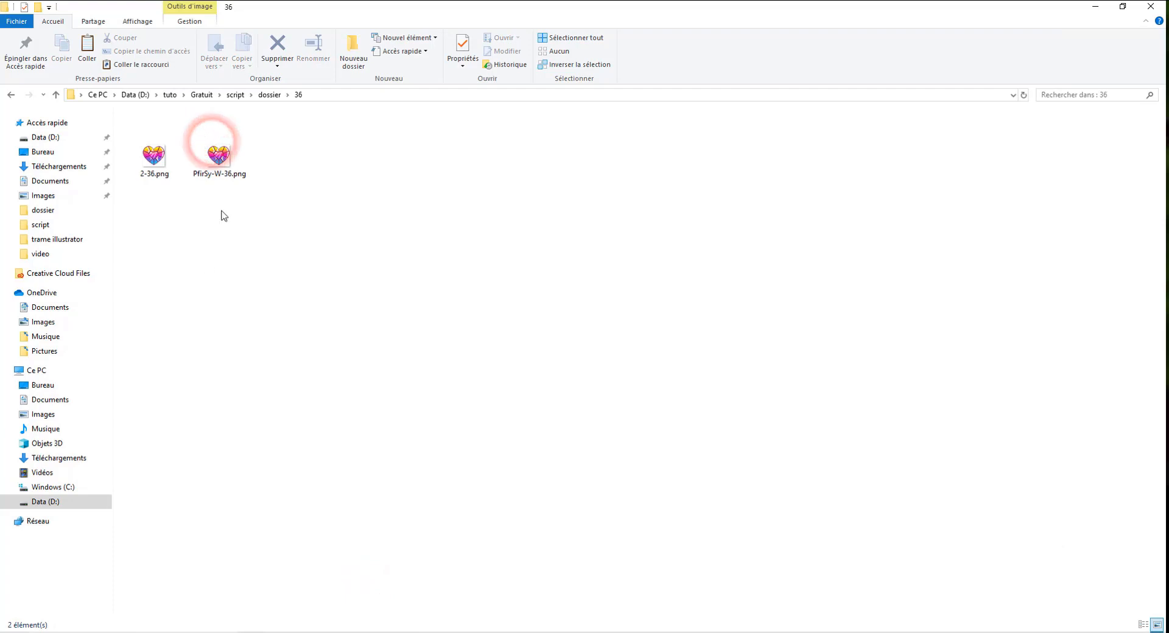
click(269, 94)
Search the dossier folder for png and select all the image files found.
click(1050, 96)
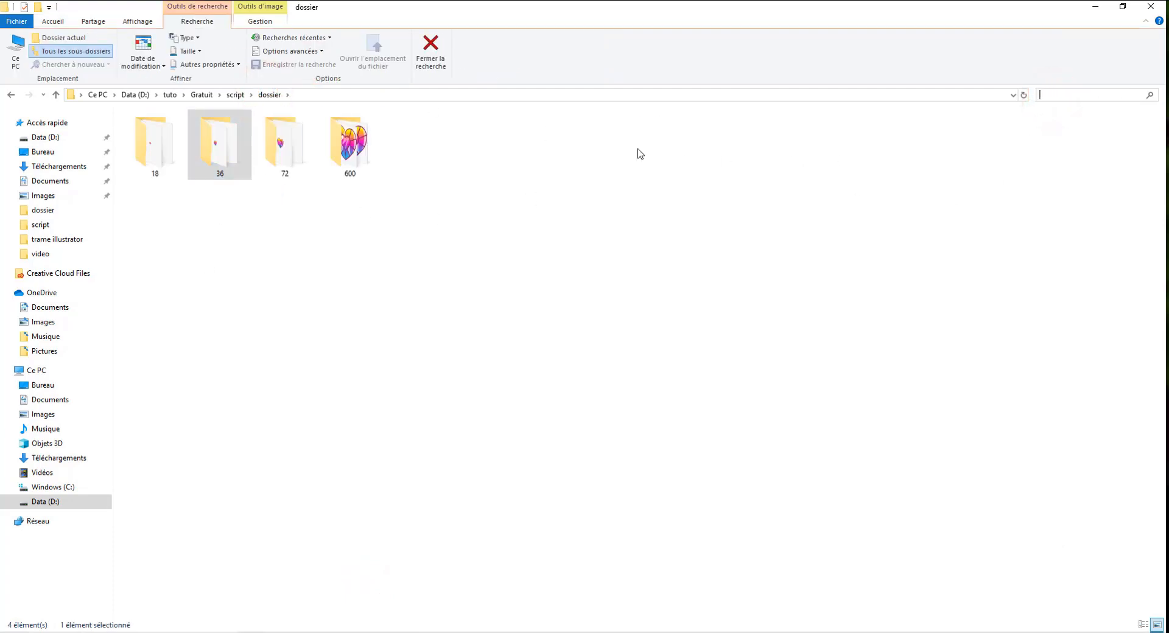
text(png)
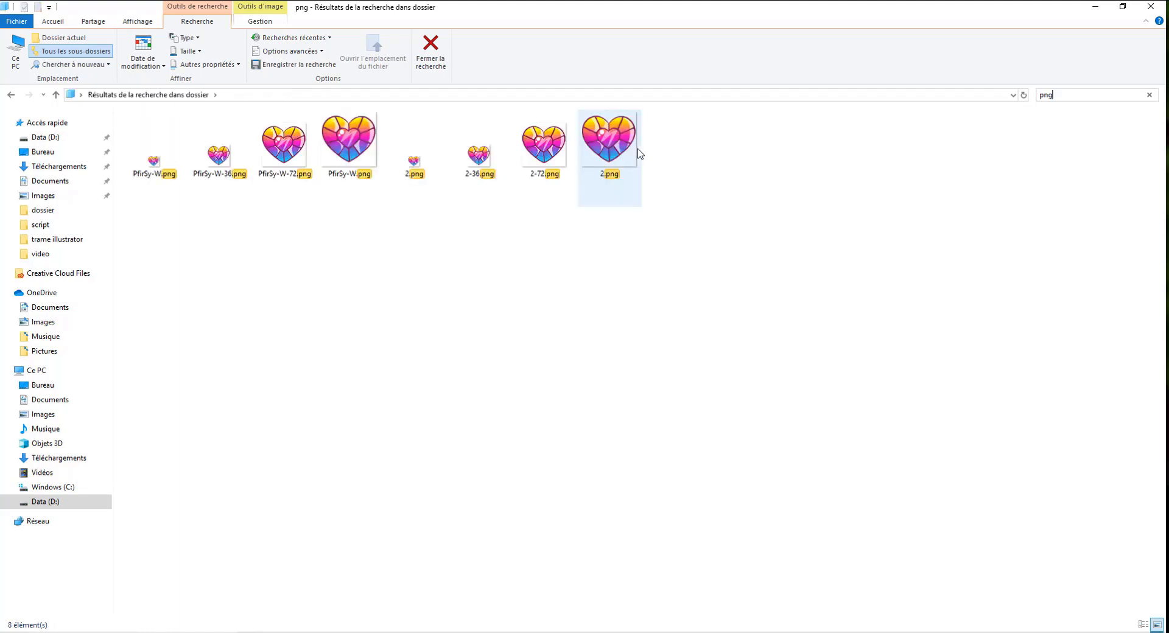
drag(725, 329, 174, 144)
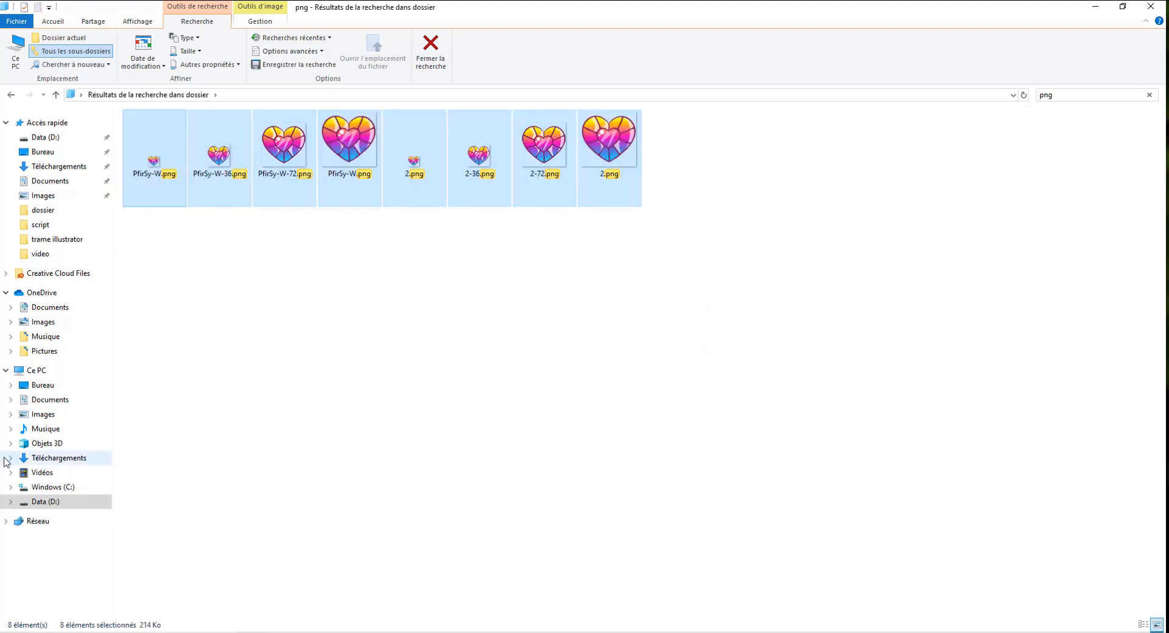
Move the selected PNG files from the search into the dossier folder, skipping the files with identical names.
key(ctrl+x)
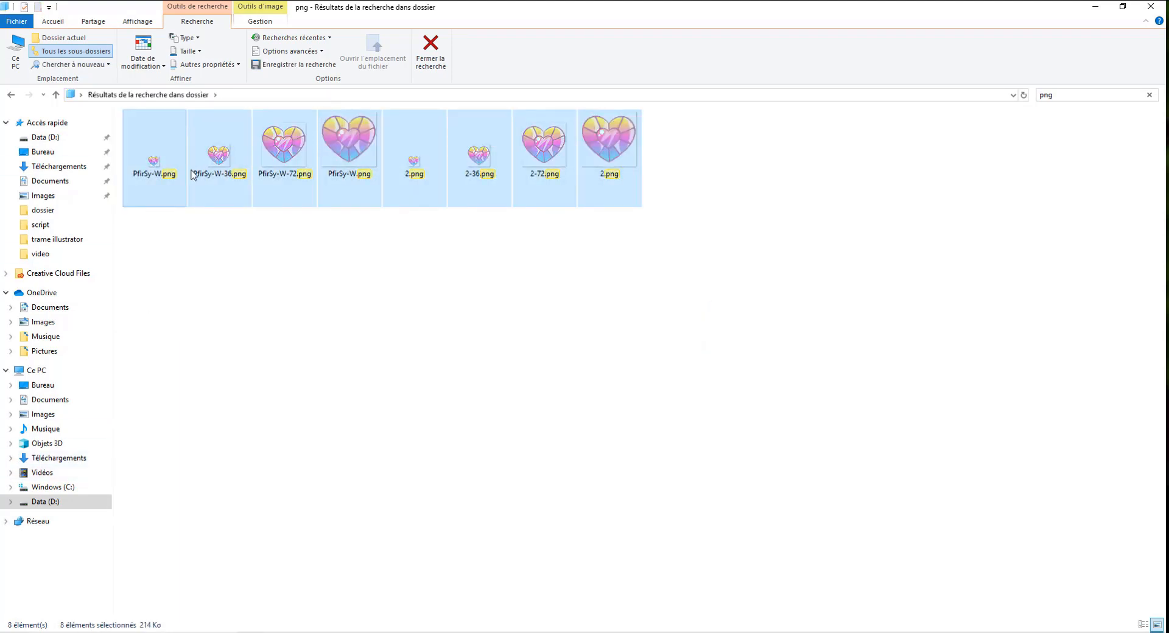
click(10, 96)
key(ctrl+v)
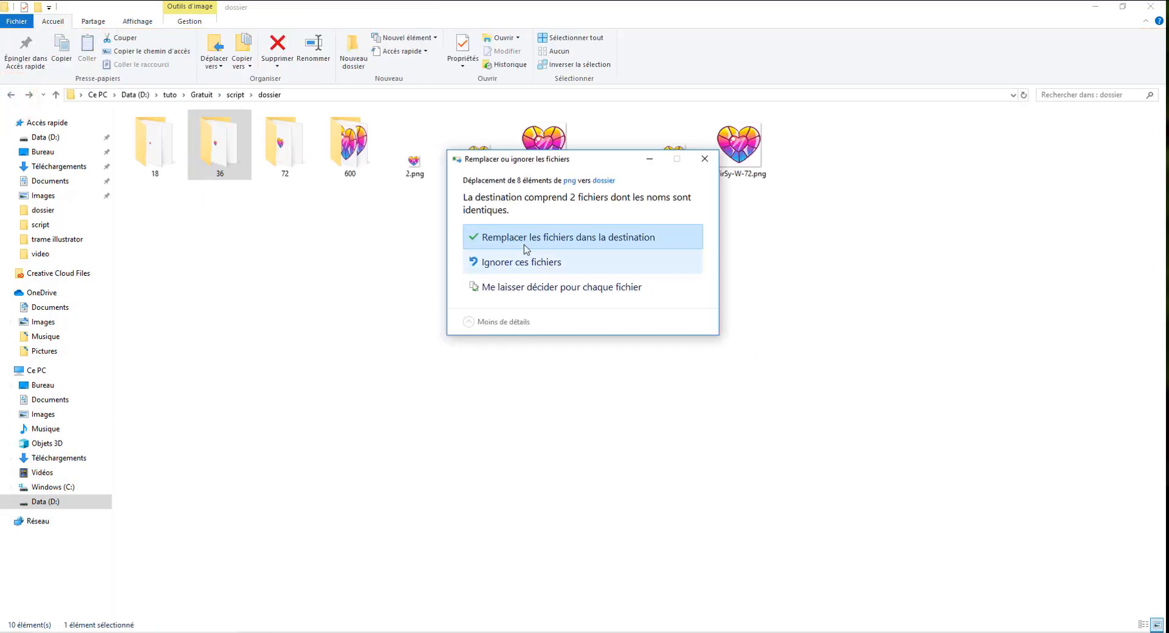
drag(624, 165, 422, 308)
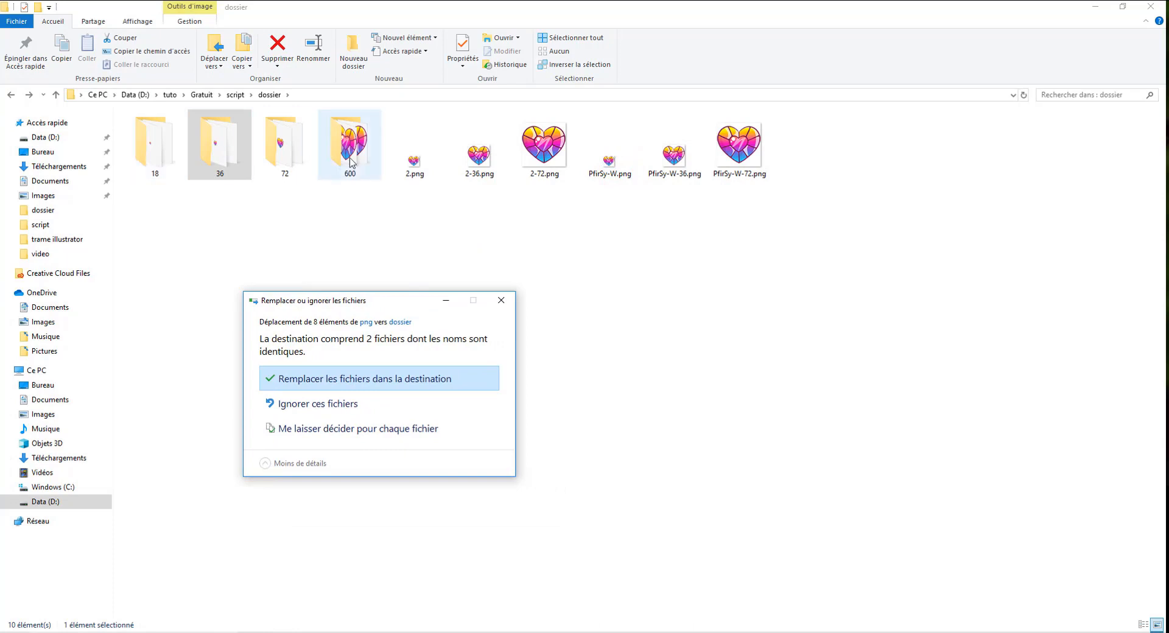
click(317, 404)
Examine the moved PNG files in the dossier folder one by one, from 2.png to PfirSy-W-72.png.
click(711, 295)
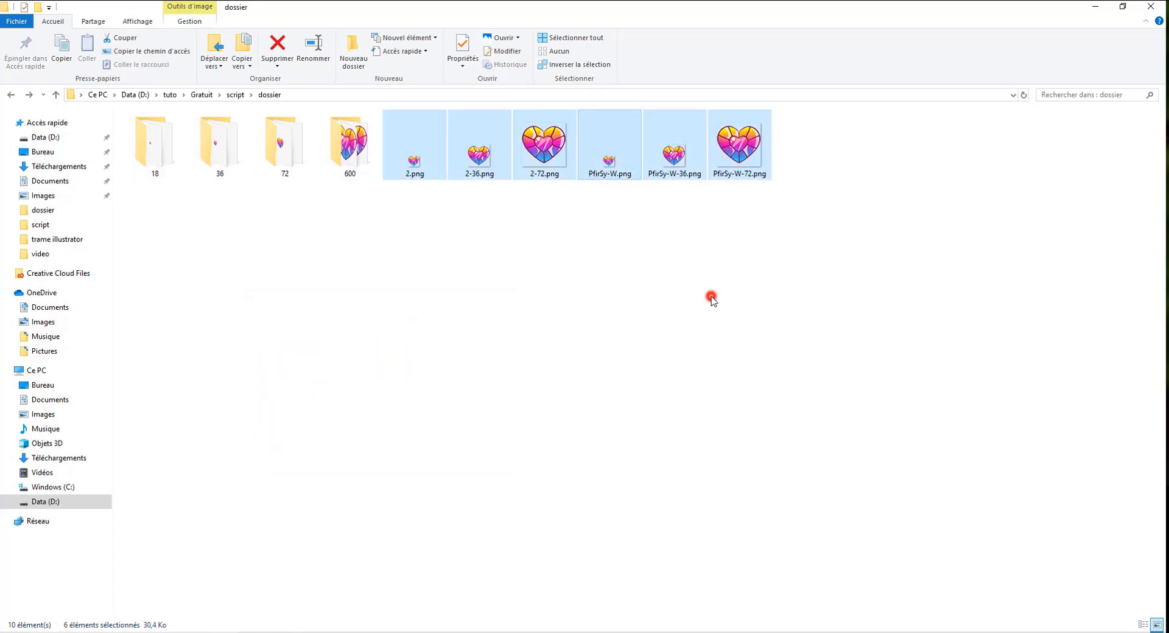
click(402, 177)
click(469, 156)
click(533, 142)
click(612, 159)
click(681, 149)
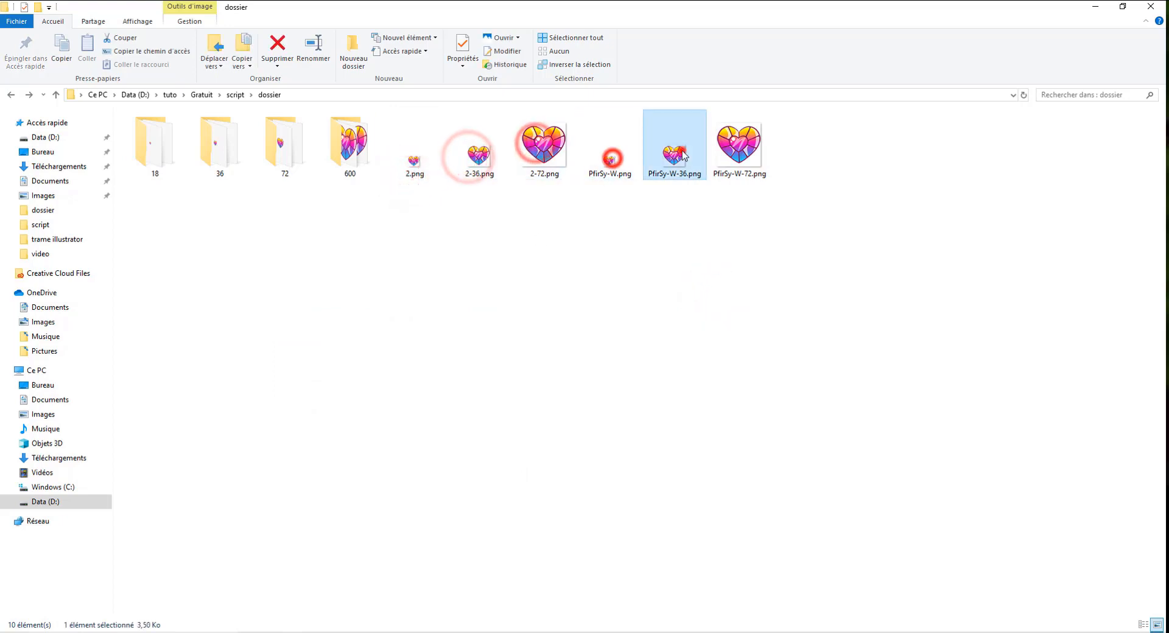
click(755, 145)
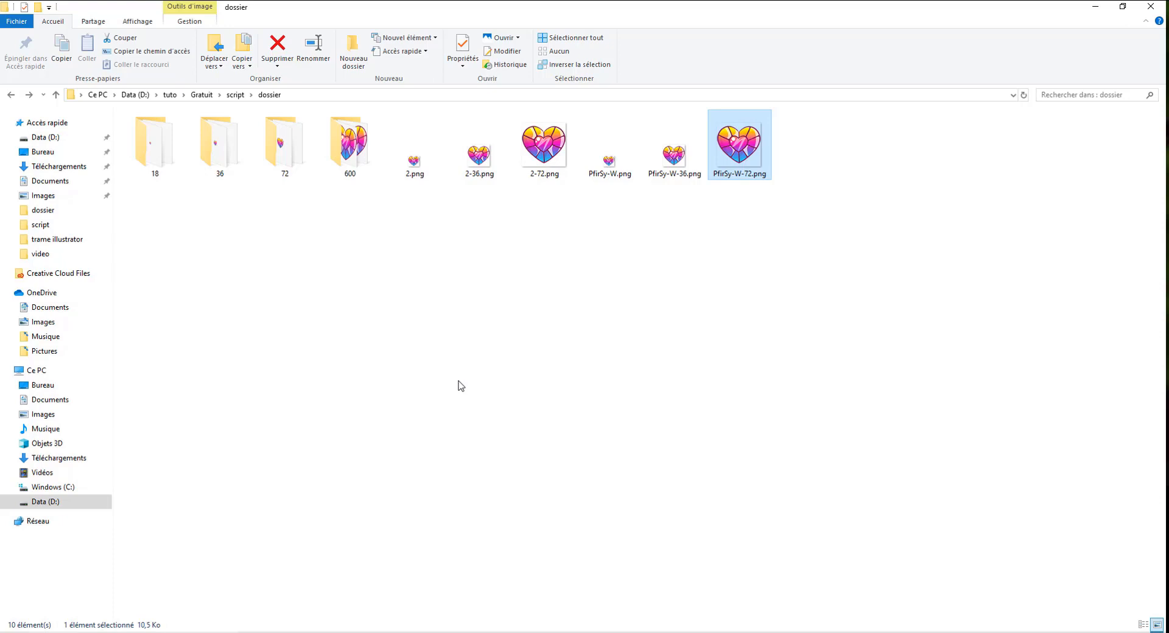
Switch to the browser and view the home page of the DeaTH Green YouTube channel.
key(alt+Tab)
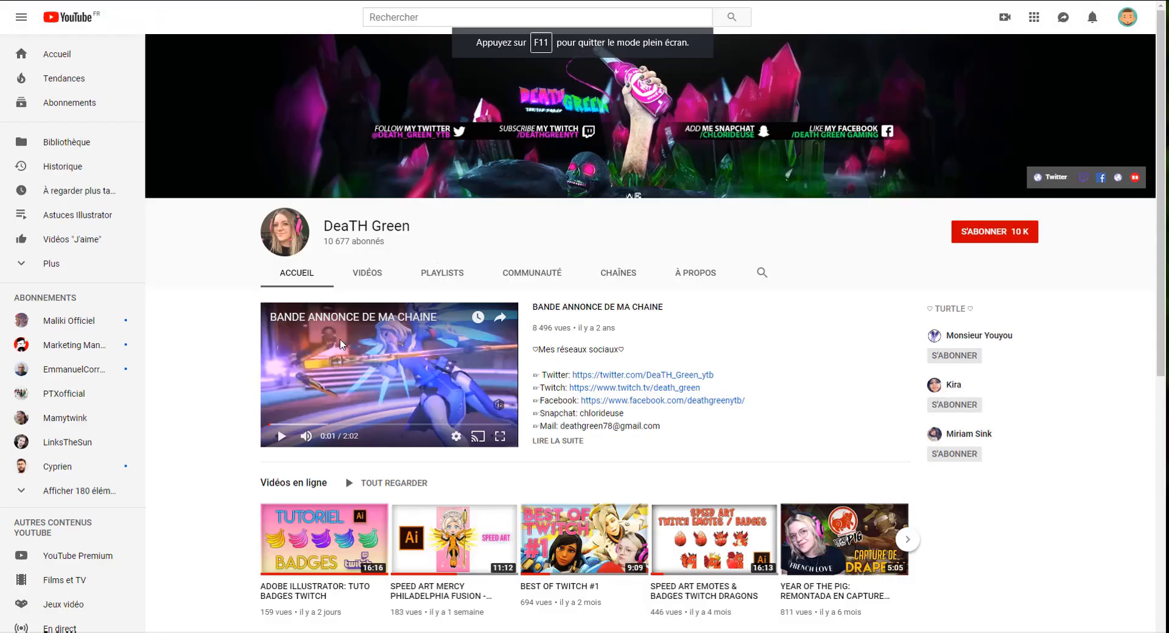
scroll(317, 505, down, 1)
scroll(317, 505, up, 1)
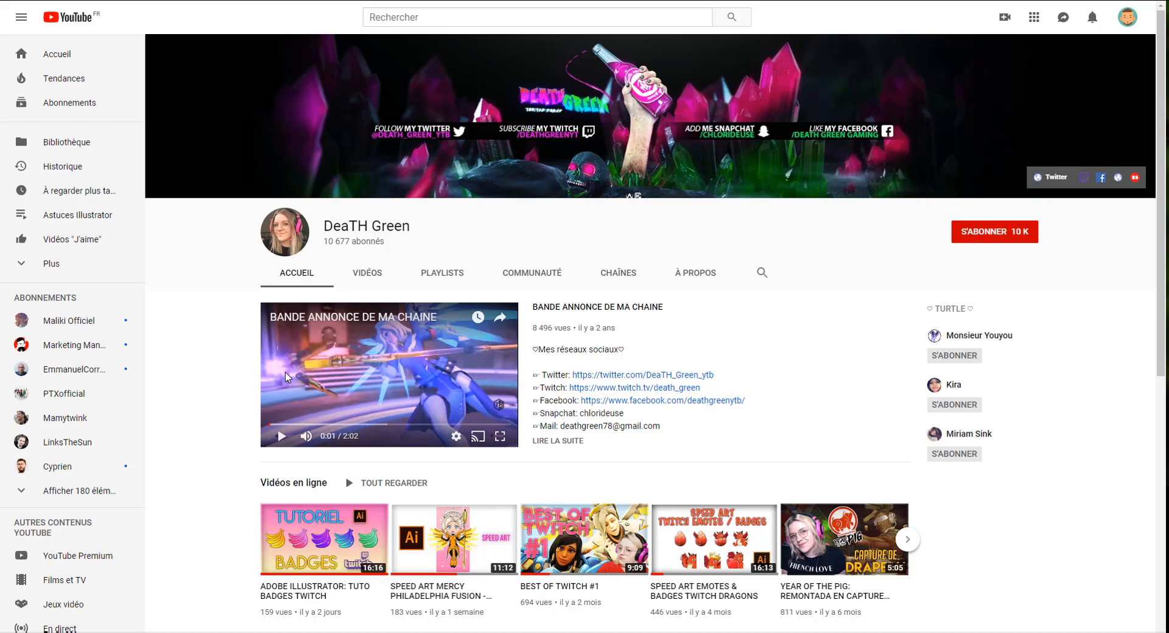
Switch to Photoshop and undo the three image size reductions on PfirSy-W.png.
key(alt+Tab)
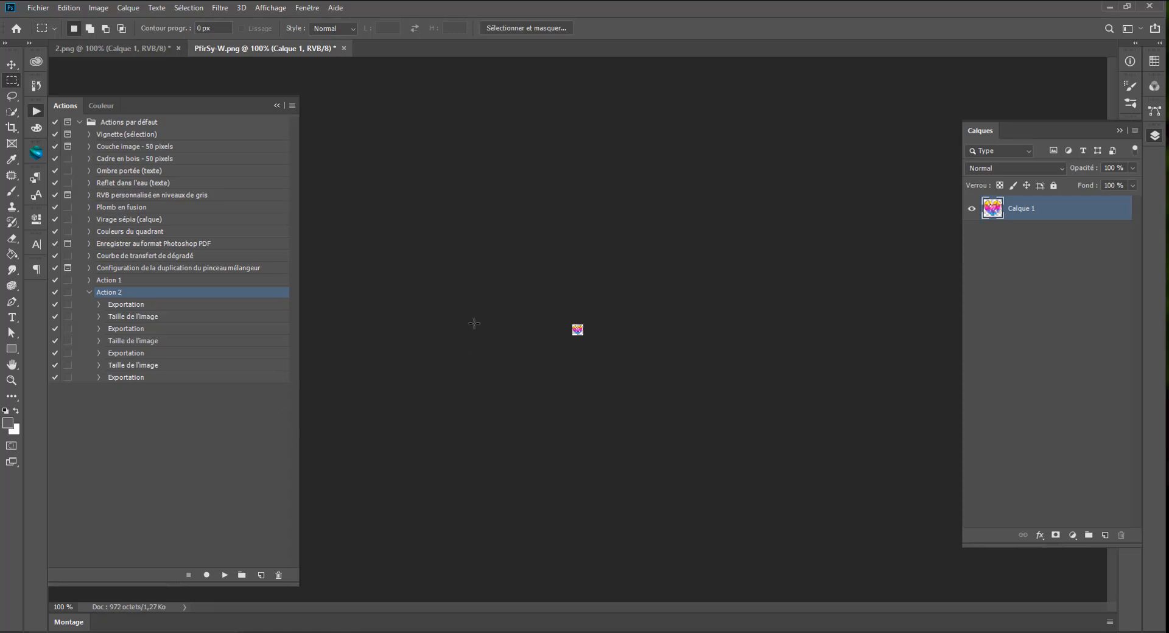
key(ctrl+z)
key(ctrl+z)
key(ctrl+z)
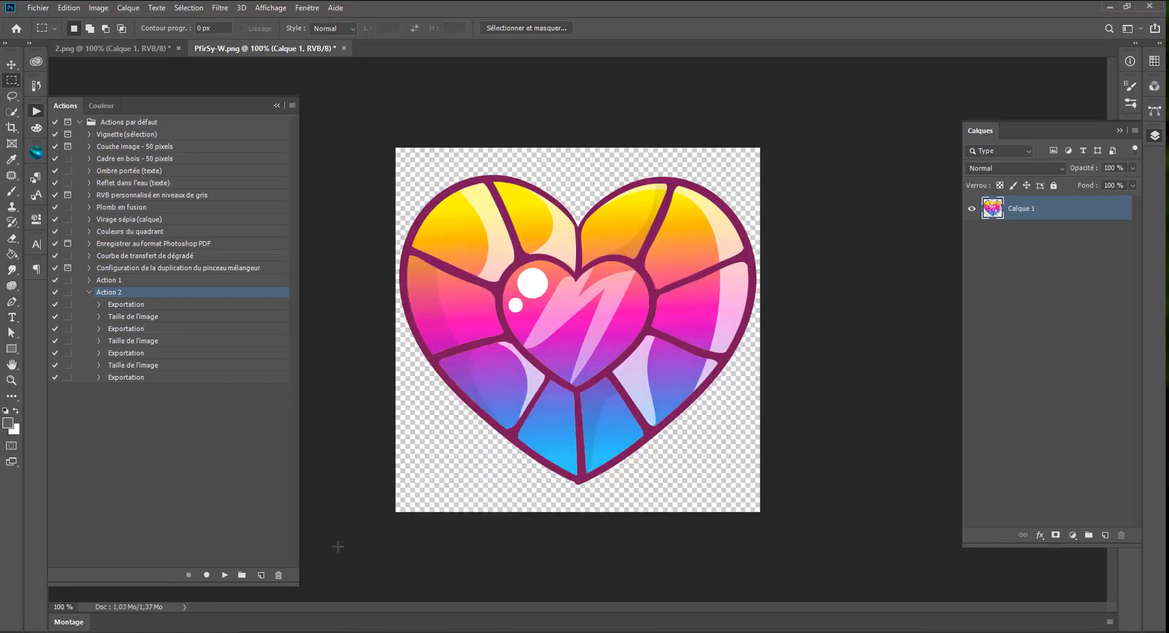